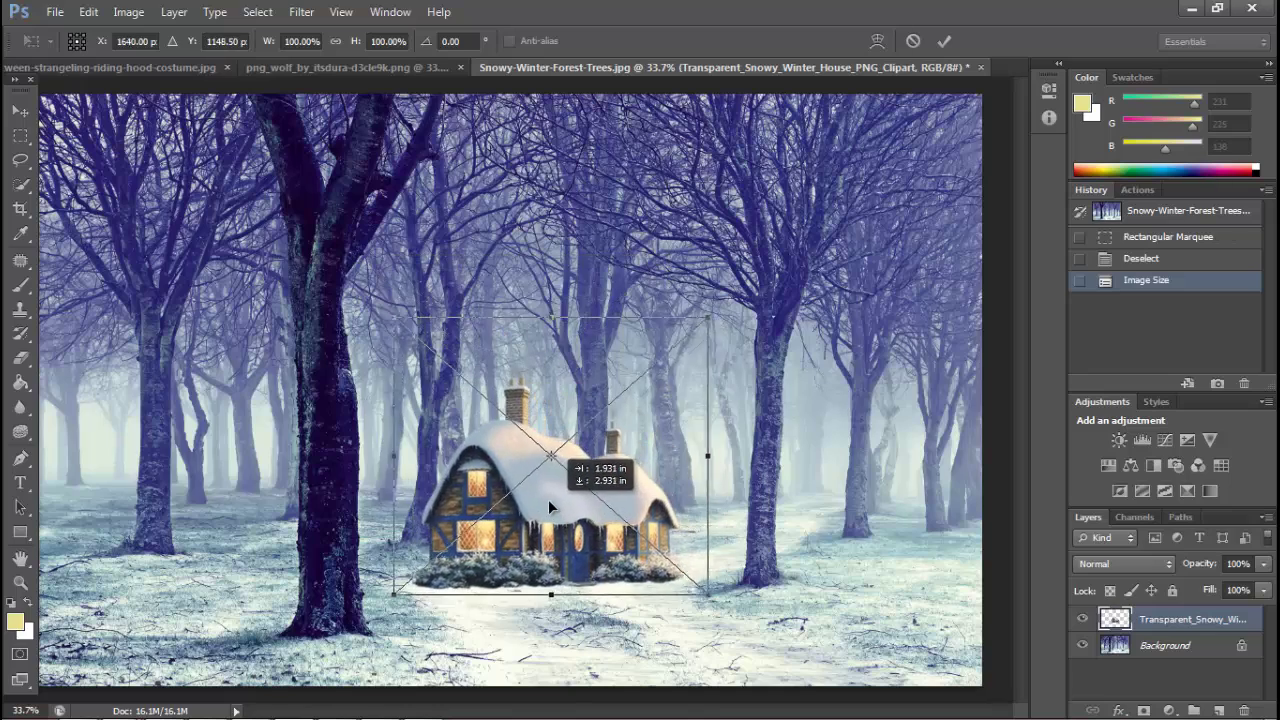
Enlarge the placed cottage, shift it up-left, and commit the transform
{"action": "left_click_drag", "start_coordinate": [548, 499], "coordinate": [573, 500]}
{"action": "key", "text": "Return"}
{"action": "key", "text": "z"}
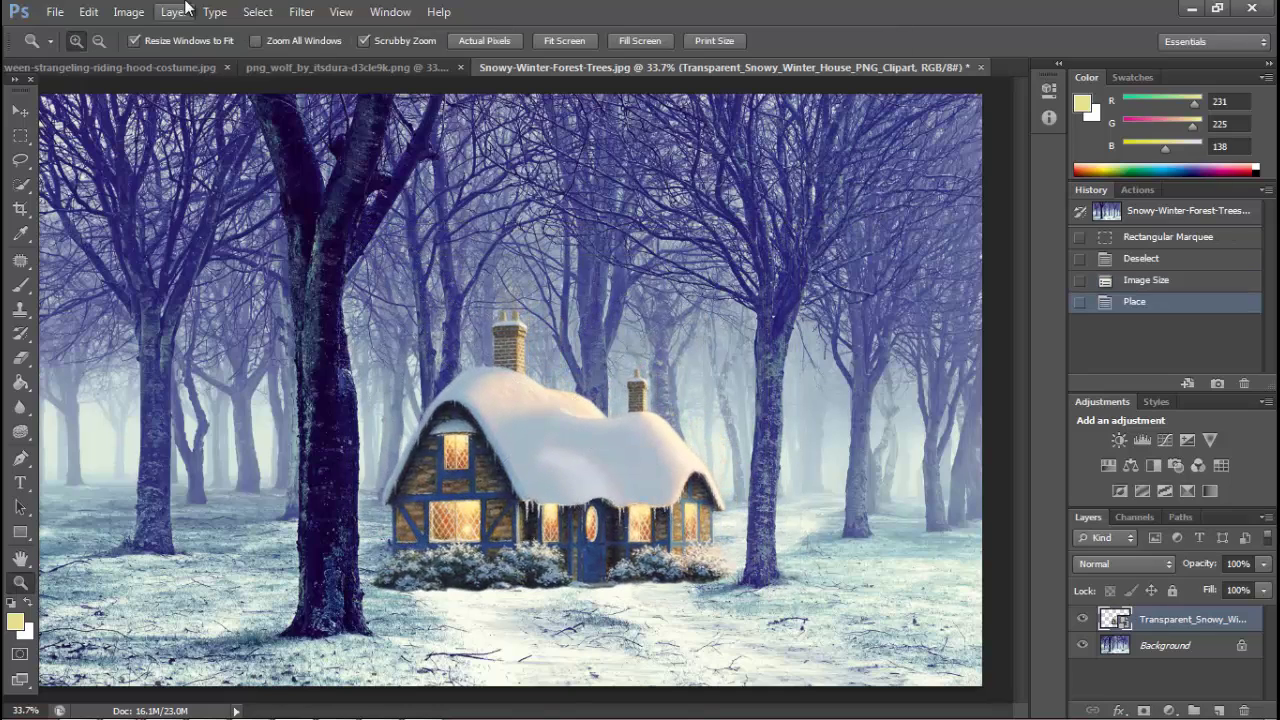
Give the cottage layer an Inner Shadow with an increased Size
{"action": "left_click", "coordinate": [173, 11]}
{"action": "left_click", "coordinate": [450, 111]}
{"action": "left_click", "coordinate": [763, 479]}
{"action": "left_click_drag", "start_coordinate": [959, 502], "coordinate": [978, 511]}
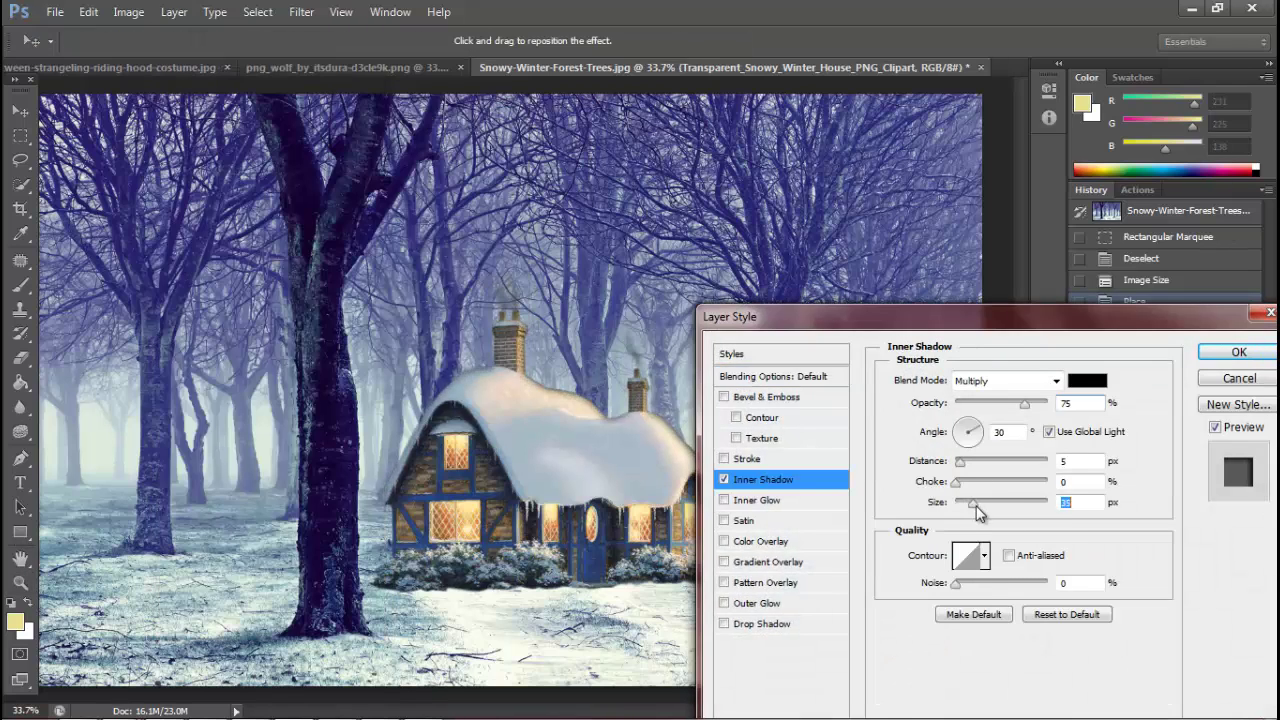
{"action": "key", "text": "Return"}
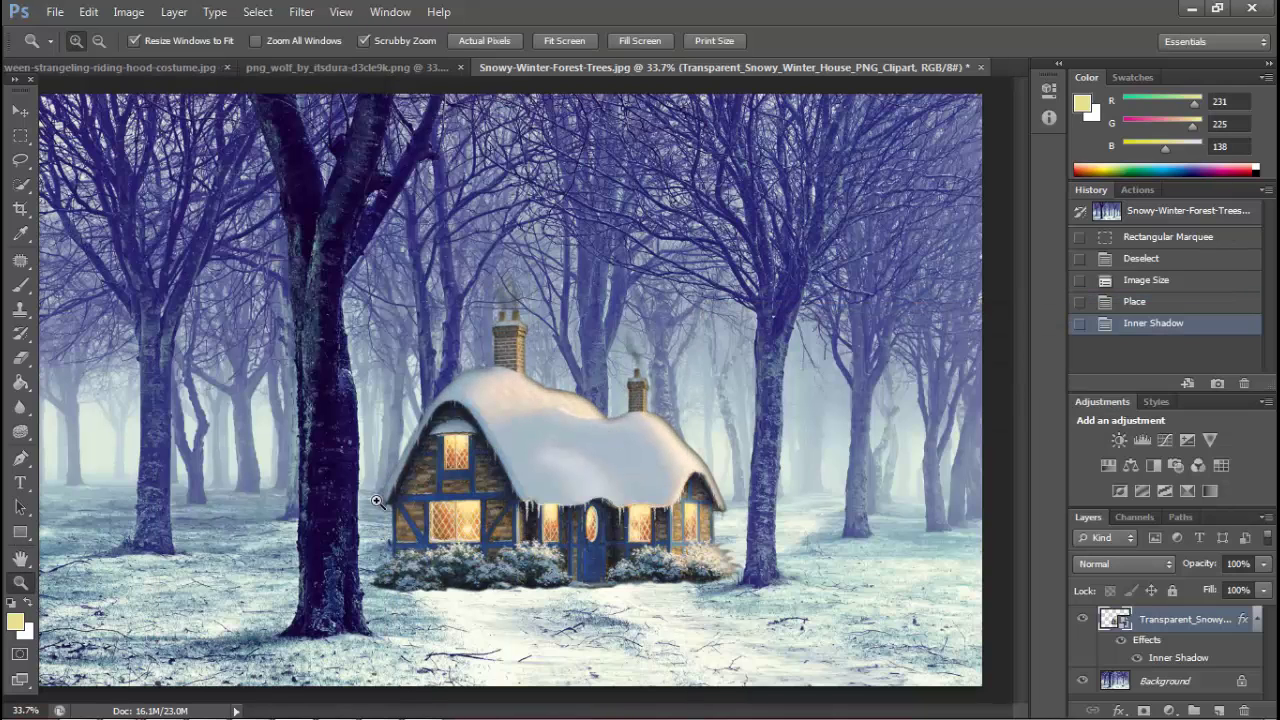
{"action": "left_click", "coordinate": [174, 67]}
Place the red-hooded girl on the right of the forest and add an Inner Shadow
{"action": "key", "text": "v"}
{"action": "mouse_move", "coordinate": [640, 180]}
{"action": "left_mouse_down"}
{"action": "mouse_move", "coordinate": [714, 402]}
{"action": "mouse_move", "coordinate": [731, 331]}
{"action": "left_mouse_up"}
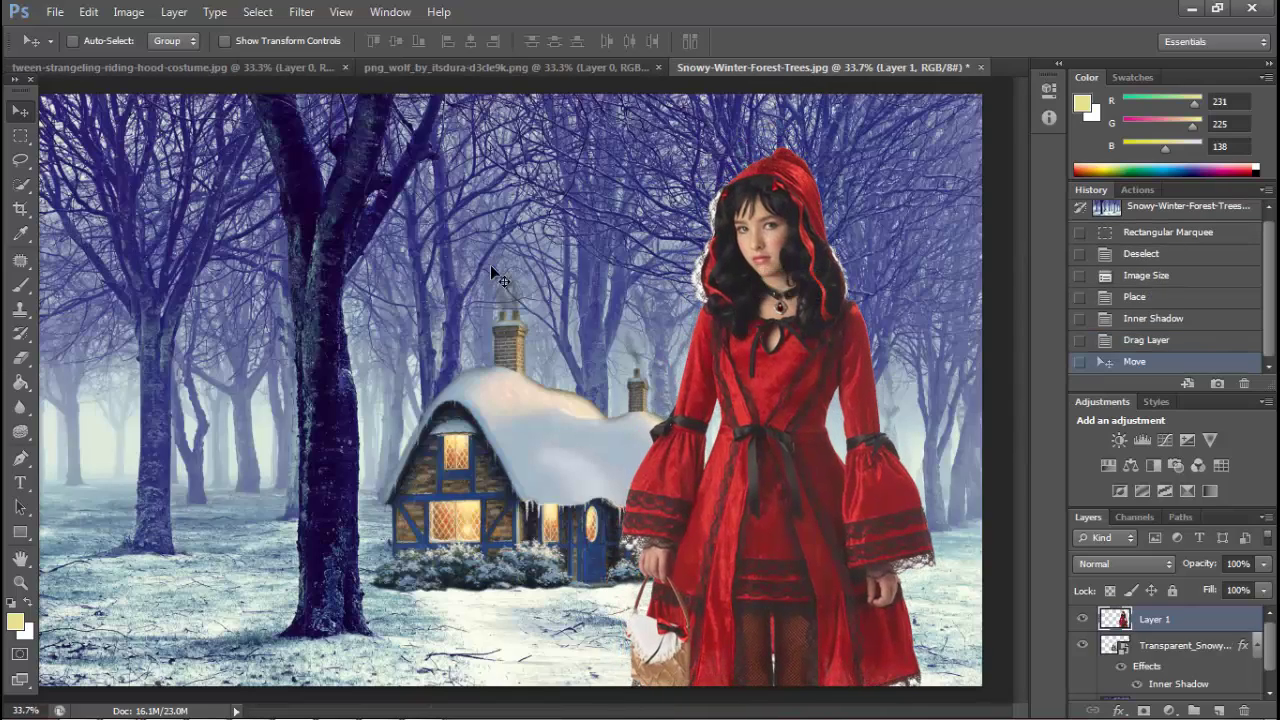
{"action": "left_click_drag", "start_coordinate": [742, 413], "coordinate": [795, 392]}
{"action": "left_click", "coordinate": [174, 11]}
{"action": "left_click", "coordinate": [443, 109]}
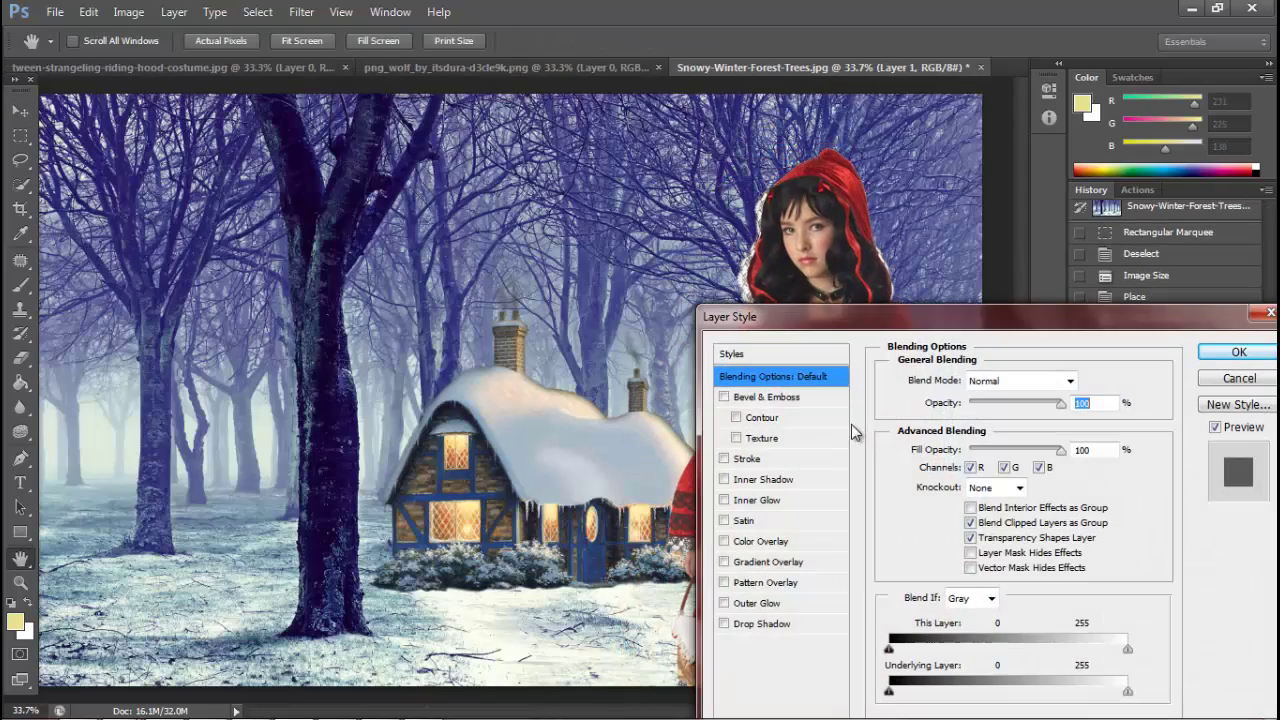
{"action": "left_click", "coordinate": [763, 479]}
{"action": "key", "text": "Return"}
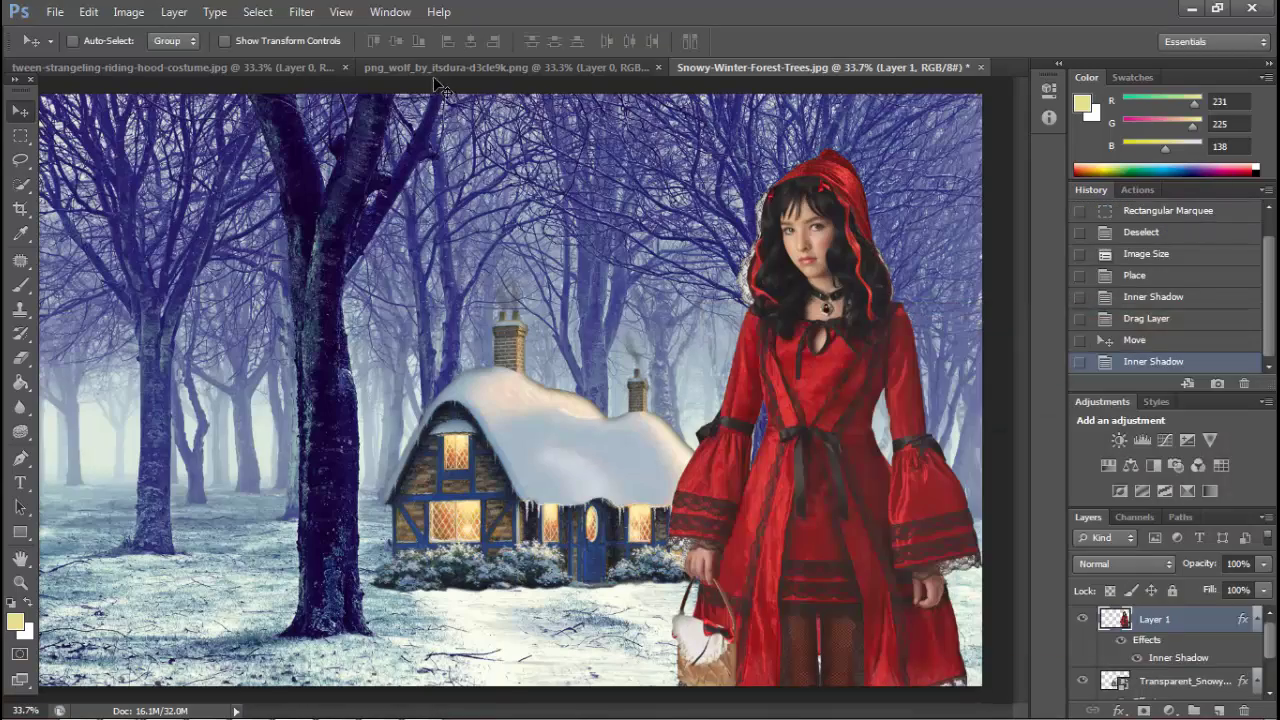
Bring the wolf into the scene, then shrink it and move it left
{"action": "left_click", "coordinate": [433, 67]}
{"action": "mouse_move", "coordinate": [430, 250]}
{"action": "left_mouse_down"}
{"action": "mouse_move", "coordinate": [382, 171]}
{"action": "mouse_move", "coordinate": [500, 318]}
{"action": "left_mouse_up"}
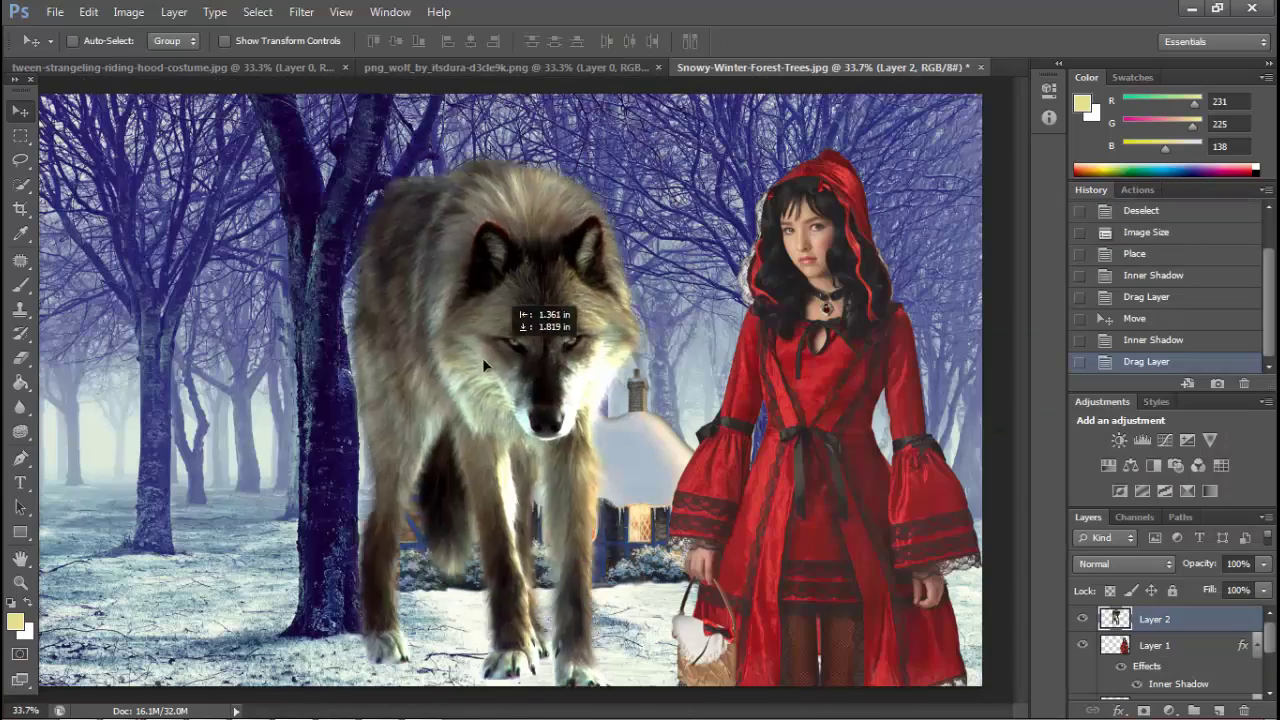
{"action": "right_click", "coordinate": [356, 306]}
{"action": "left_click", "coordinate": [386, 449]}
{"action": "left_click_drag", "start_coordinate": [612, 165], "coordinate": [292, 472]}
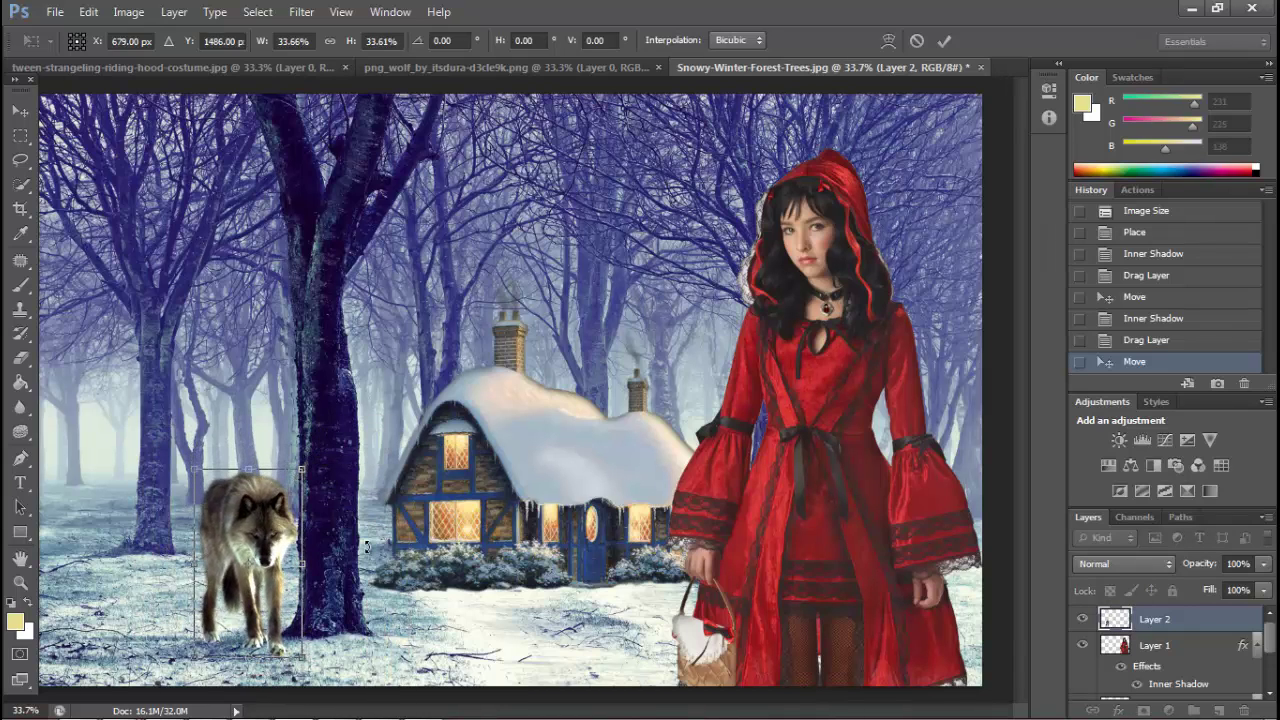
{"action": "key", "text": "m"}
{"action": "key", "text": "Return"}
Select the wolf's lower legs and stretch them with Free Transform
{"action": "mouse_move", "coordinate": [188, 583]}
{"action": "left_mouse_down"}
{"action": "mouse_move", "coordinate": [310, 656]}
{"action": "mouse_move", "coordinate": [249, 635]}
{"action": "left_mouse_up"}
{"action": "key", "text": "ctrl+t"}
{"action": "key", "text": "Return"}
{"action": "key", "text": "ctrl+d"}
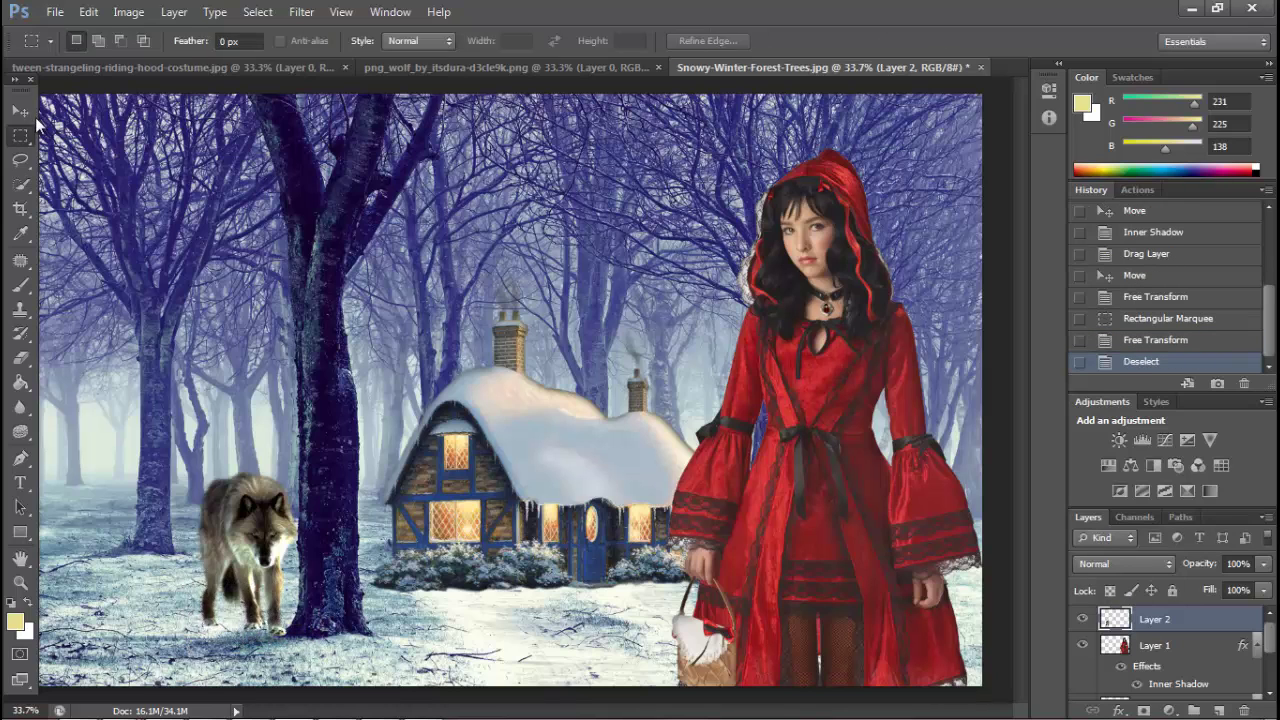
Nudge the wolf down-right, scale it slightly smaller, and zoom in on its paws
{"action": "key", "text": "v"}
{"action": "left_click_drag", "start_coordinate": [200, 356], "coordinate": [208, 376]}
{"action": "key", "text": "m"}
{"action": "right_click", "coordinate": [214, 460]}
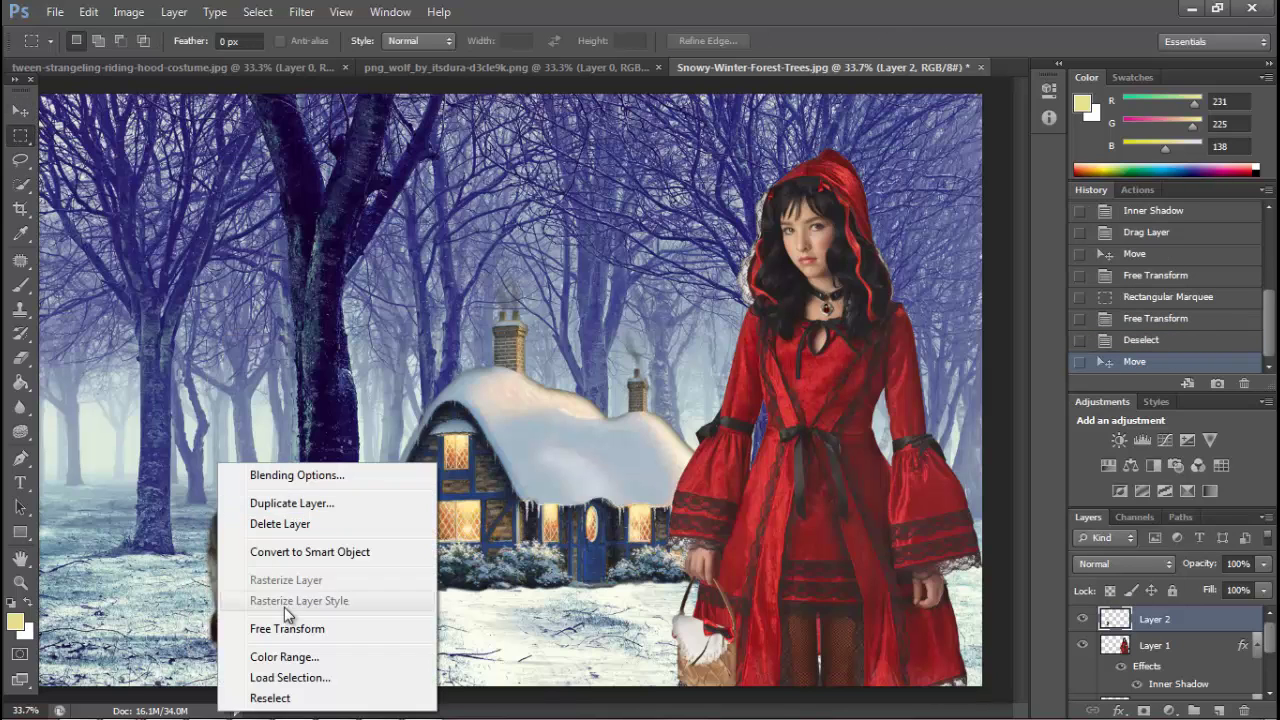
{"action": "left_click", "coordinate": [284, 607]}
{"action": "left_click_drag", "start_coordinate": [305, 497], "coordinate": [297, 510]}
{"action": "key", "text": "Return"}
{"action": "left_click", "coordinate": [20, 583]}
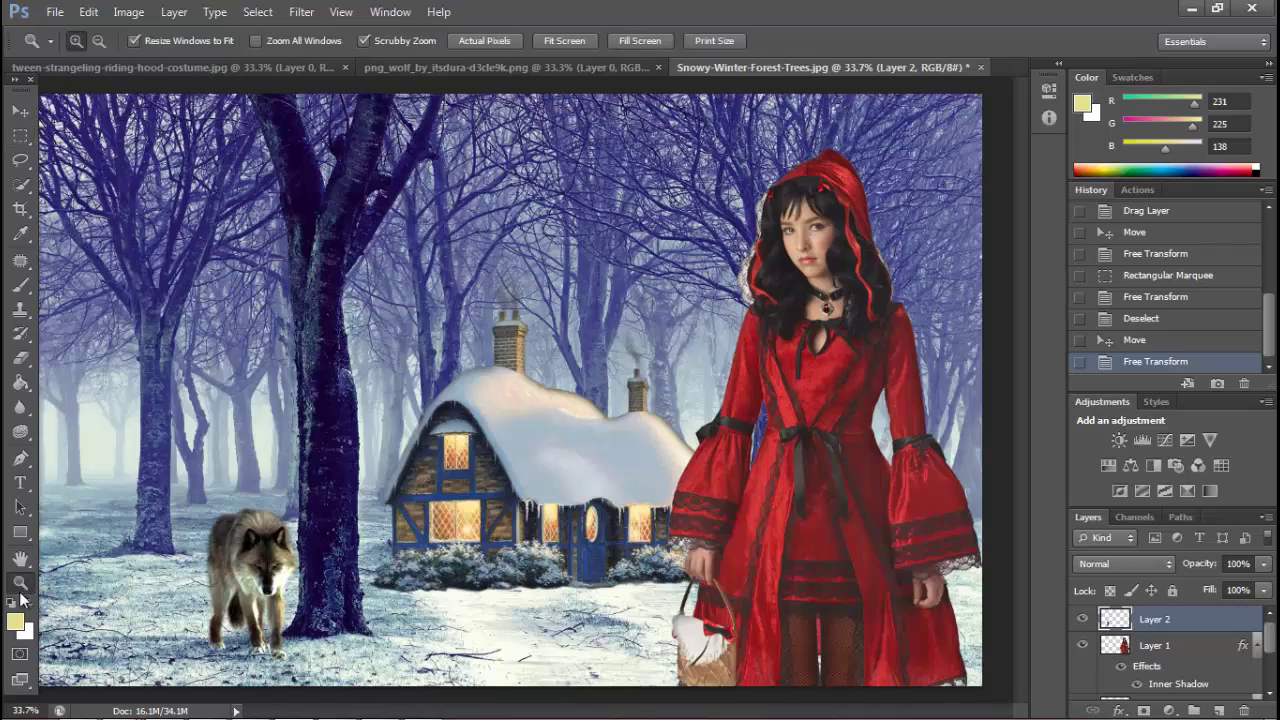
{"action": "left_click_drag", "start_coordinate": [250, 620], "coordinate": [420, 620]}
Try blurring the paw edges, undo it, and check which layers lie beneath
{"action": "key", "text": "r"}
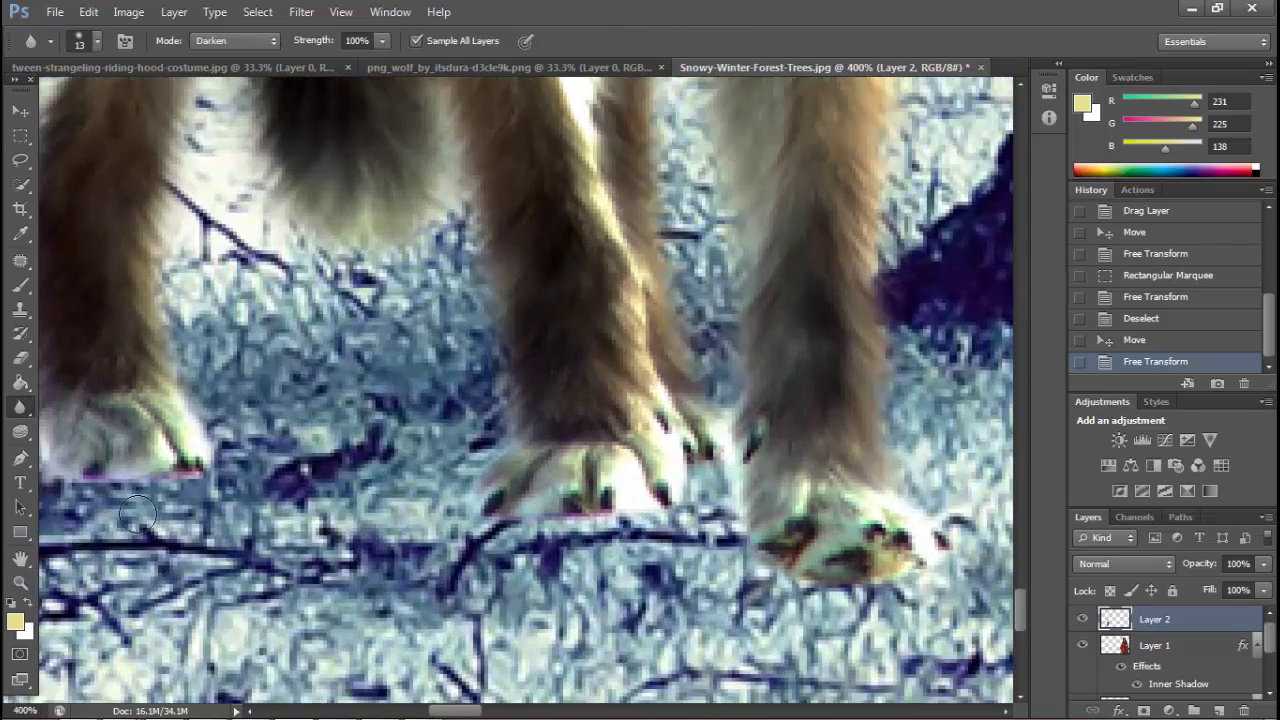
{"action": "left_click_drag", "start_coordinate": [120, 500], "coordinate": [230, 482]}
{"action": "key", "text": "ctrl+z"}
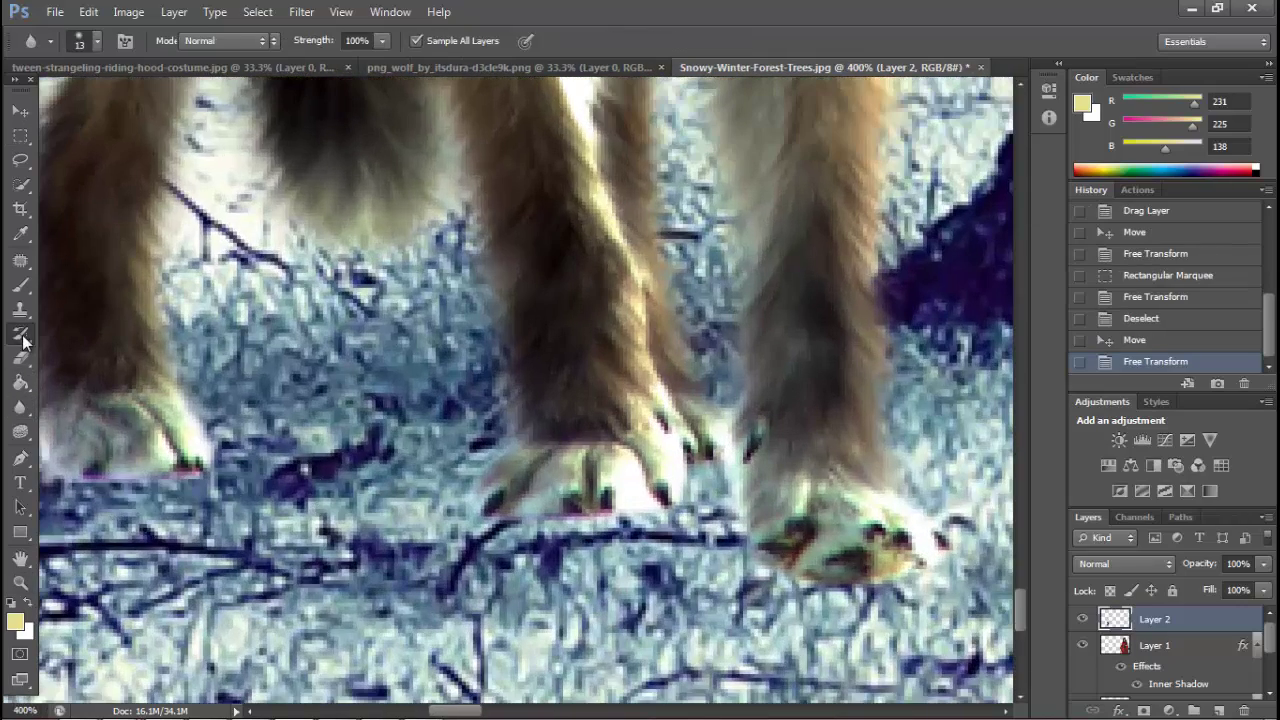
{"action": "left_click", "coordinate": [143, 371]}
{"action": "key", "text": "Return"}
{"action": "key", "text": "v"}
{"action": "right_click", "coordinate": [157, 206]}
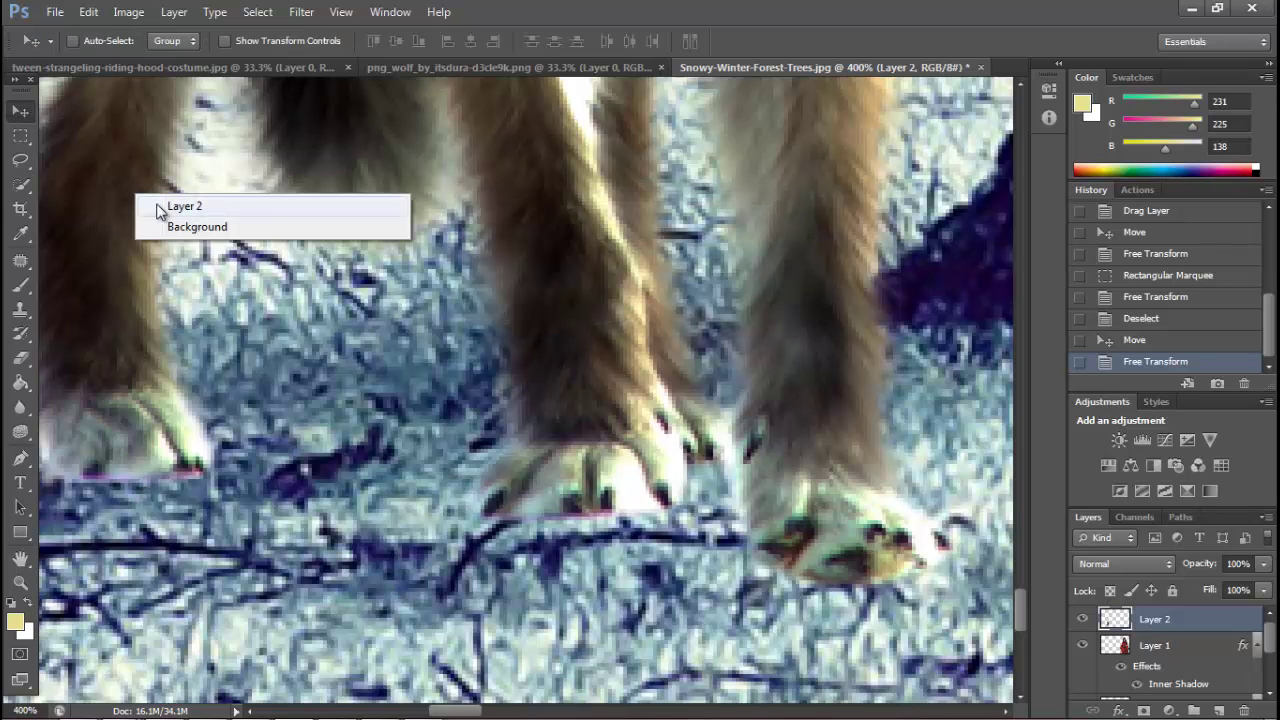
{"action": "key", "text": "Escape"}
Set up the Eraser with a soft brush at 58% opacity
{"action": "left_click", "coordinate": [20, 357]}
{"action": "left_click_drag", "start_coordinate": [200, 300], "coordinate": [808, 420]}
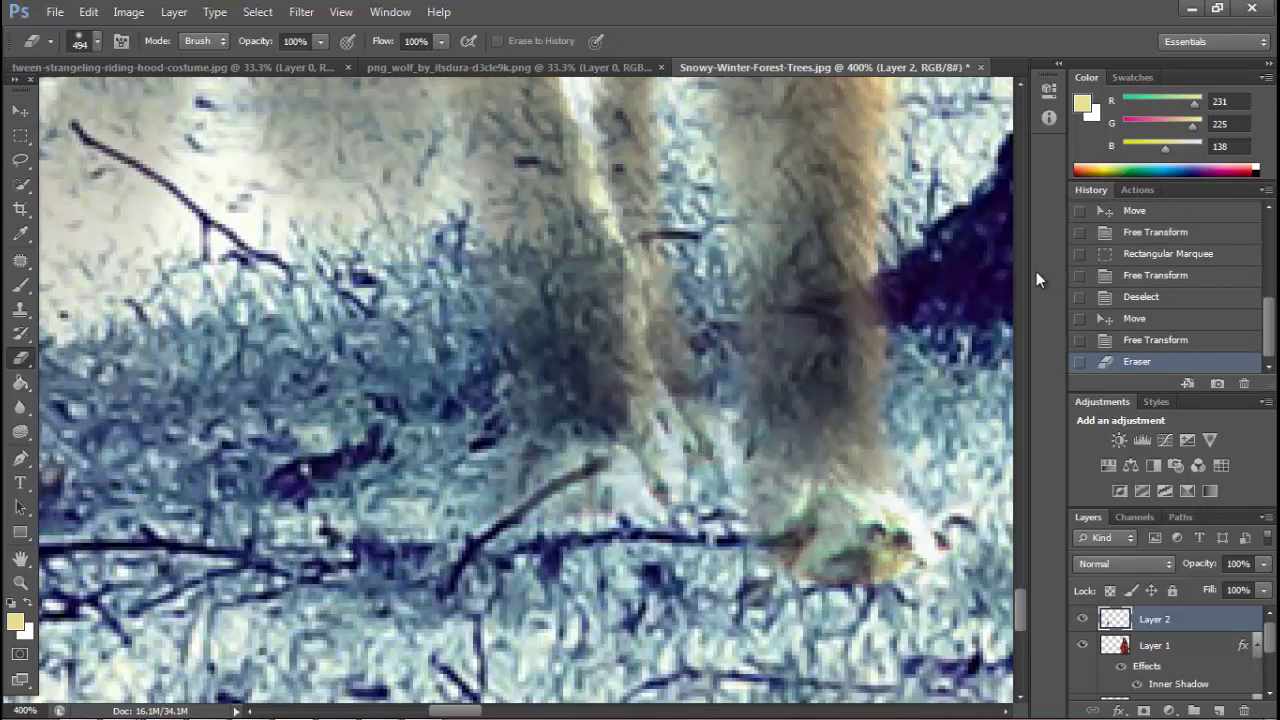
{"action": "key", "text": "ctrl+z"}
{"action": "right_click", "coordinate": [347, 424]}
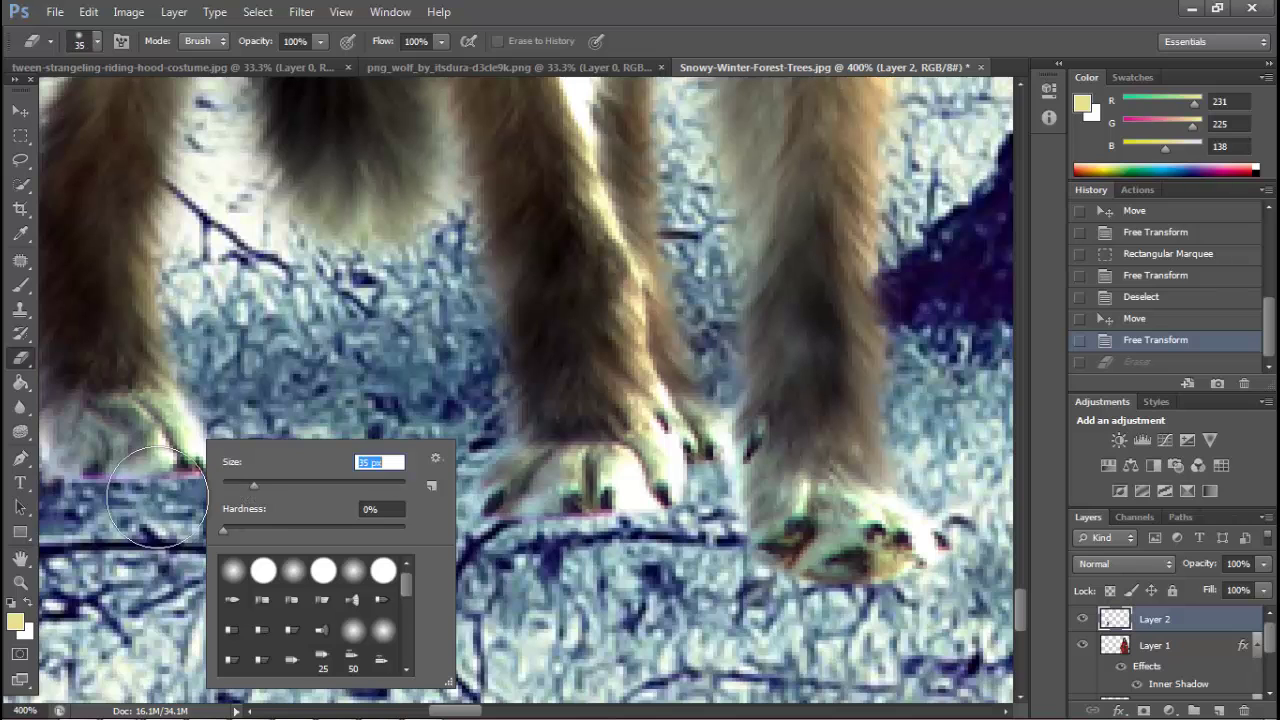
{"action": "left_click_drag", "start_coordinate": [320, 41], "coordinate": [281, 62]}
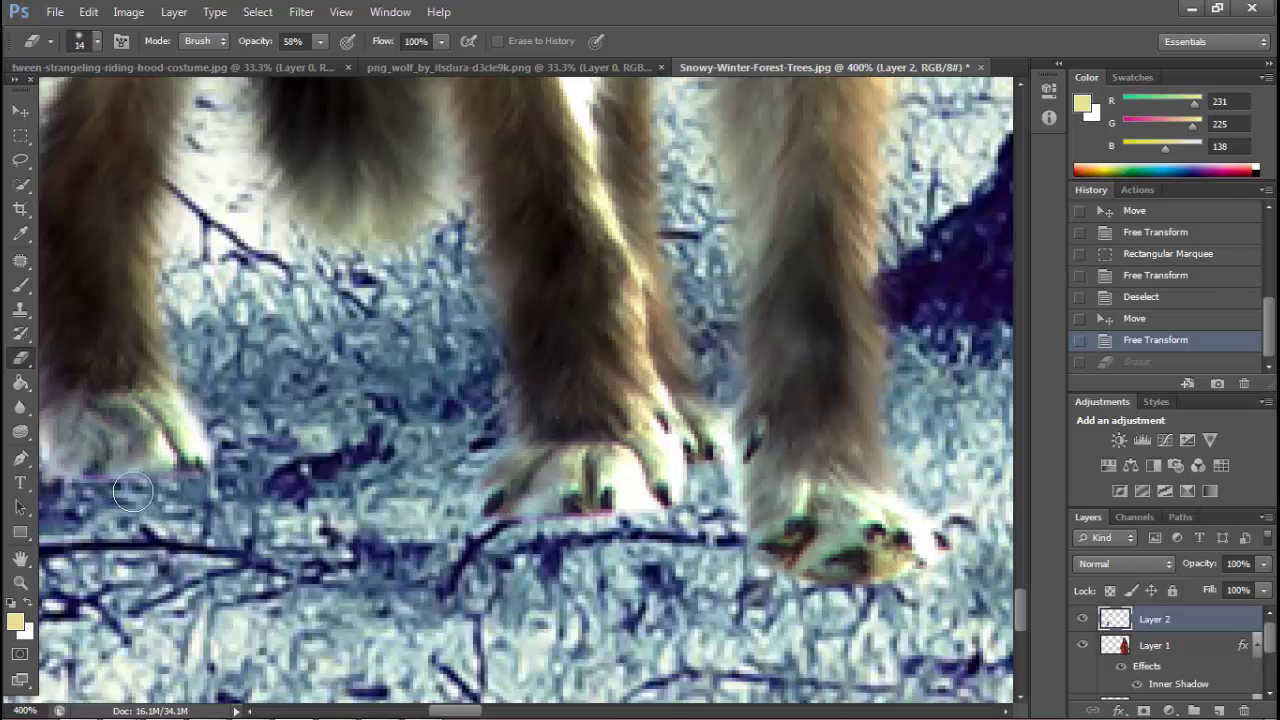
Partly erase around the wolf's left, middle and right paws, then fit the image on screen
{"action": "left_click_drag", "start_coordinate": [133, 491], "coordinate": [61, 480]}
{"action": "left_click_drag", "start_coordinate": [629, 530], "coordinate": [564, 541]}
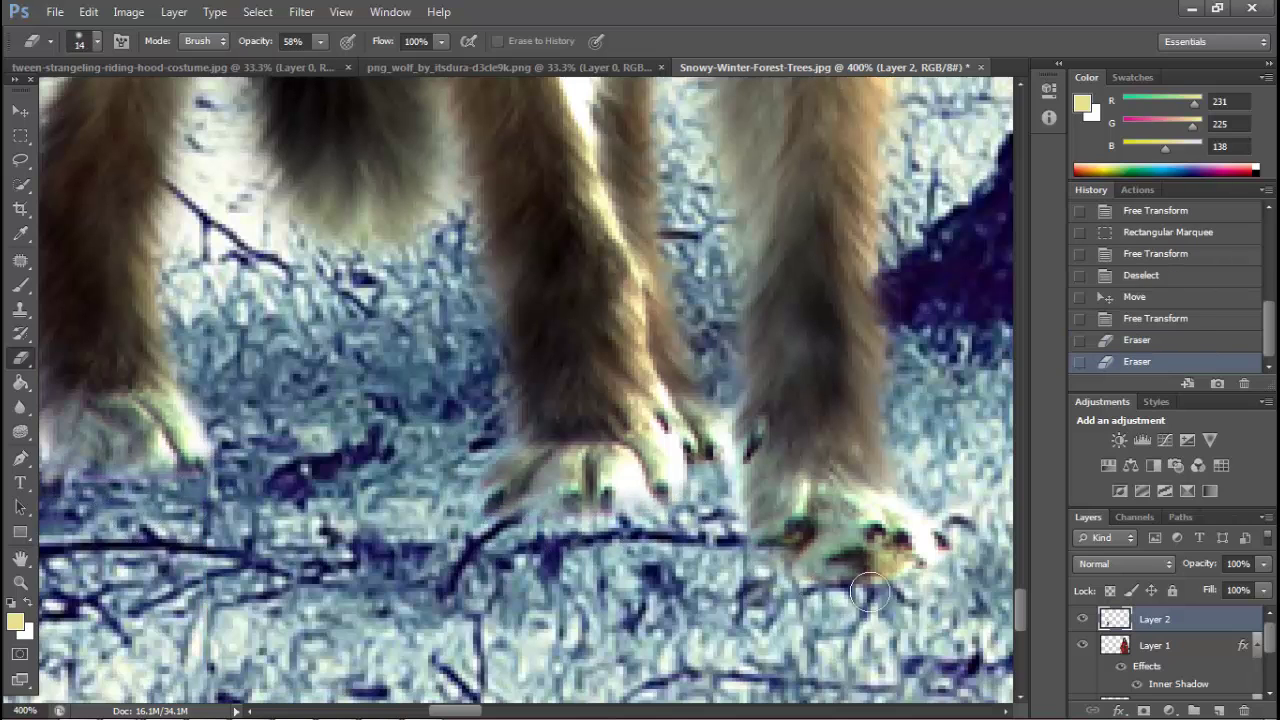
{"action": "left_click_drag", "start_coordinate": [870, 593], "coordinate": [800, 572]}
{"action": "left_click_drag", "start_coordinate": [476, 711], "coordinate": [462, 711]}
{"action": "key", "text": "z"}
{"action": "right_click", "coordinate": [258, 467]}
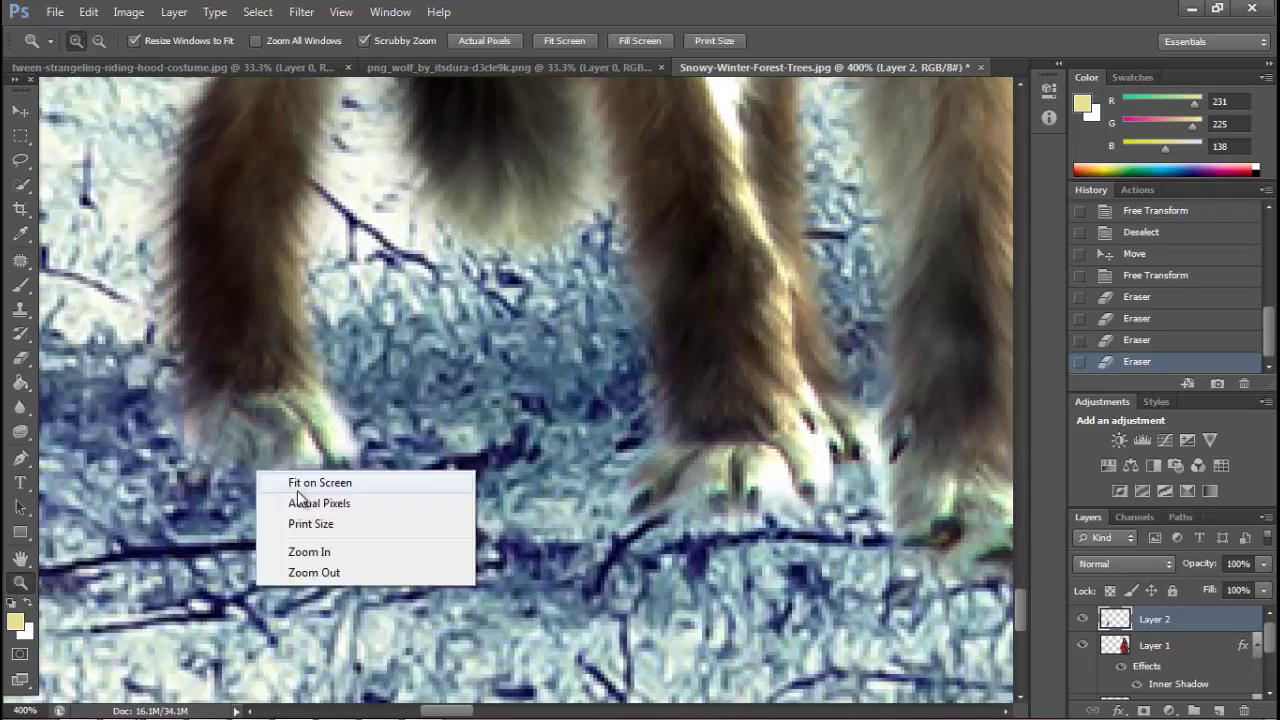
{"action": "left_click", "coordinate": [300, 484]}
Add a new empty layer and set up a tiny dark red brush for the wolf's eyes
{"action": "left_click_drag", "start_coordinate": [214, 579], "coordinate": [280, 579]}
{"action": "key", "text": "alt+l"}
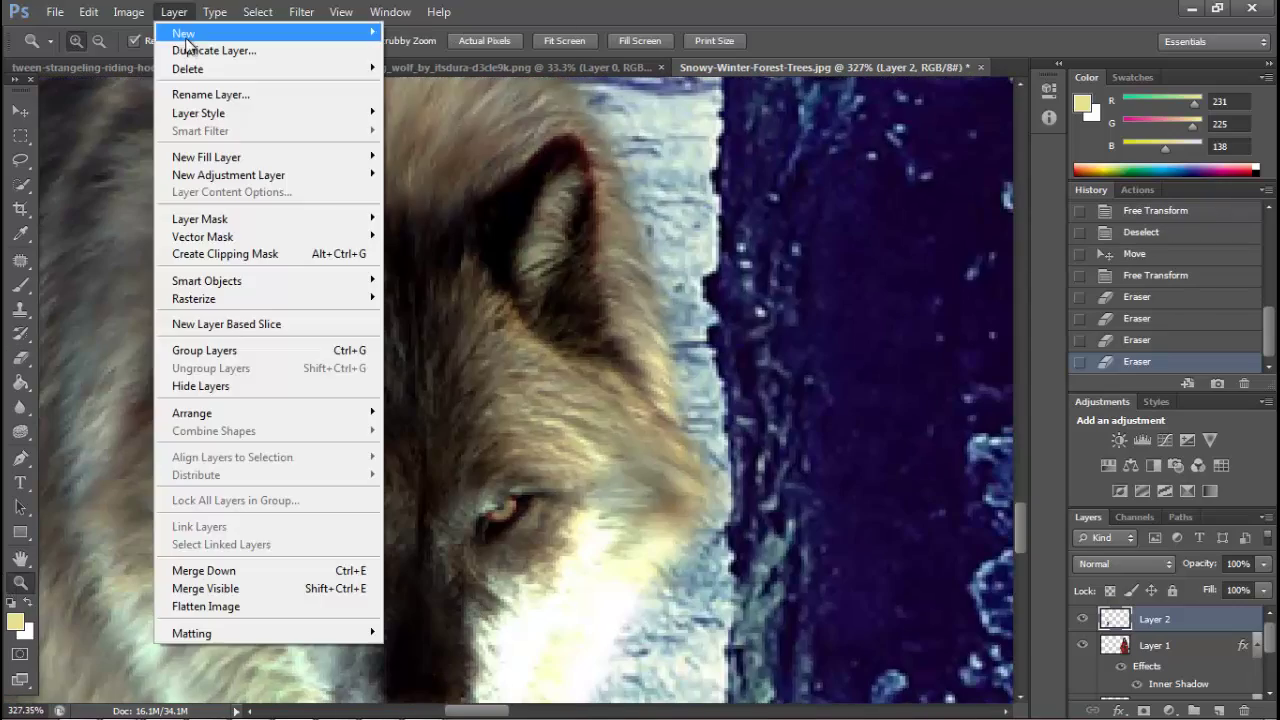
{"action": "key", "text": "n"}
{"action": "key", "text": "l"}
{"action": "key", "text": "Return"}
{"action": "left_click", "coordinate": [20, 287]}
{"action": "left_click", "coordinate": [1252, 172]}
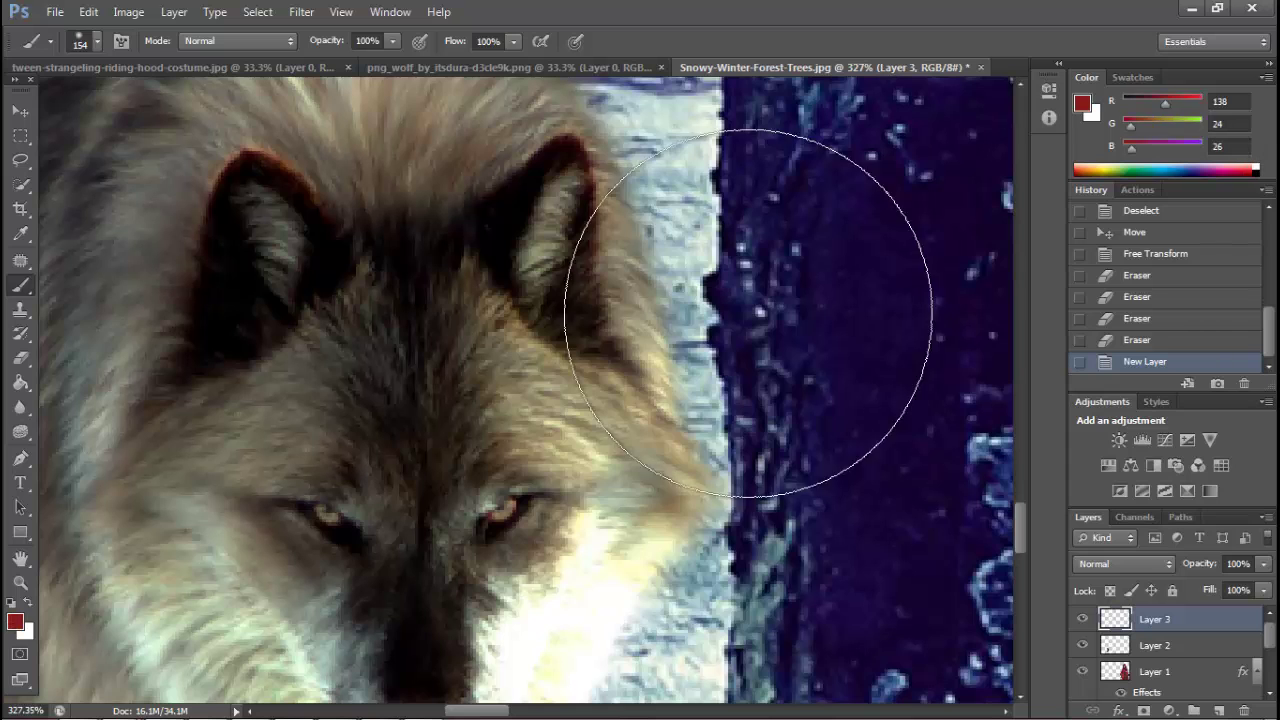
{"action": "right_click", "coordinate": [512, 390]}
{"action": "type", "text": "5"}
{"action": "key", "text": "Return"}
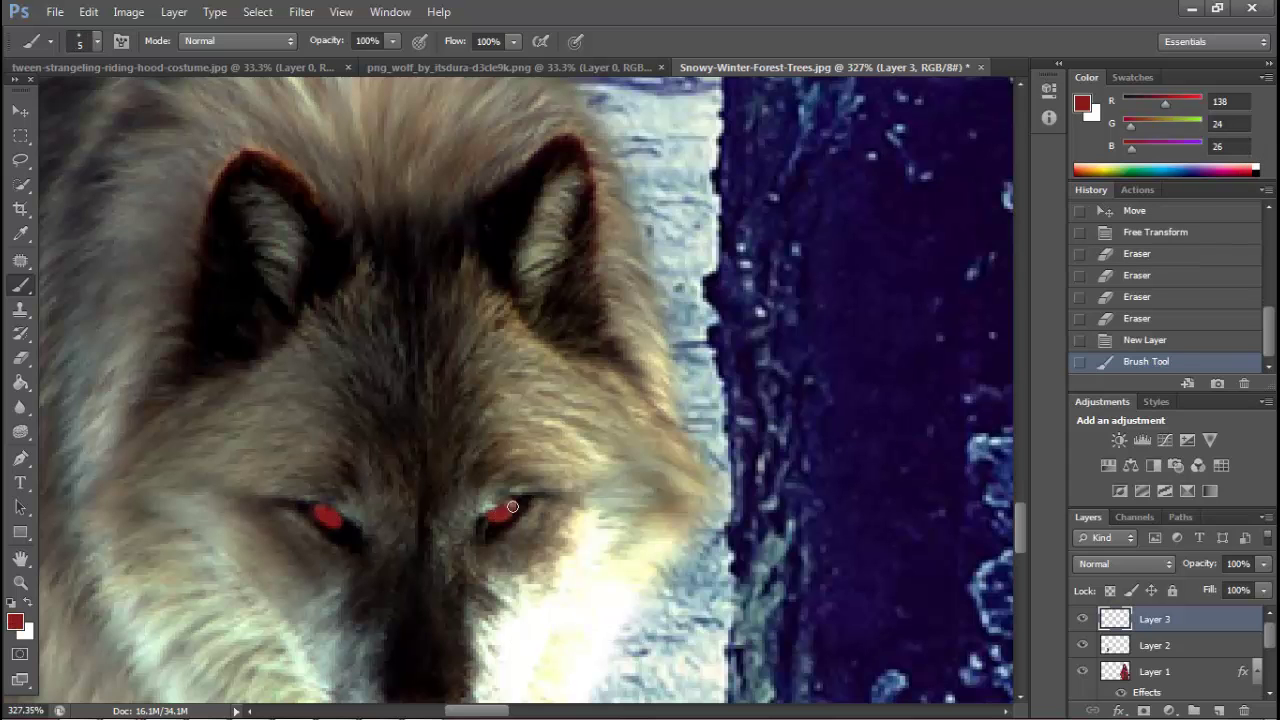
Set the eye layer's blend mode to Overlay
{"action": "key", "text": "alt+l"}
{"action": "key", "text": "y"}
{"action": "key", "text": "Return"}
{"action": "left_click", "coordinate": [1013, 381]}
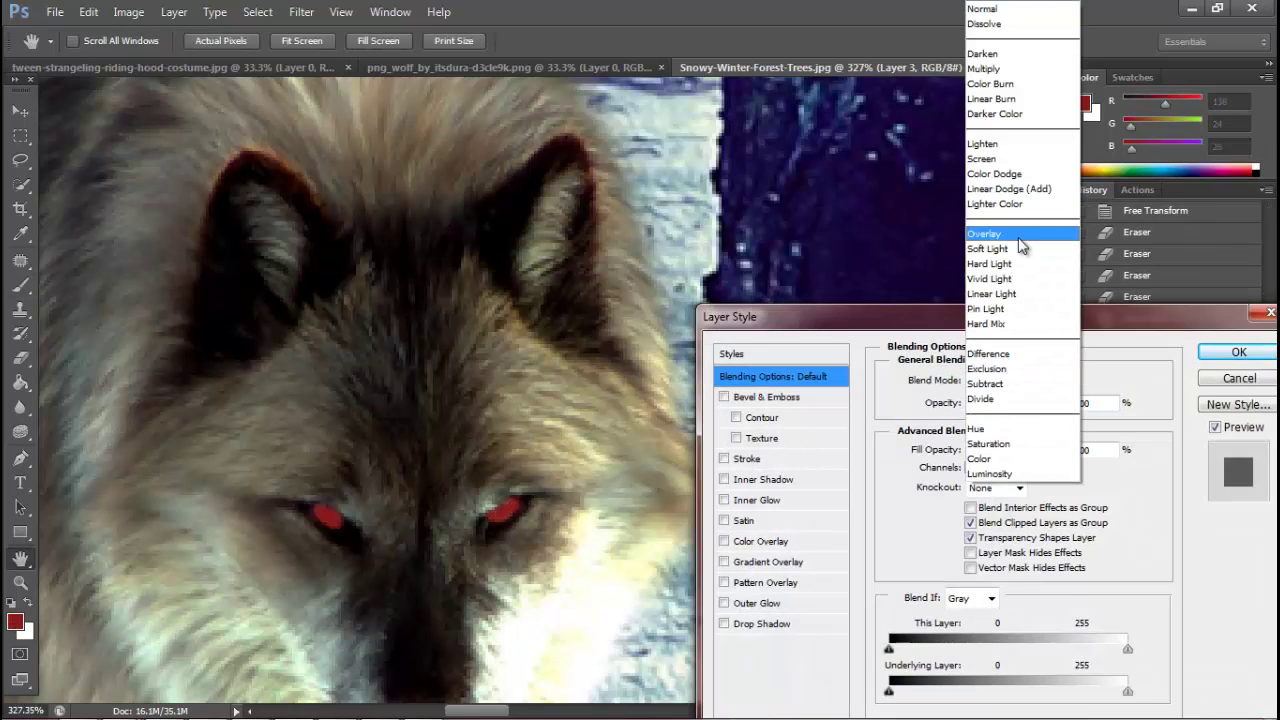
{"action": "left_click", "coordinate": [1020, 233]}
{"action": "key", "text": "Return"}
Adjust Brightness/Contrast on the eyes, erase the excess, and fit the view
{"action": "left_click", "coordinate": [129, 12]}
{"action": "left_click", "coordinate": [337, 74]}
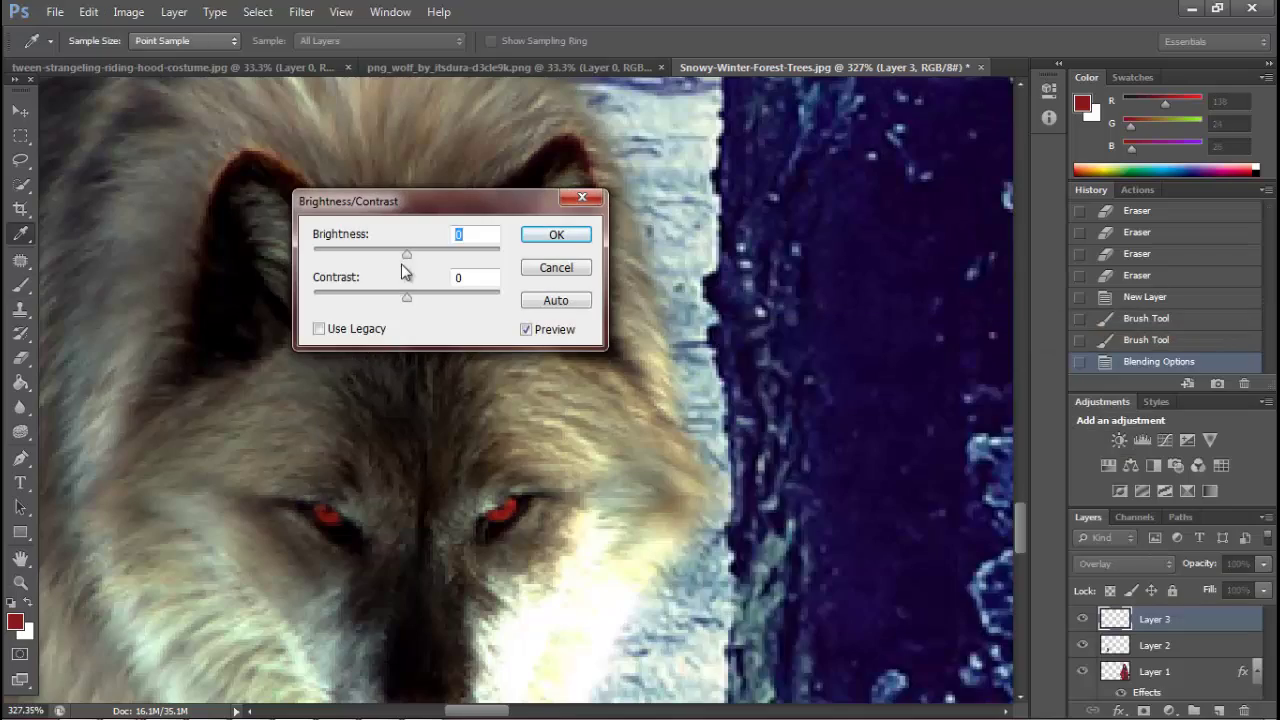
{"action": "key", "text": "Return"}
{"action": "left_click", "coordinate": [20, 582]}
{"action": "scroll", "coordinate": [557, 465], "scroll_direction": "up", "scroll_amount": 3}
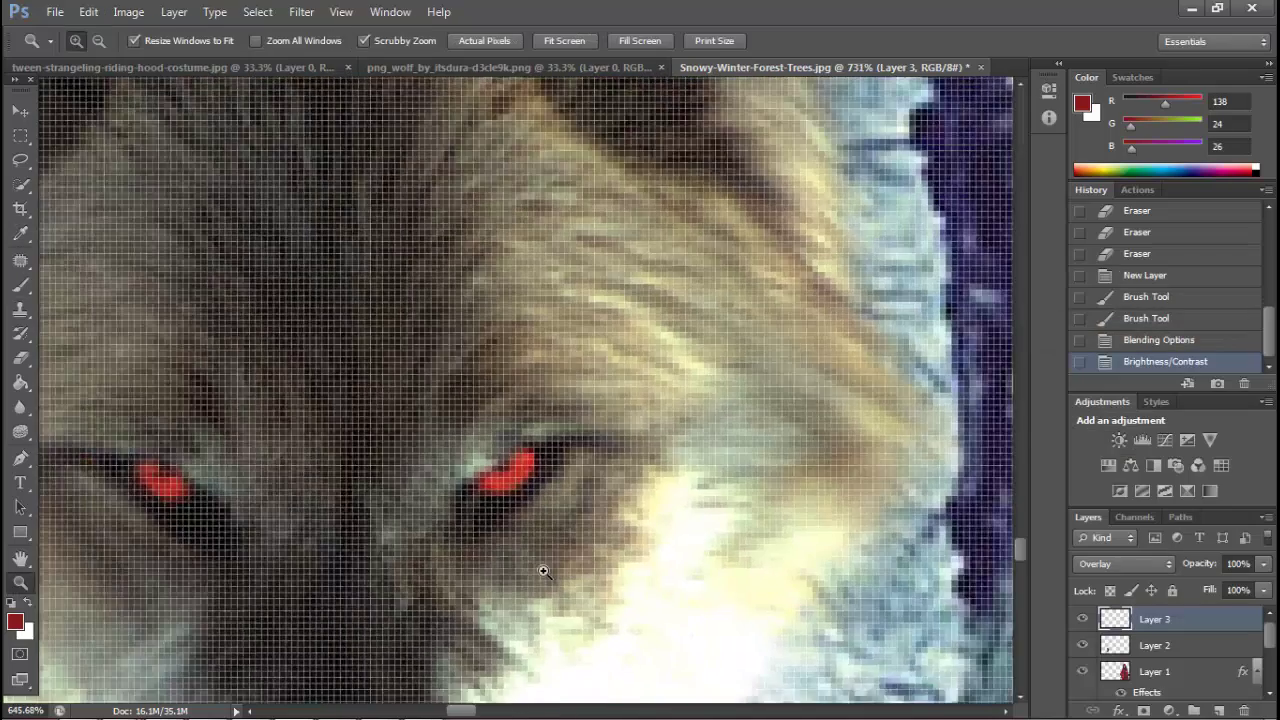
{"action": "key", "text": "e"}
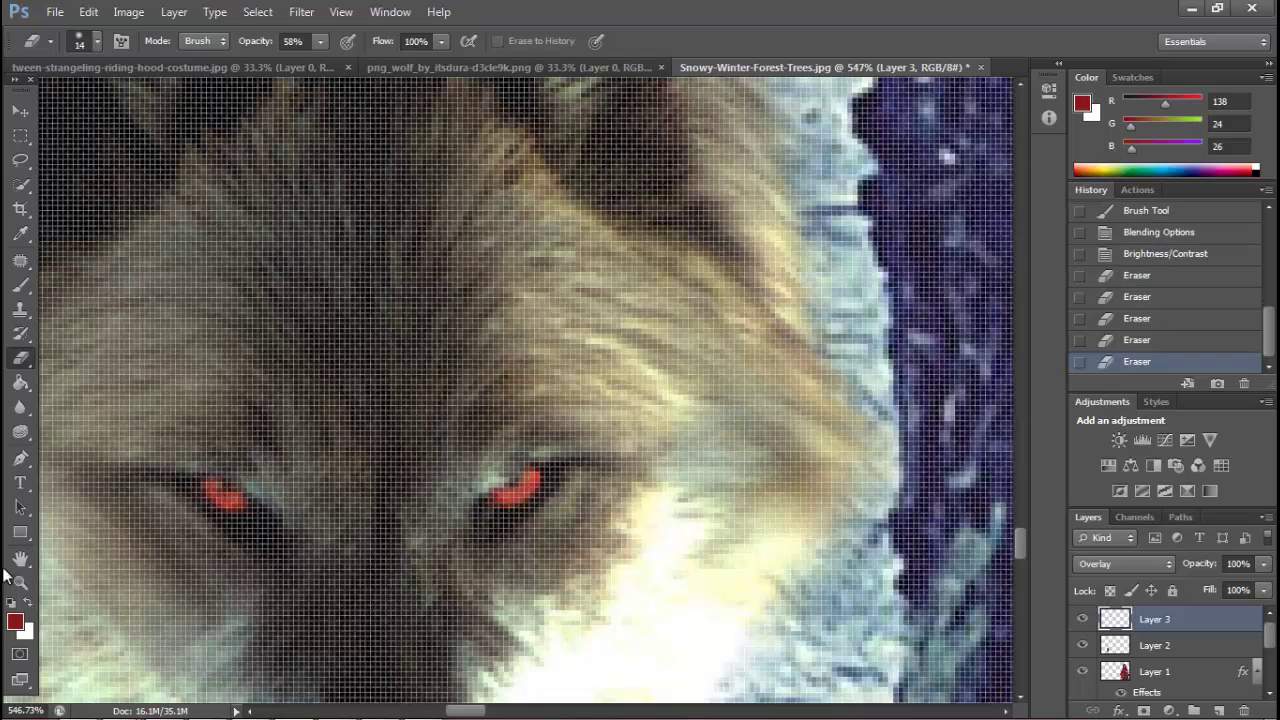
{"action": "left_click", "coordinate": [20, 582]}
{"action": "key", "text": "ctrl+0"}
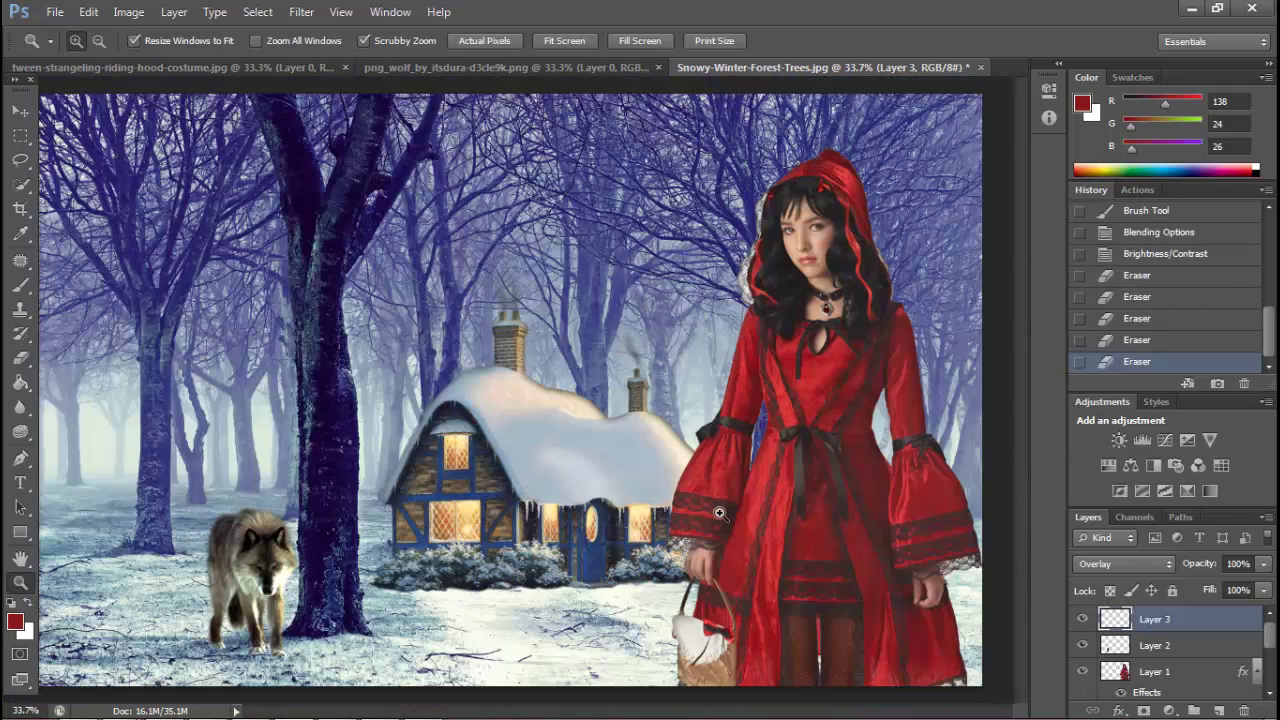
Flatten the image and shift its Color Balance toward cyan and blue
{"action": "left_click", "coordinate": [174, 12]}
{"action": "left_click", "coordinate": [200, 603]}
{"action": "left_click", "coordinate": [129, 12]}
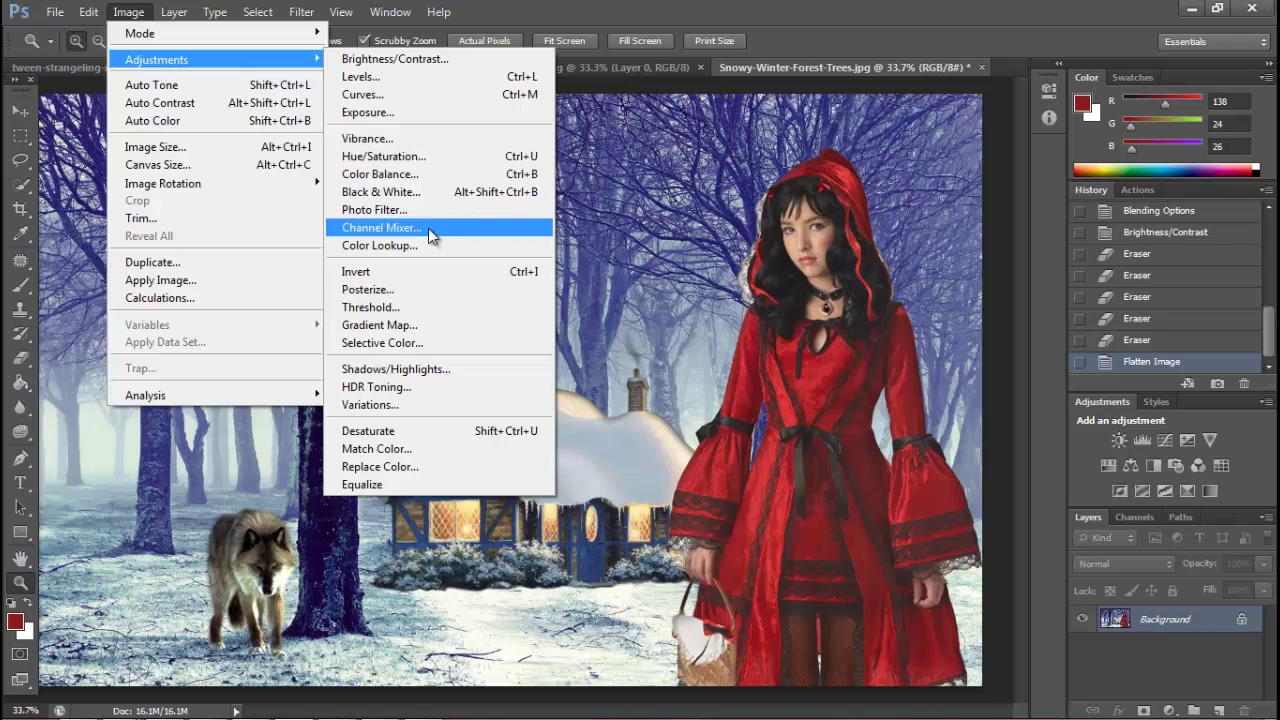
{"action": "left_click", "coordinate": [420, 174]}
{"action": "left_click", "coordinate": [883, 605]}
{"action": "left_click_drag", "start_coordinate": [1029, 553], "coordinate": [1047, 553]}
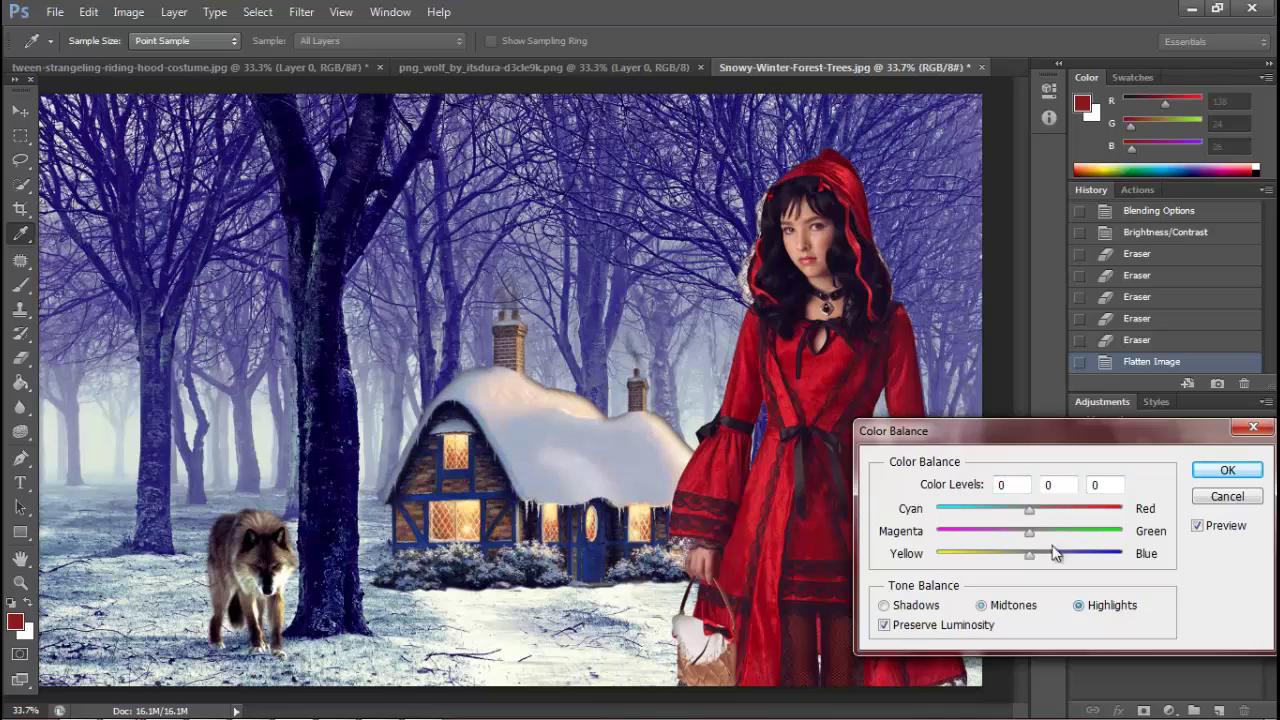
{"action": "left_click_drag", "start_coordinate": [1029, 508], "coordinate": [1011, 510]}
{"action": "left_click_drag", "start_coordinate": [1031, 562], "coordinate": [1020, 562]}
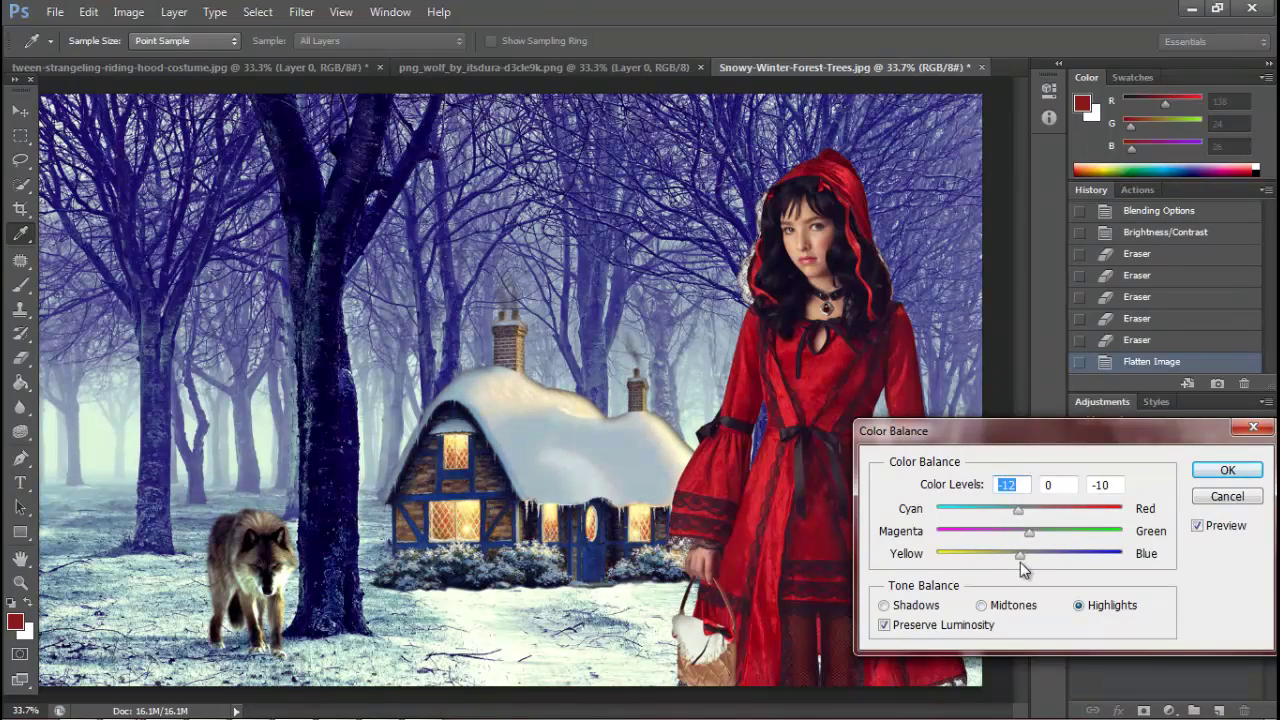
{"action": "key", "text": "Return"}
Apply a Color Lookup using the NightFromDay 3DLUT file
{"action": "left_click", "coordinate": [128, 11]}
{"action": "left_click", "coordinate": [447, 246]}
{"action": "left_click", "coordinate": [985, 501]}
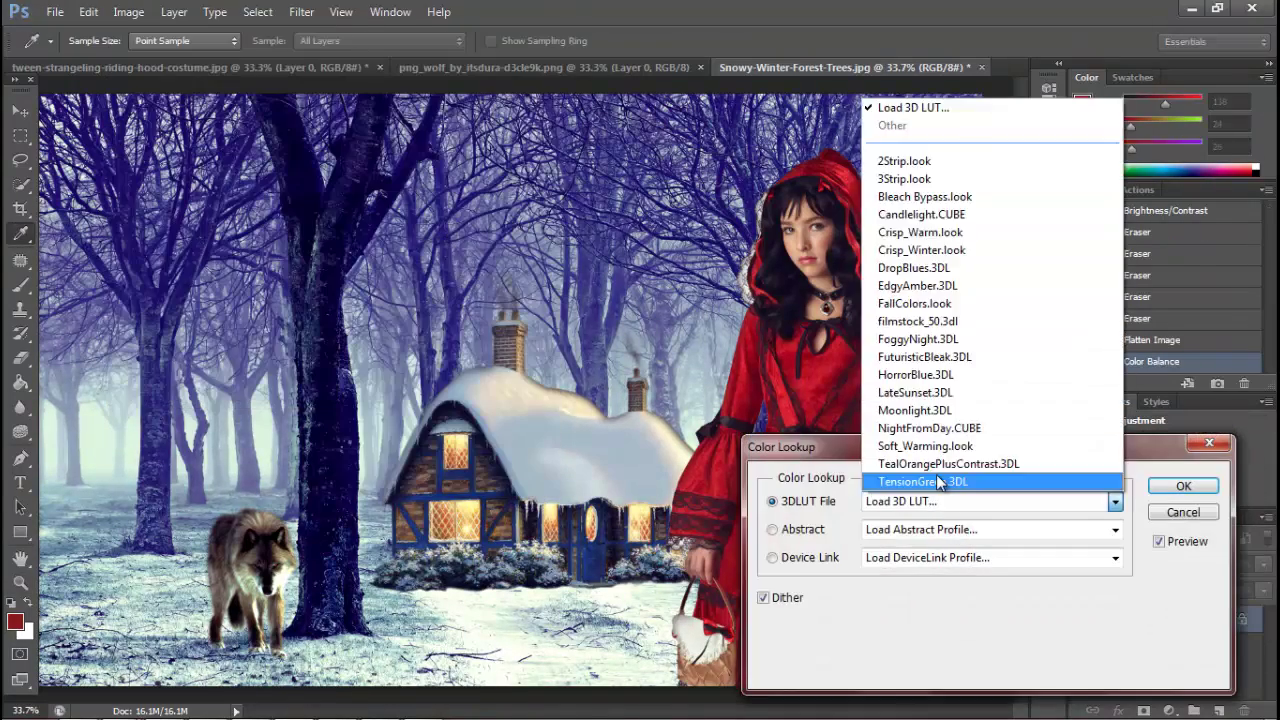
{"action": "left_click", "coordinate": [905, 400]}
{"action": "key", "text": "Down"}
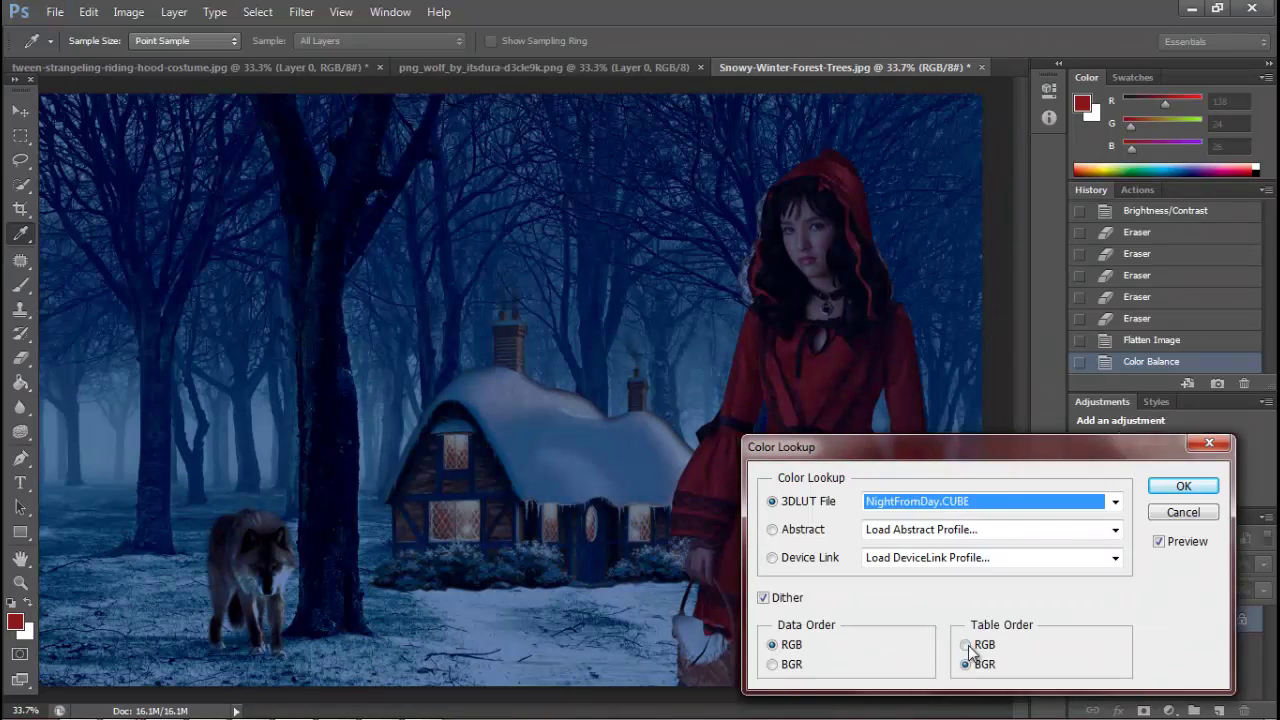
{"action": "key", "text": "Return"}
Dodge the cottage roof and snowy path with a 246 px brush
{"action": "key", "text": "z"}
{"action": "left_click", "coordinate": [27, 432]}
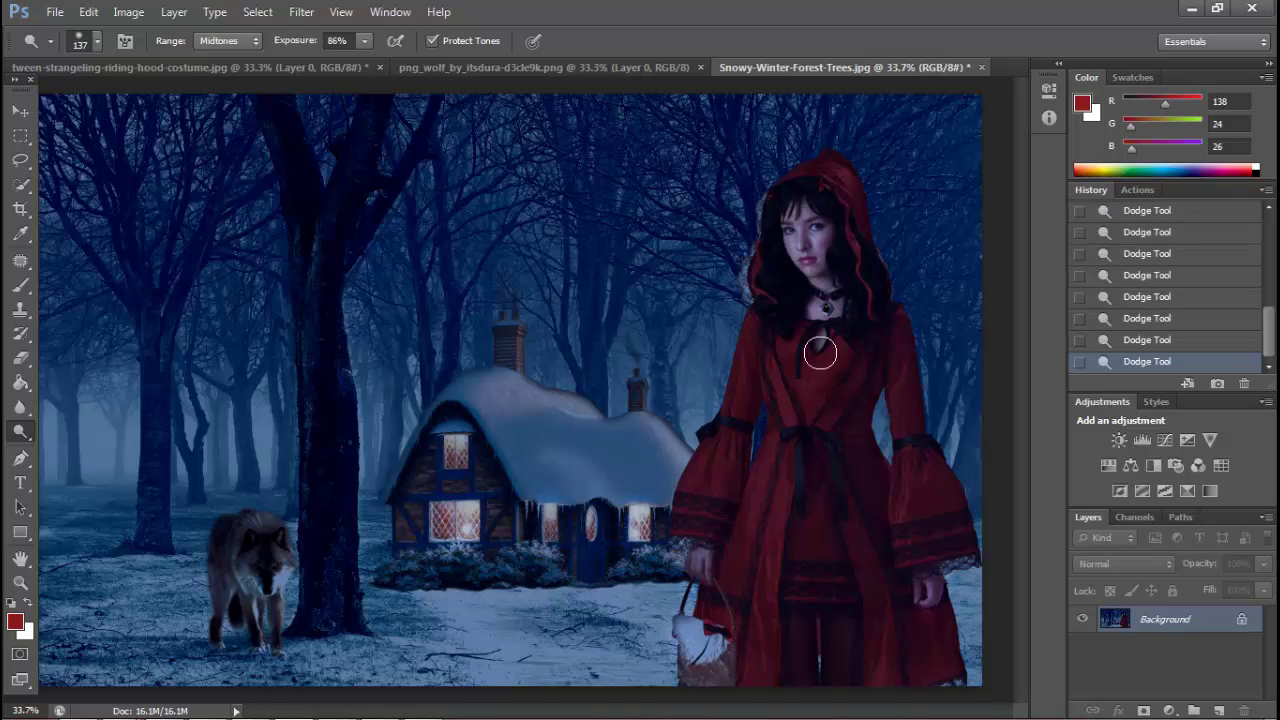
{"action": "right_click", "coordinate": [550, 470]}
{"action": "type", "text": "246"}
{"action": "key", "text": "Return"}
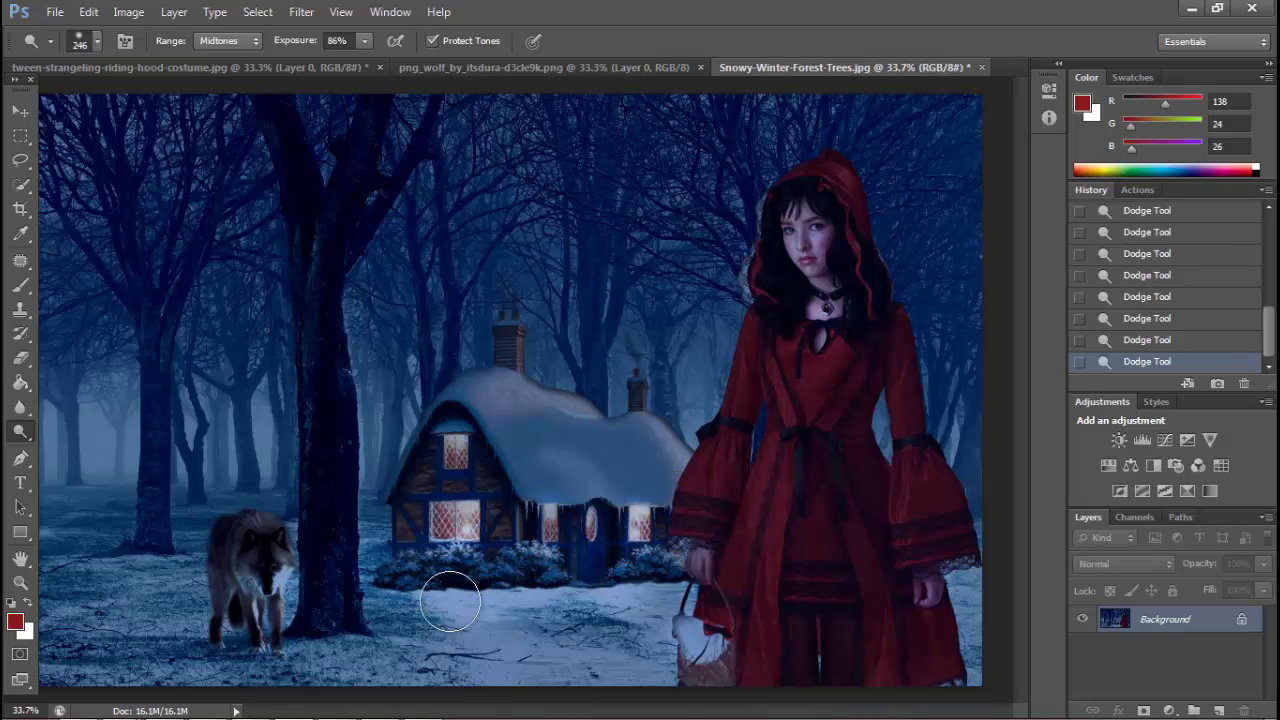
{"action": "mouse_move", "coordinate": [558, 437]}
{"action": "left_mouse_down"}
{"action": "mouse_move", "coordinate": [650, 597]}
{"action": "mouse_move", "coordinate": [378, 634]}
{"action": "left_mouse_up"}
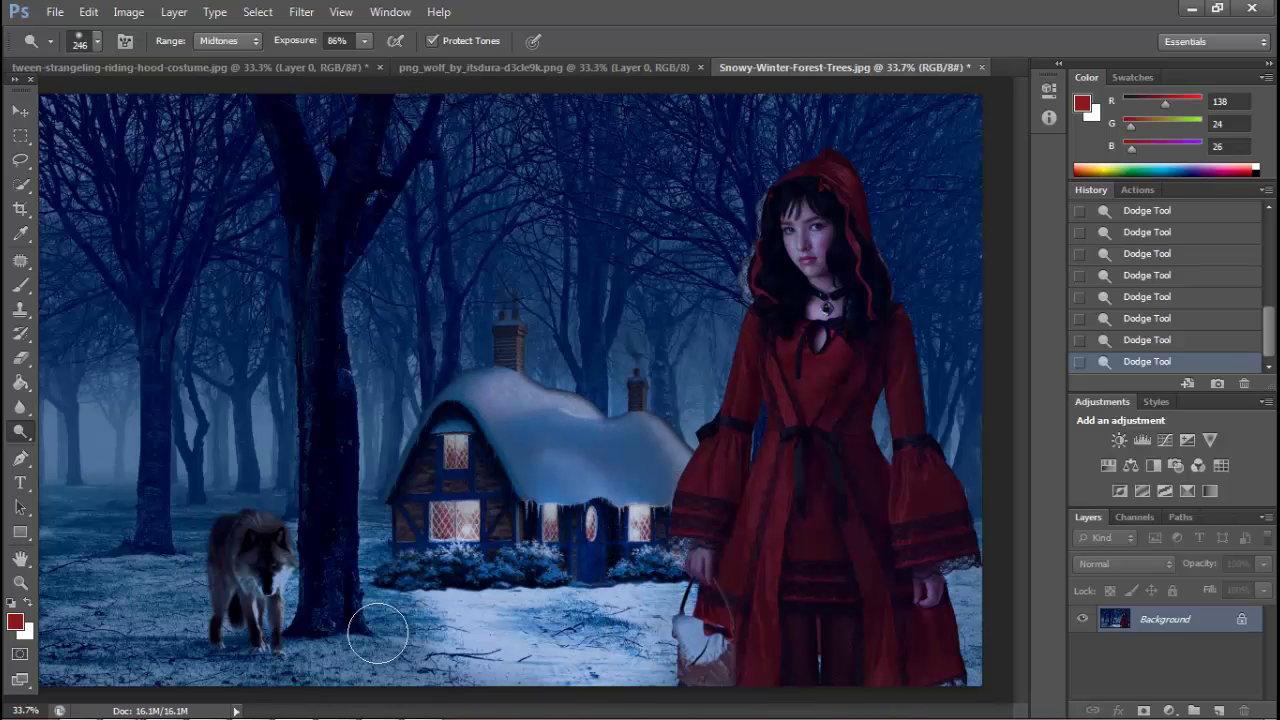
Apply HDR Toning with a lowered curve, Gamma 0.82, Radius 223 and Detail +111
{"action": "left_click", "coordinate": [128, 11]}
{"action": "left_click", "coordinate": [357, 423]}
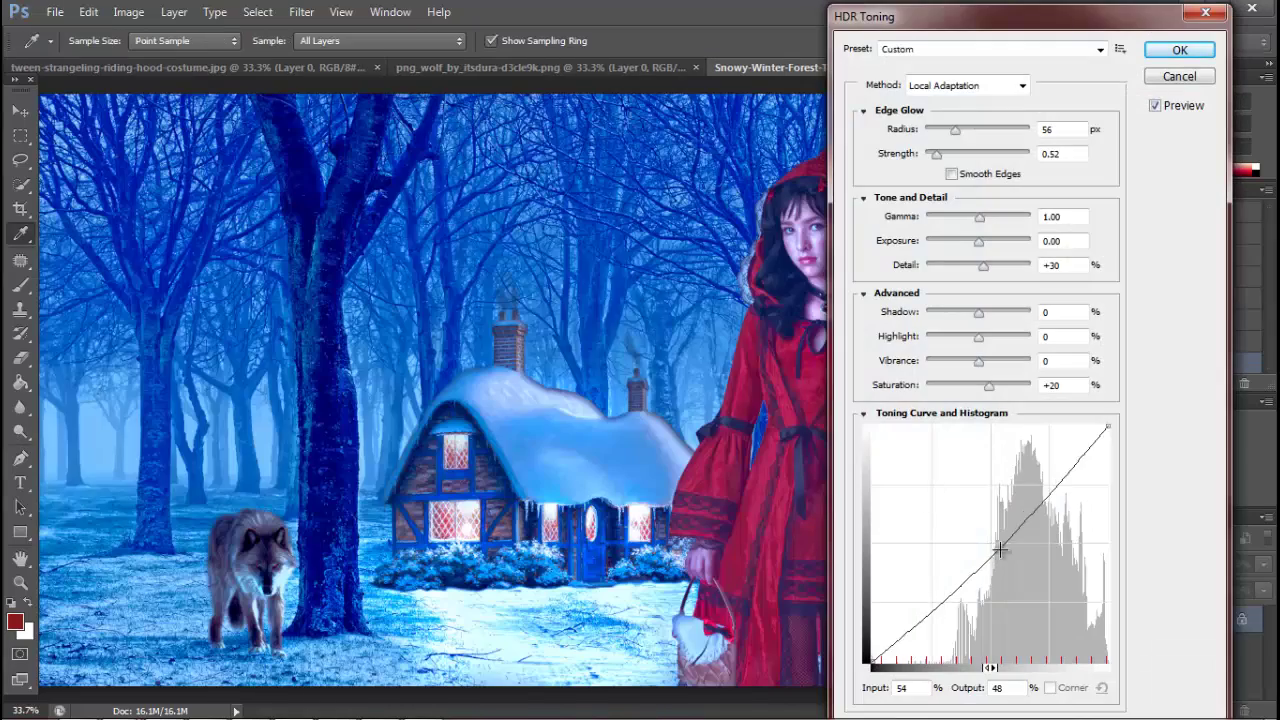
{"action": "left_click_drag", "start_coordinate": [999, 549], "coordinate": [1012, 568]}
{"action": "left_click_drag", "start_coordinate": [979, 216], "coordinate": [986, 216]}
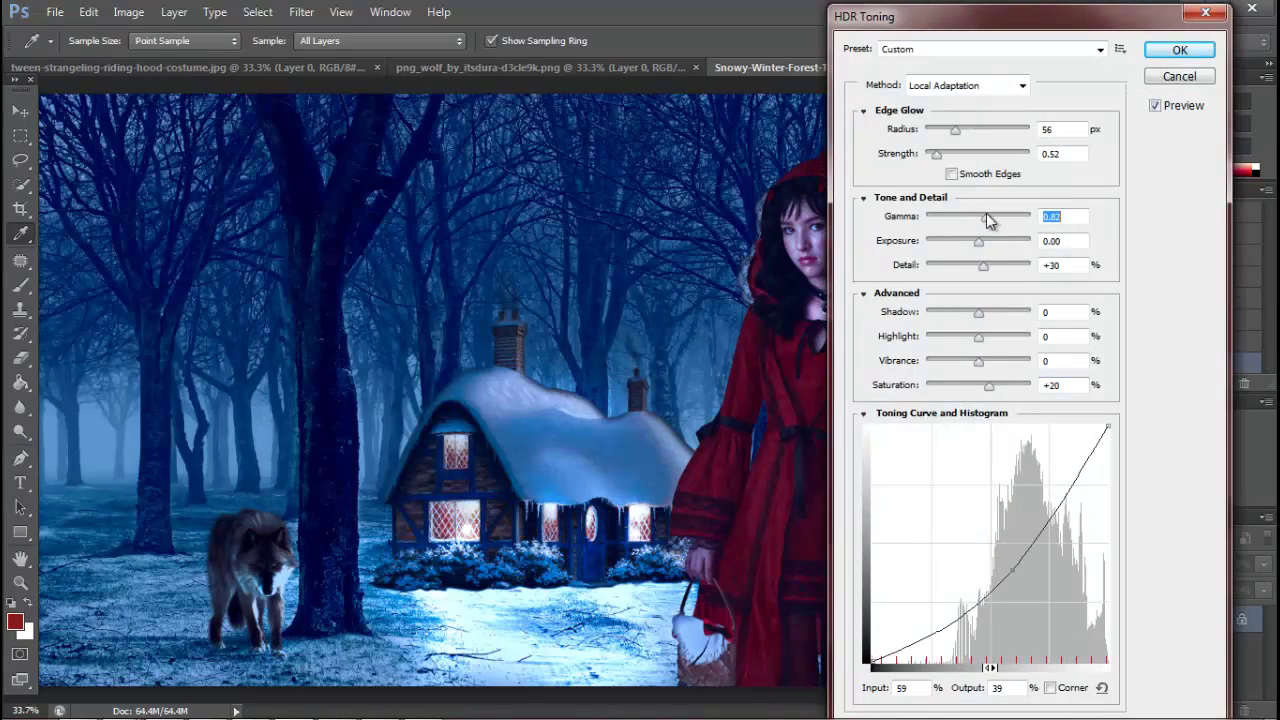
{"action": "left_click_drag", "start_coordinate": [1015, 576], "coordinate": [1020, 580]}
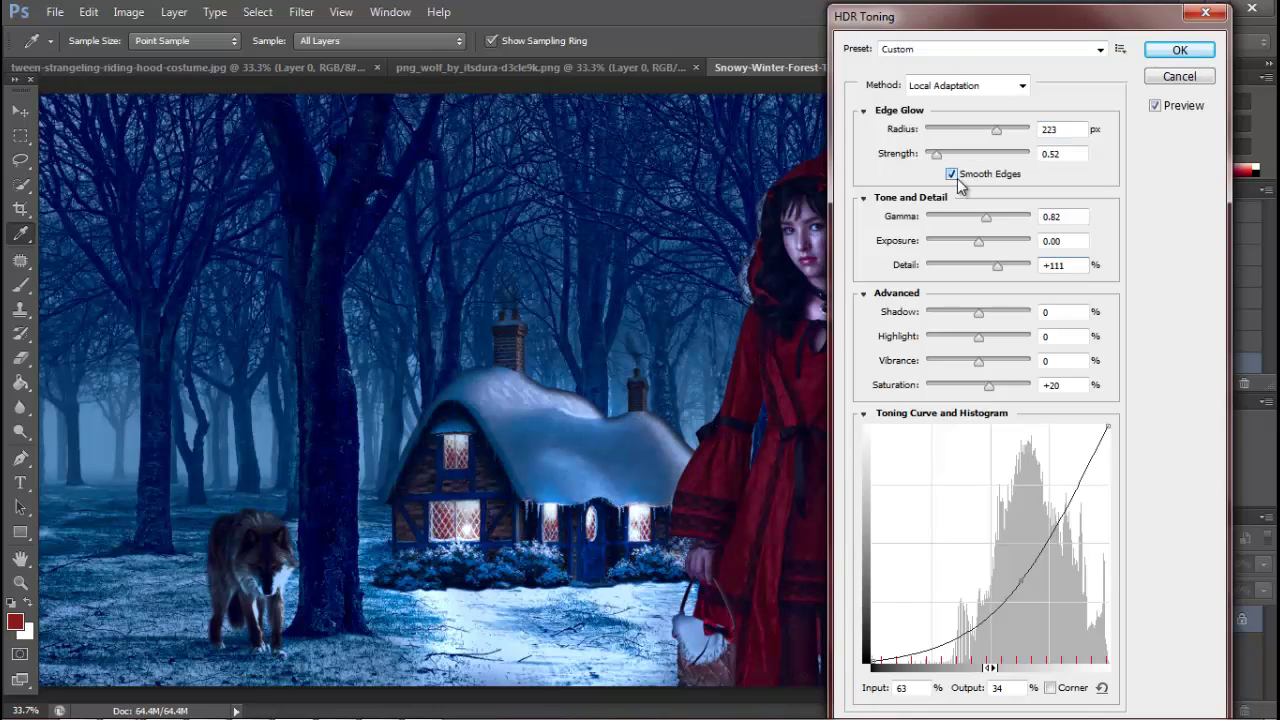
{"action": "left_click", "coordinate": [1165, 54]}
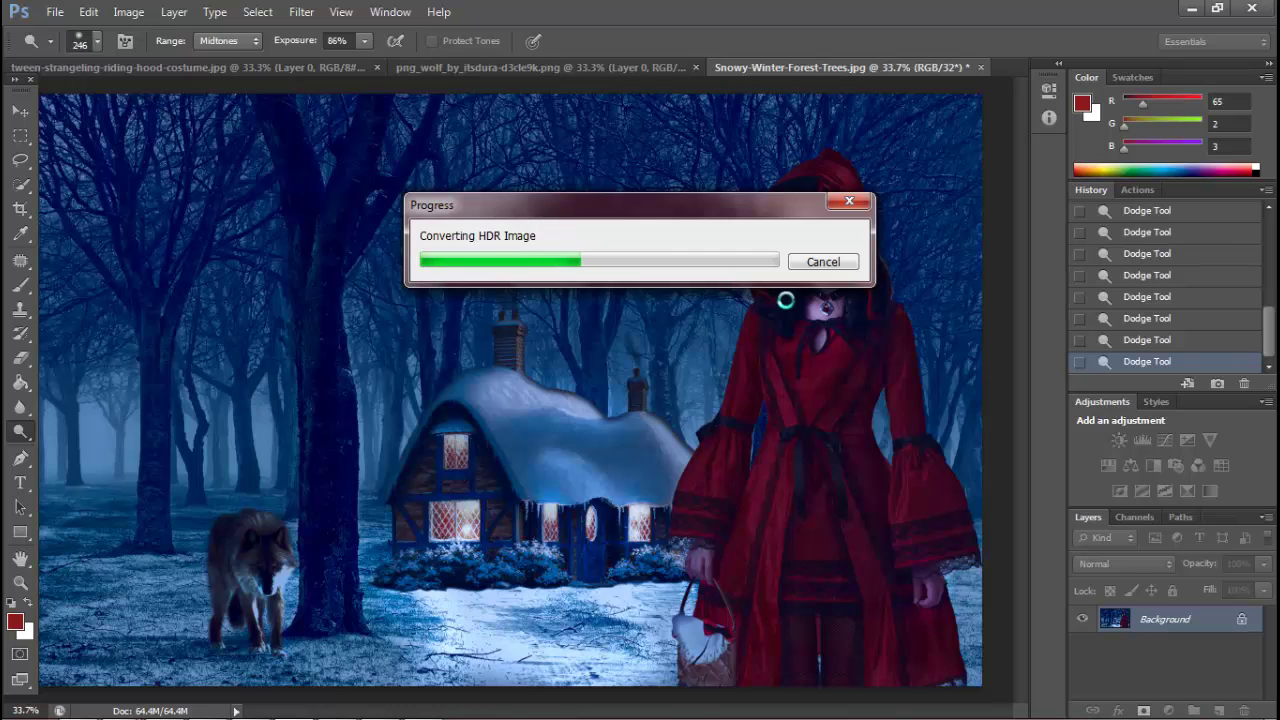
Apply Selective Color to Reds: Cyan -100, Magenta +93, Yellow +34
{"action": "left_click", "coordinate": [128, 12]}
{"action": "mouse_move", "coordinate": [156, 60]}
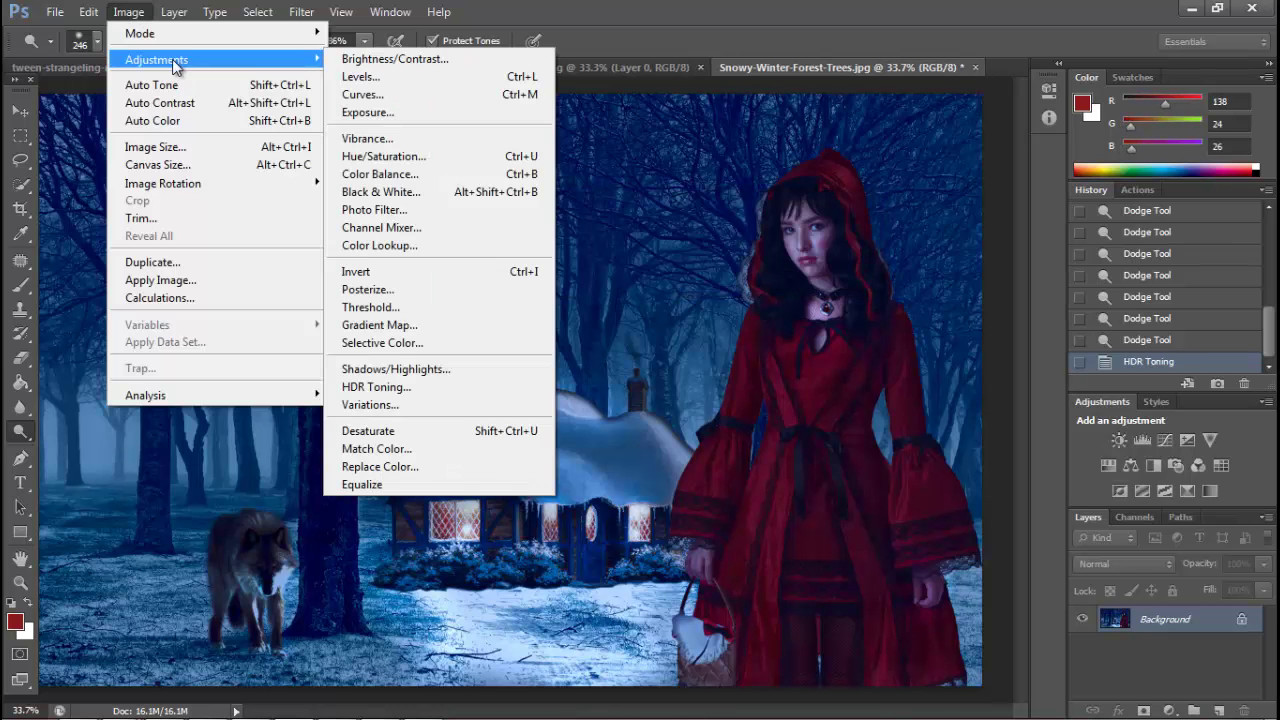
{"action": "left_click", "coordinate": [430, 348]}
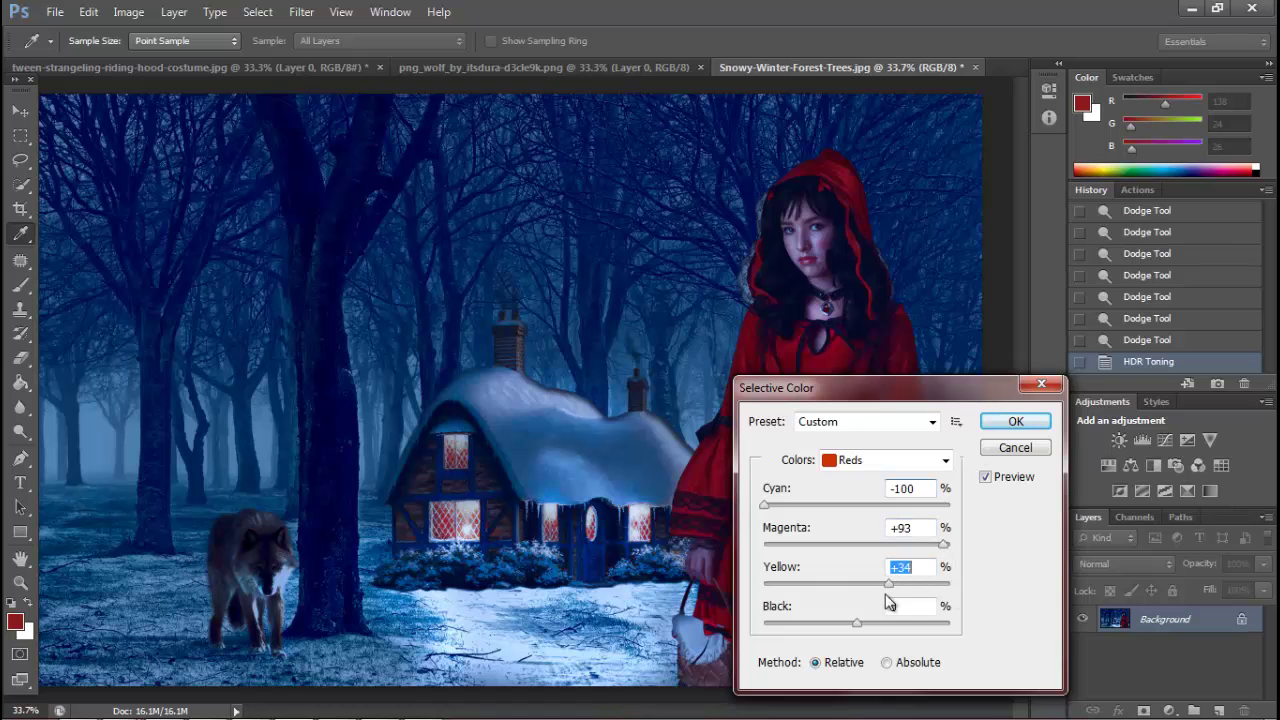
{"action": "left_click", "coordinate": [1024, 414]}
Desaturate the girl's face with the Sponge tool at brush size 38
{"action": "key", "text": "z"}
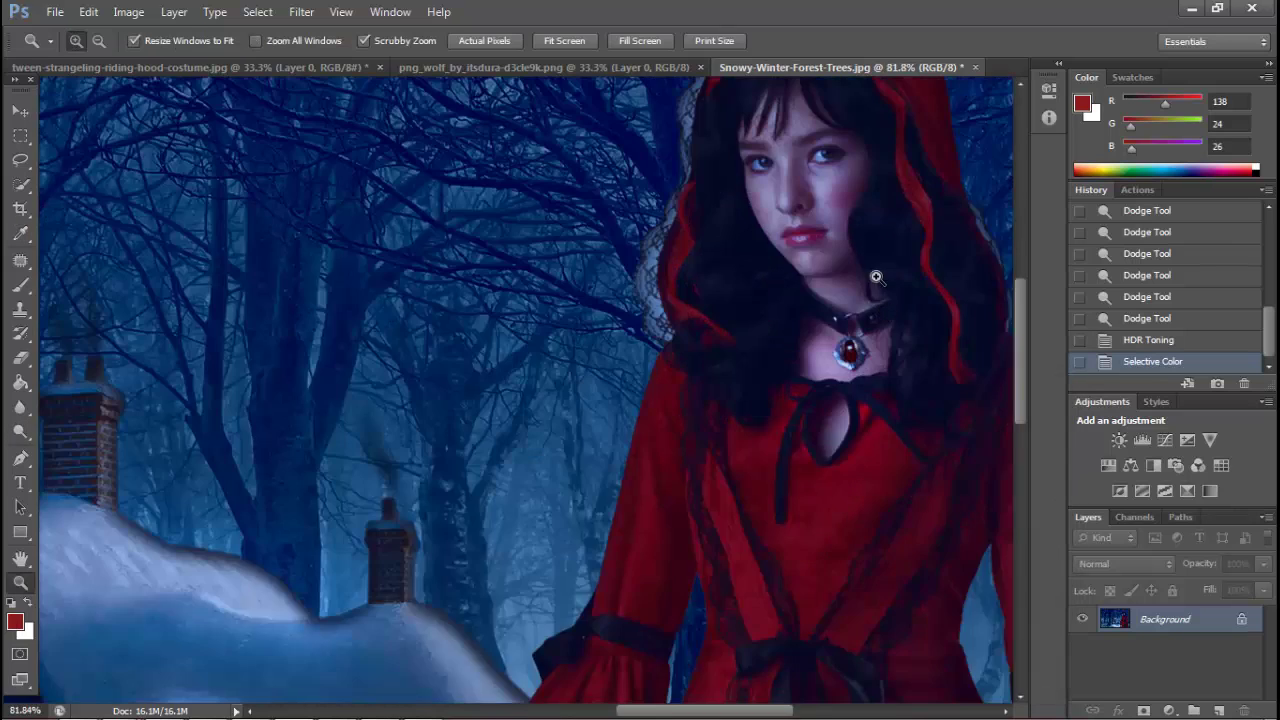
{"action": "left_click_drag", "start_coordinate": [871, 277], "coordinate": [826, 351]}
{"action": "right_click", "coordinate": [18, 432]}
{"action": "left_click", "coordinate": [100, 470]}
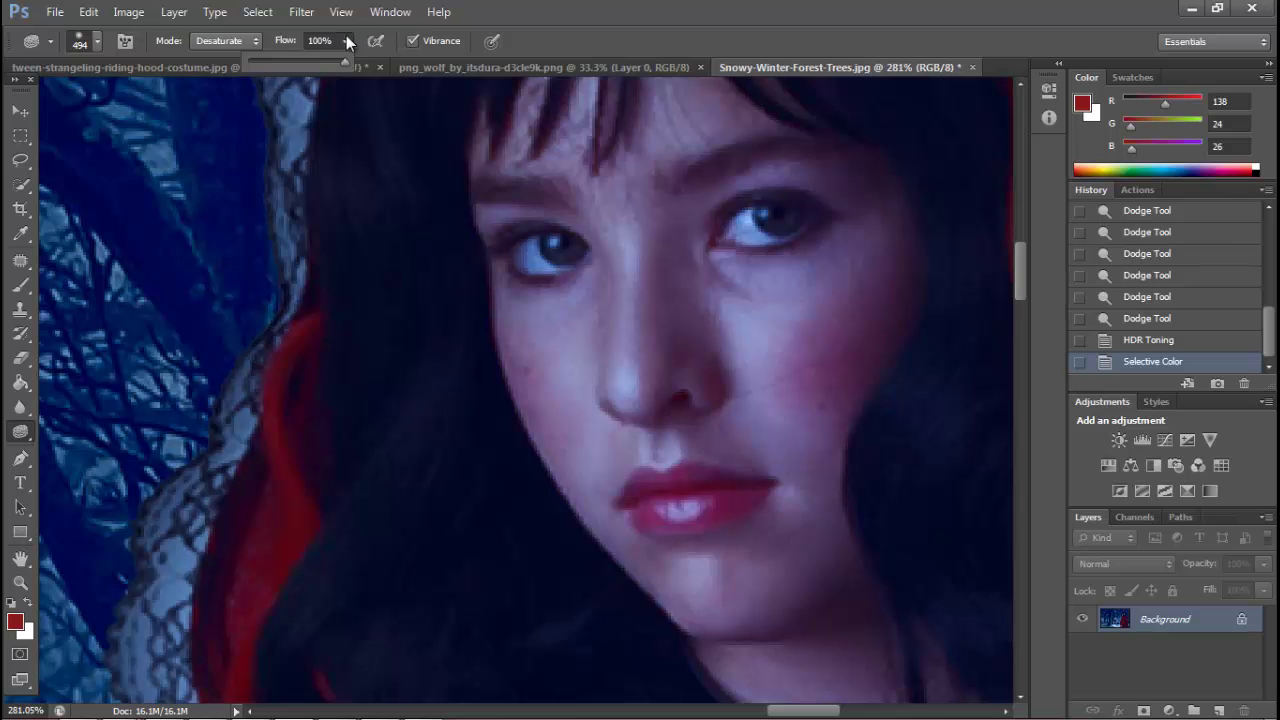
{"action": "right_click", "coordinate": [520, 320]}
{"action": "left_click_drag", "start_coordinate": [564, 352], "coordinate": [530, 352]}
{"action": "key", "text": "Return"}
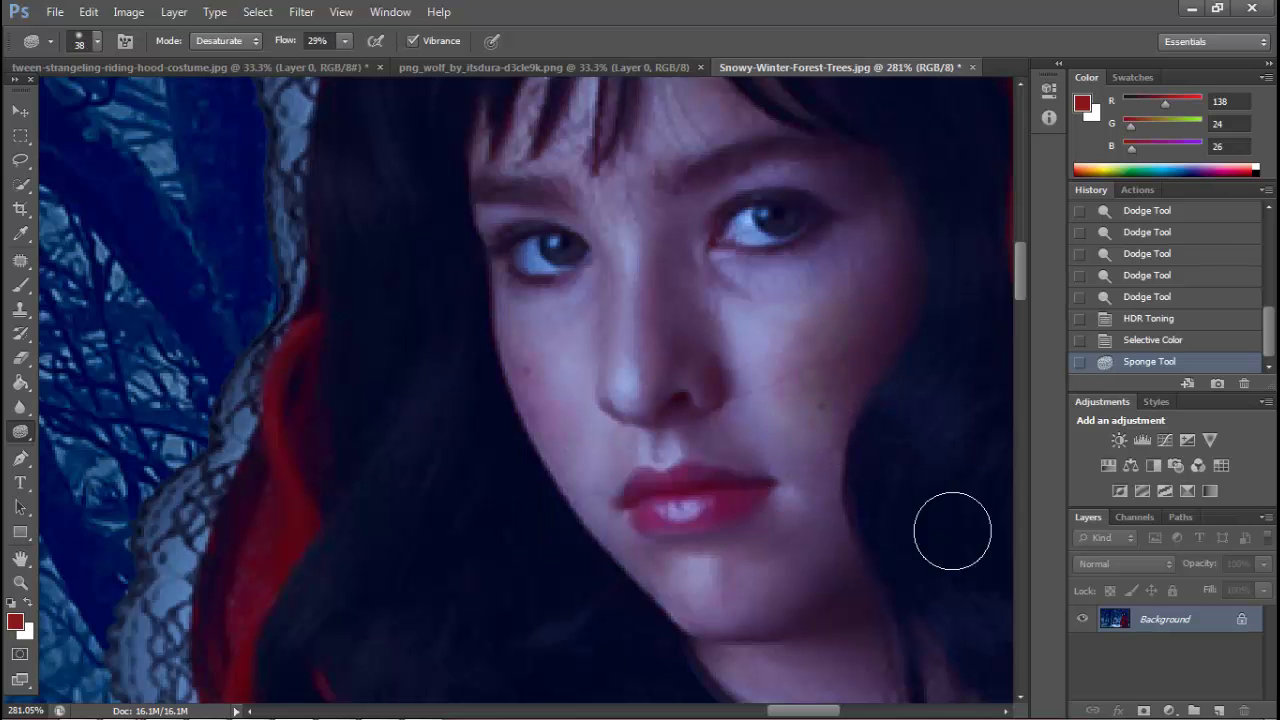
{"action": "key", "text": "ctrl+z"}
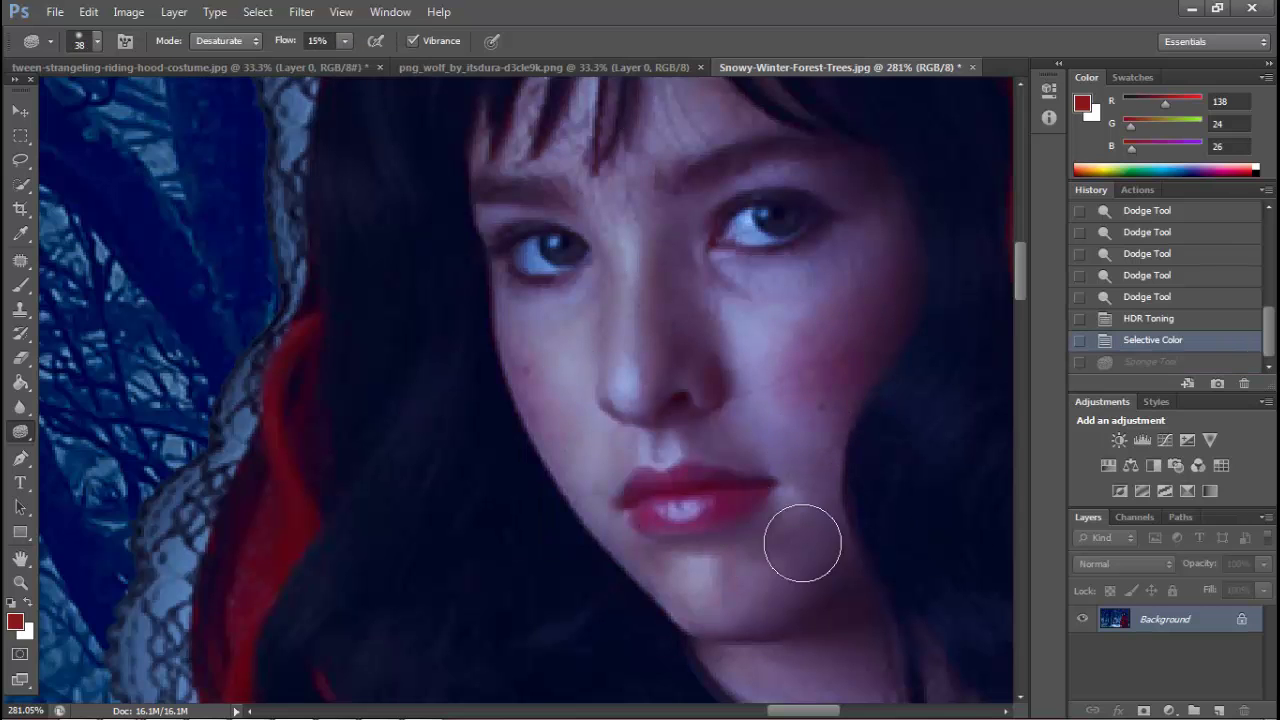
{"action": "key", "text": "ctrl+z"}
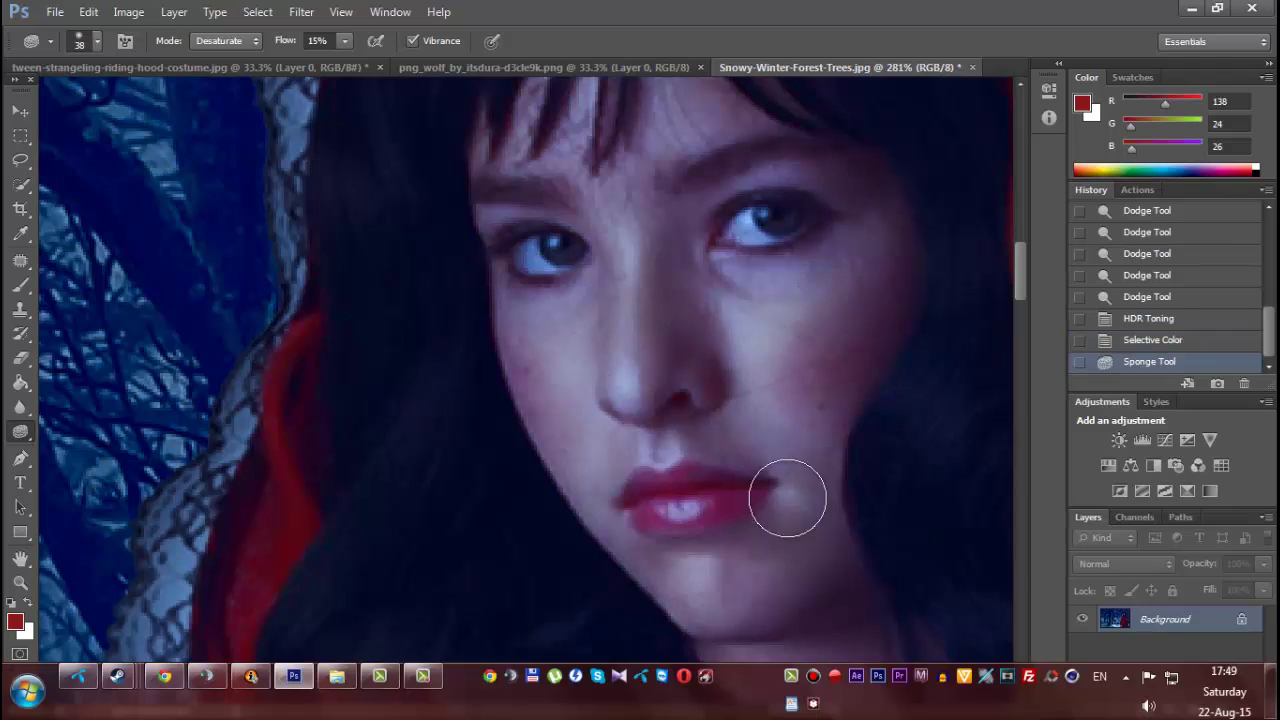
Zoom back out and scroll to view the whole scene
{"action": "key", "text": "z"}
{"action": "scroll", "coordinate": [540, 460], "scroll_direction": "down", "scroll_amount": 5}
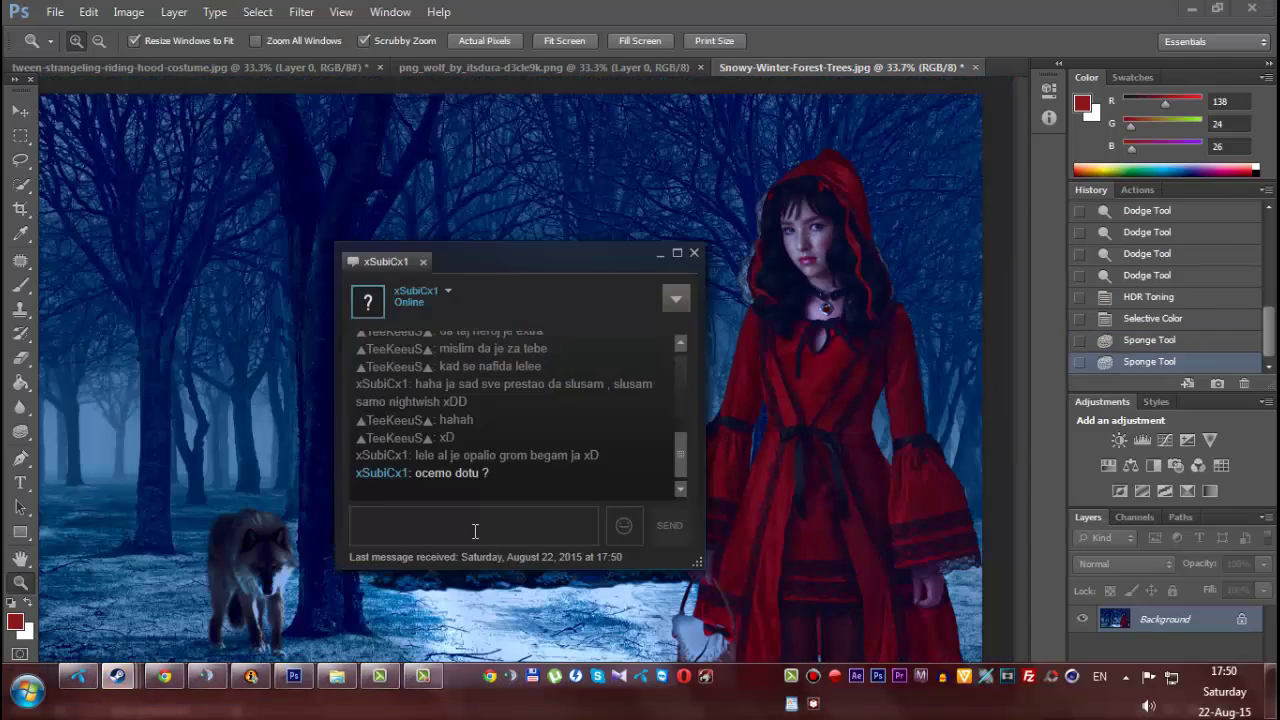
{"action": "left_click", "coordinate": [459, 455]}
{"action": "scroll", "coordinate": [813, 242], "scroll_direction": "up", "scroll_amount": 3}
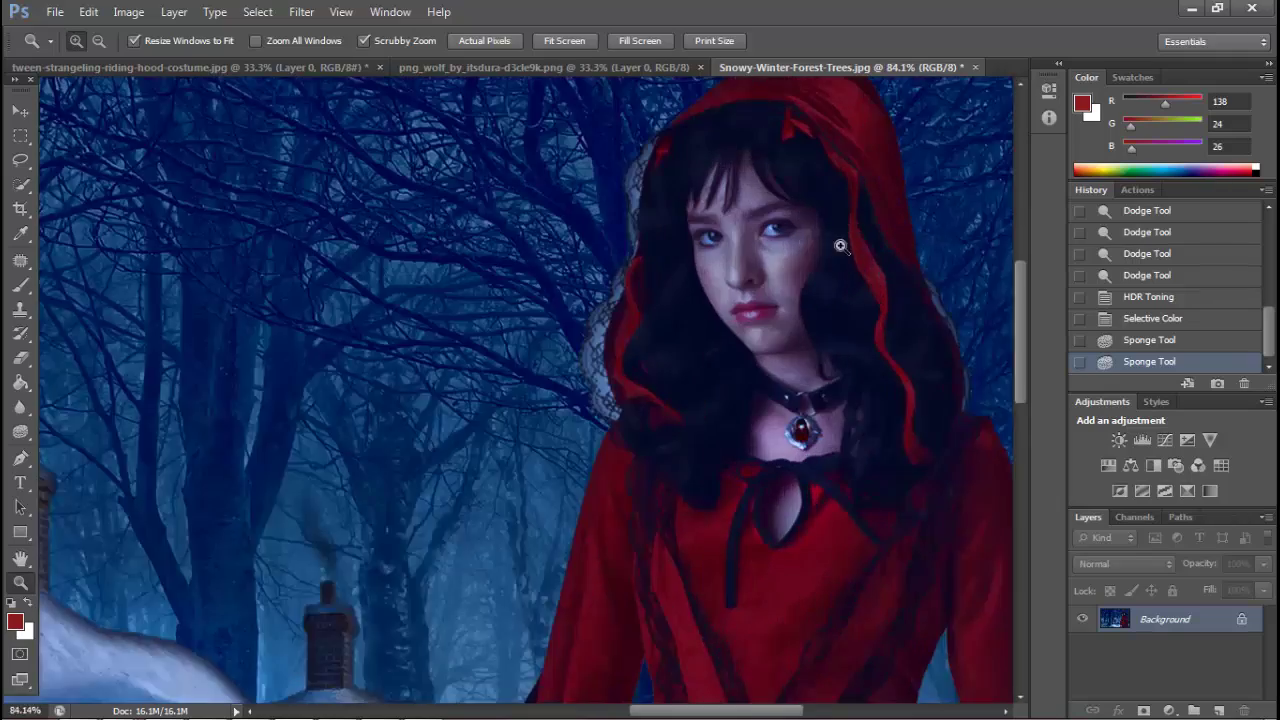
{"action": "scroll", "coordinate": [813, 242], "scroll_direction": "up", "scroll_amount": 3}
{"action": "scroll", "coordinate": [813, 242], "scroll_direction": "up", "scroll_amount": 3}
{"action": "scroll", "coordinate": [813, 242], "scroll_direction": "up", "scroll_amount": 2}
Add a new empty layer and dab orange on the girl's eye with a size-16 brush
{"action": "left_click", "coordinate": [174, 11]}
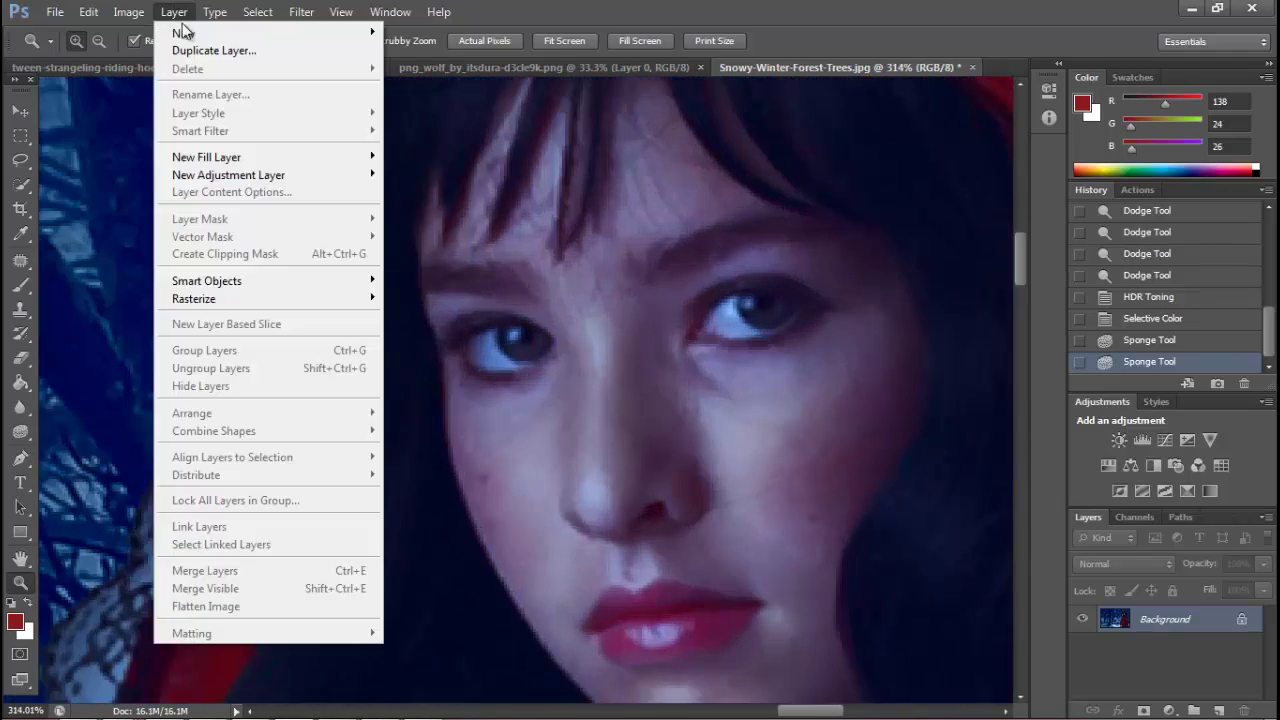
{"action": "left_click", "coordinate": [420, 54]}
{"action": "key", "text": "Return"}
{"action": "key", "text": "b"}
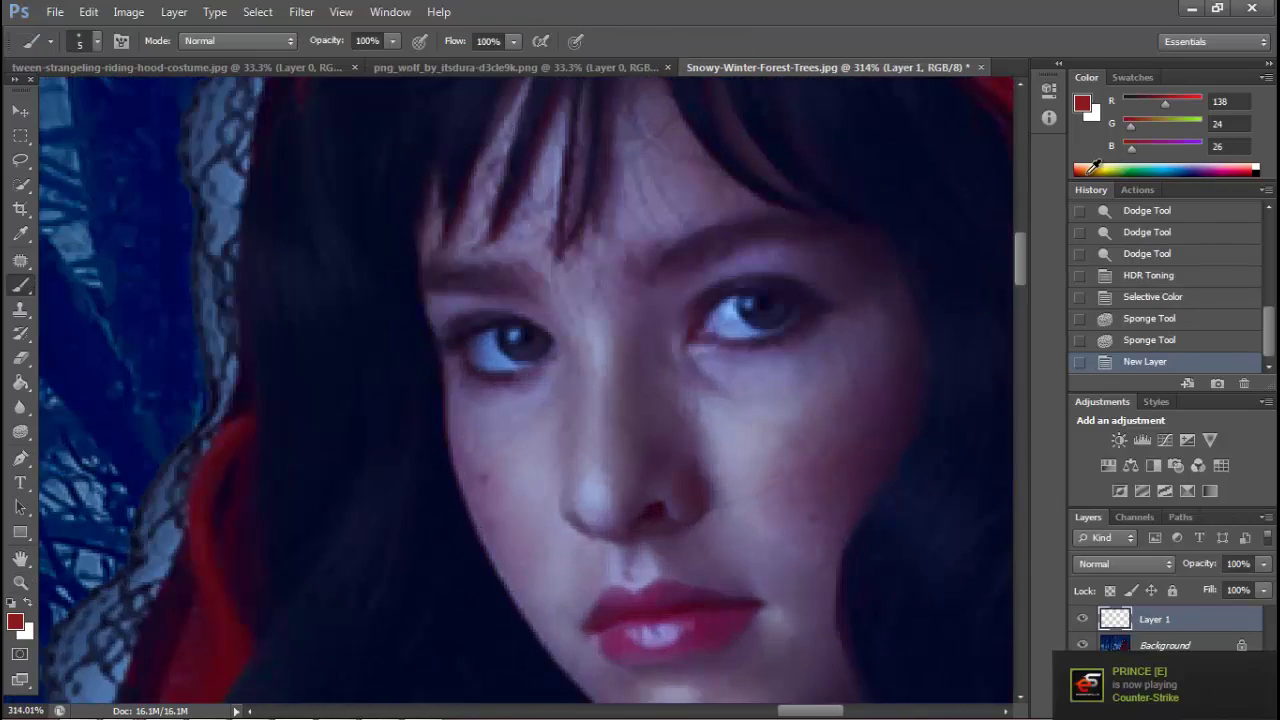
{"action": "right_click", "coordinate": [764, 320]}
{"action": "left_click_drag", "start_coordinate": [802, 363], "coordinate": [806, 363]}
{"action": "left_click", "coordinate": [776, 310]}
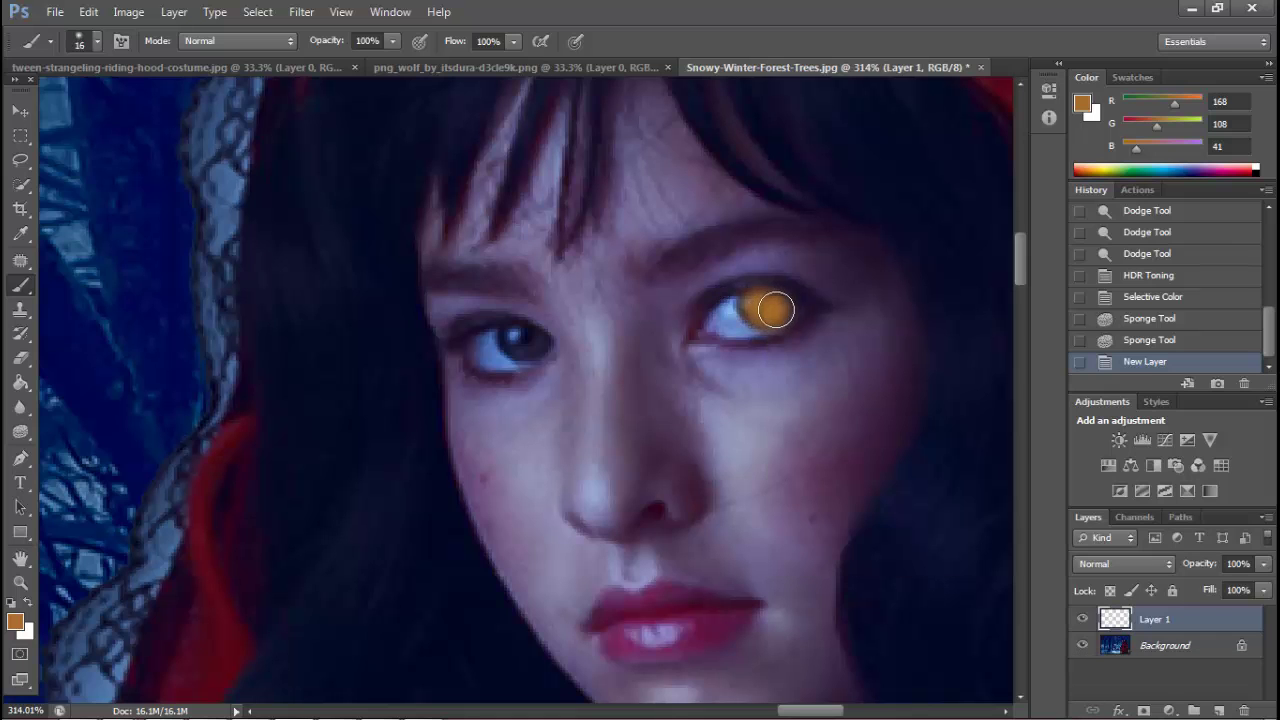
Set the eye colour layer's blend mode to Overlay
{"action": "left_click", "coordinate": [174, 11]}
{"action": "mouse_move", "coordinate": [198, 113]}
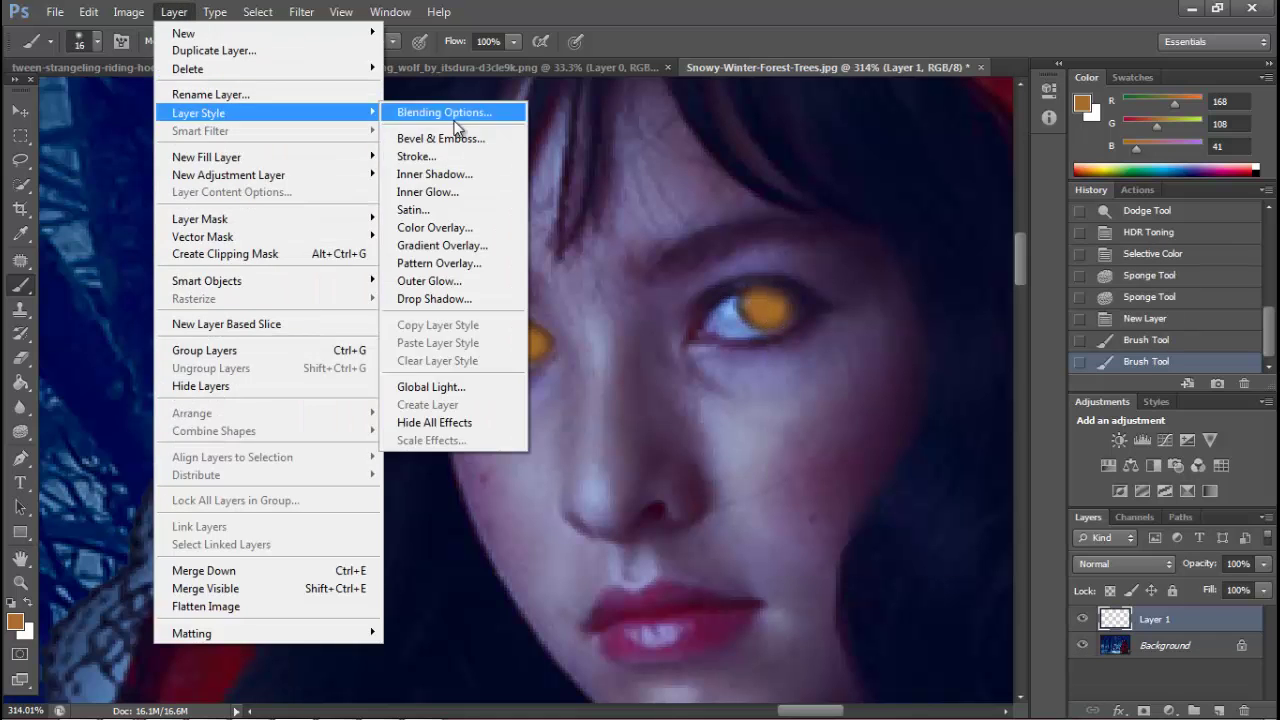
{"action": "left_click", "coordinate": [486, 114]}
{"action": "left_click", "coordinate": [1000, 380]}
{"action": "left_click", "coordinate": [983, 233]}
{"action": "left_click", "coordinate": [1220, 354]}
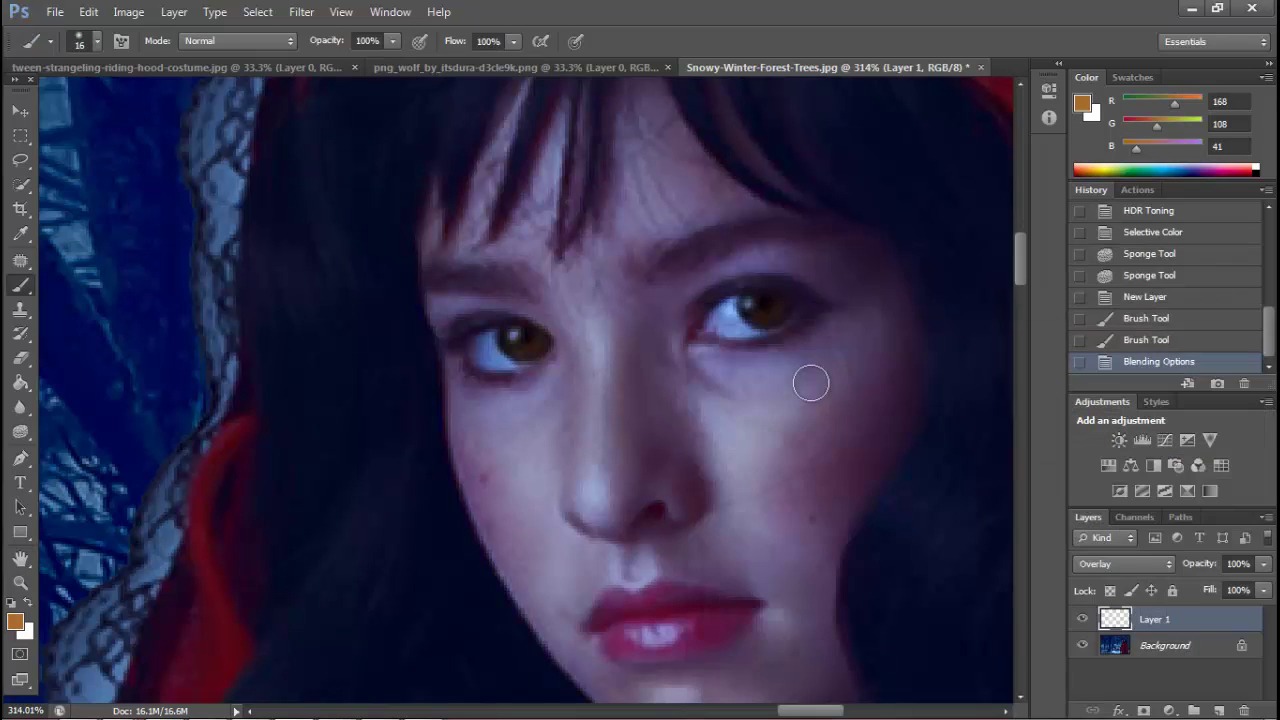
Lightly erase the eye tint with a size-14 eraser, then zoom in on the wolf's head
{"action": "left_click", "coordinate": [20, 357]}
{"action": "right_click", "coordinate": [778, 358]}
{"action": "key", "text": "Escape"}
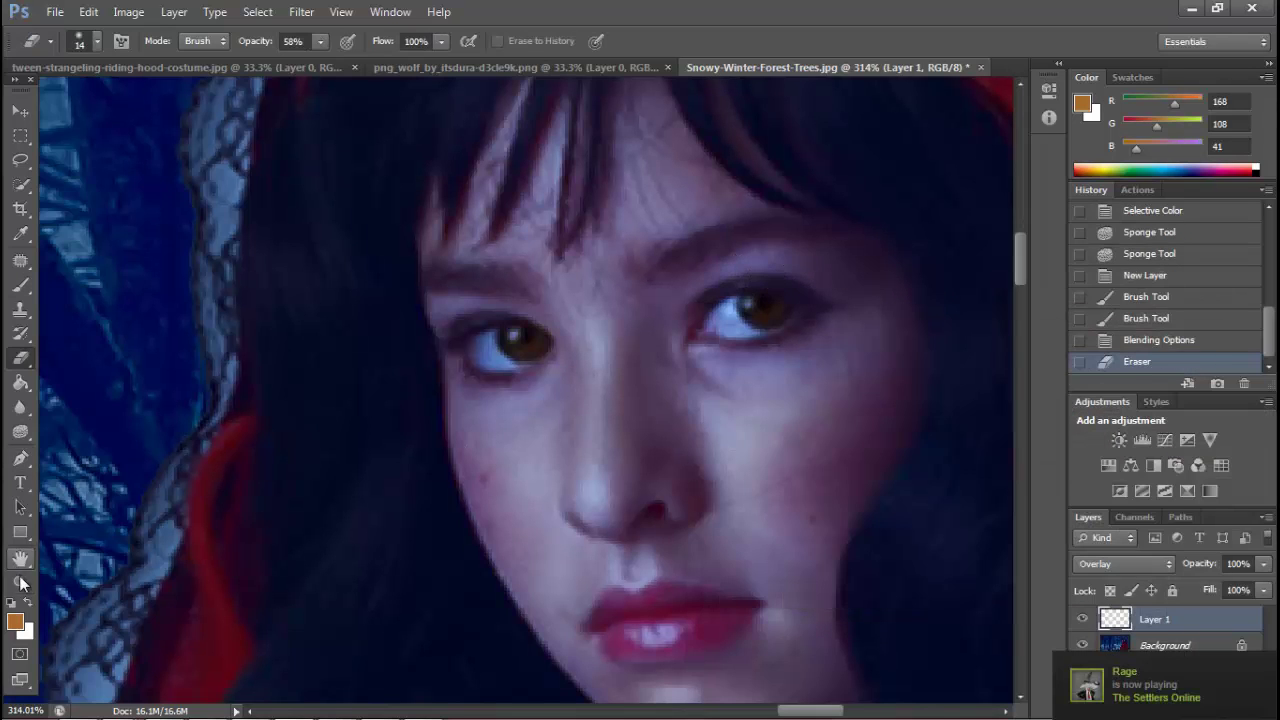
{"action": "left_click", "coordinate": [20, 580]}
{"action": "key", "text": "ctrl+0"}
{"action": "mouse_move", "coordinate": [276, 582]}
{"action": "left_mouse_down"}
{"action": "mouse_move", "coordinate": [371, 520]}
{"action": "mouse_move", "coordinate": [214, 503]}
{"action": "mouse_move", "coordinate": [414, 677]}
{"action": "left_mouse_up"}
Flatten the layers and desaturate the wolf's ear fur with the Sponge at 95–100% flow
{"action": "scroll", "coordinate": [517, 584], "scroll_direction": "left", "scroll_amount": 3}
{"action": "scroll", "coordinate": [194, 494], "scroll_direction": "down", "scroll_amount": 2}
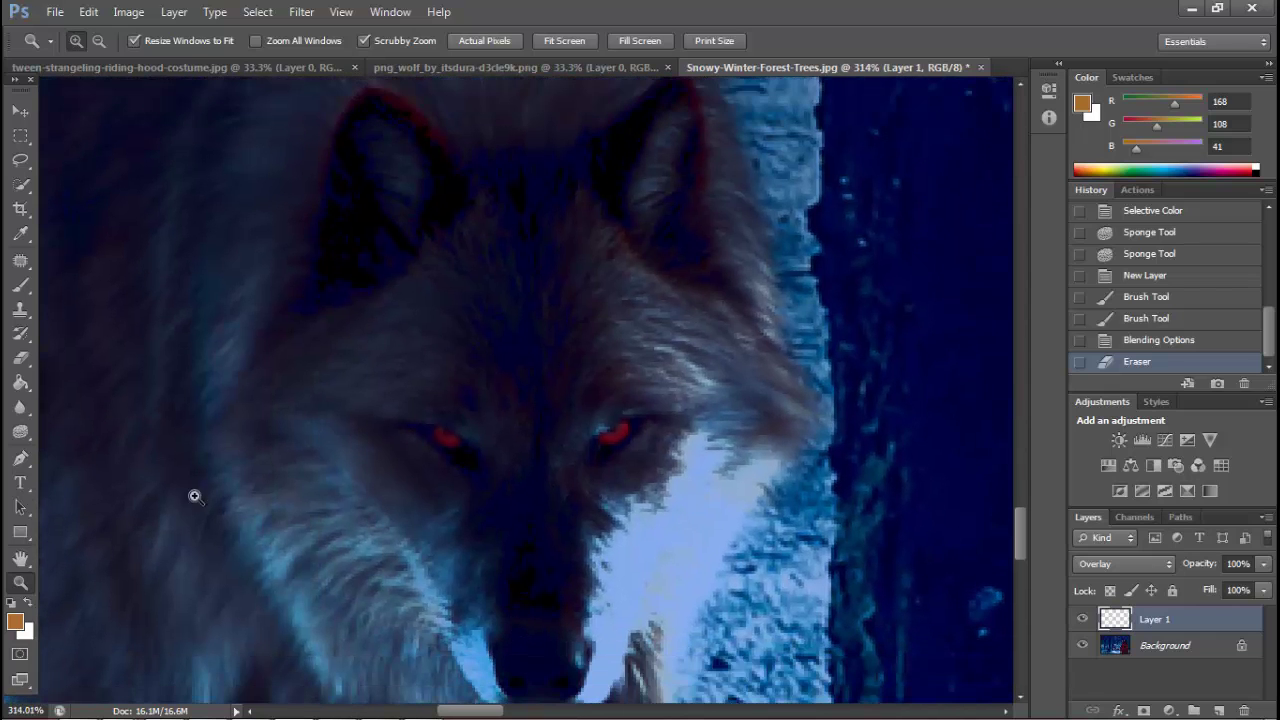
{"action": "key", "text": "o"}
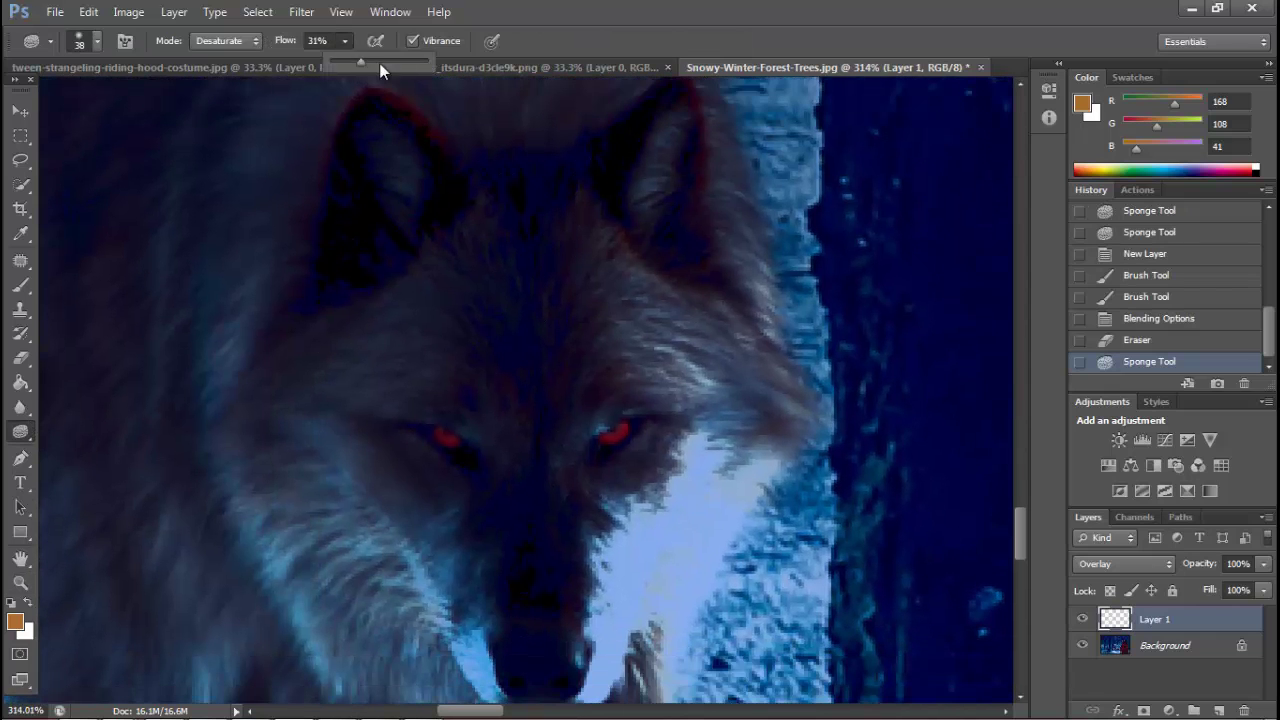
{"action": "left_click_drag", "start_coordinate": [380, 63], "coordinate": [423, 62]}
{"action": "left_click", "coordinate": [174, 12]}
{"action": "left_click", "coordinate": [233, 606]}
{"action": "left_click_drag", "start_coordinate": [355, 193], "coordinate": [370, 178]}
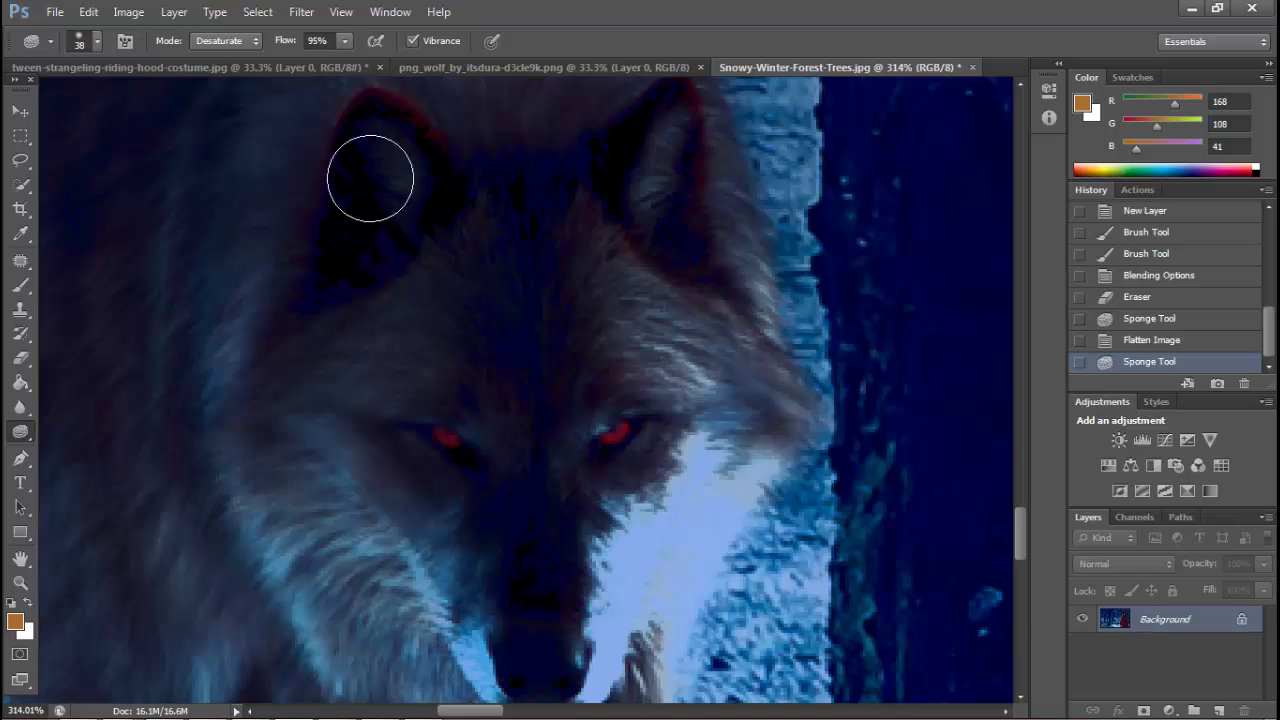
{"action": "left_click_drag", "start_coordinate": [344, 61], "coordinate": [360, 62]}
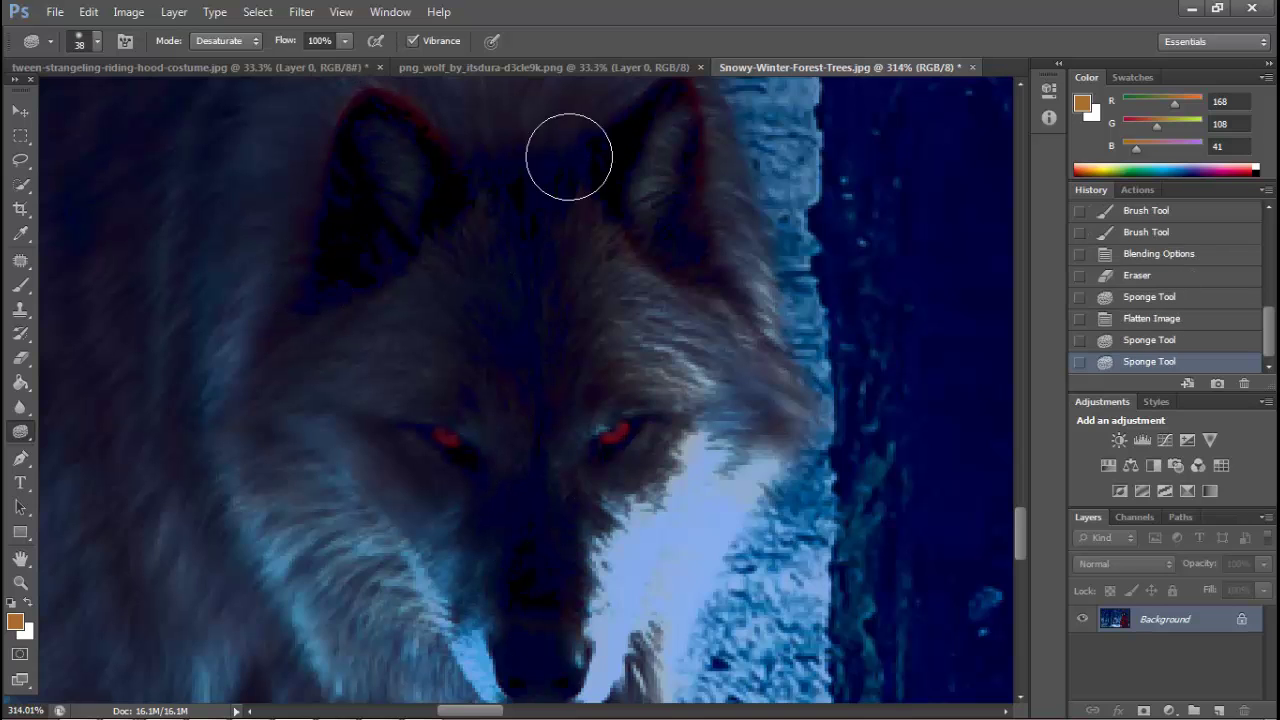
Set the brush to Color mode, try black strokes on the wolf's head, then undo them
{"action": "left_click", "coordinate": [16, 288]}
{"action": "left_click", "coordinate": [240, 41]}
{"action": "left_click", "coordinate": [215, 535]}
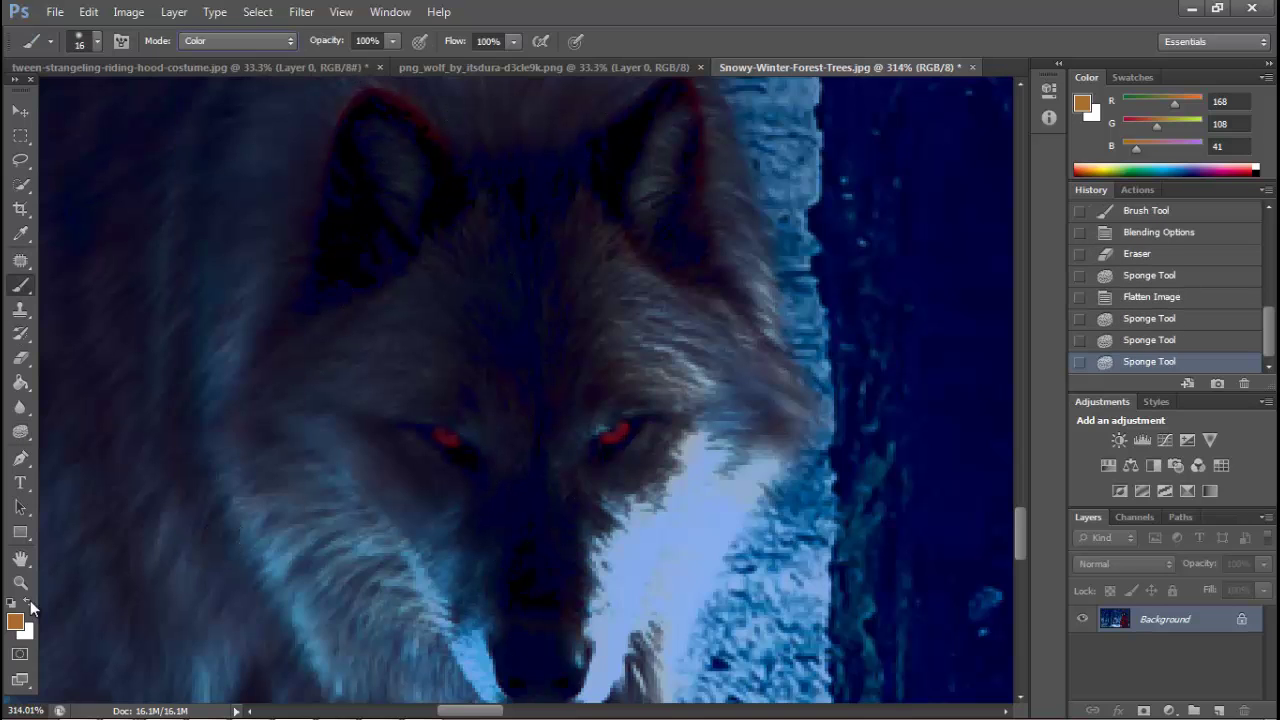
{"action": "left_click", "coordinate": [505, 567]}
{"action": "right_click", "coordinate": [505, 567]}
{"action": "left_click", "coordinate": [571, 229]}
{"action": "key", "text": "ctrl+alt+z"}
{"action": "key", "text": "ctrl+alt+z"}
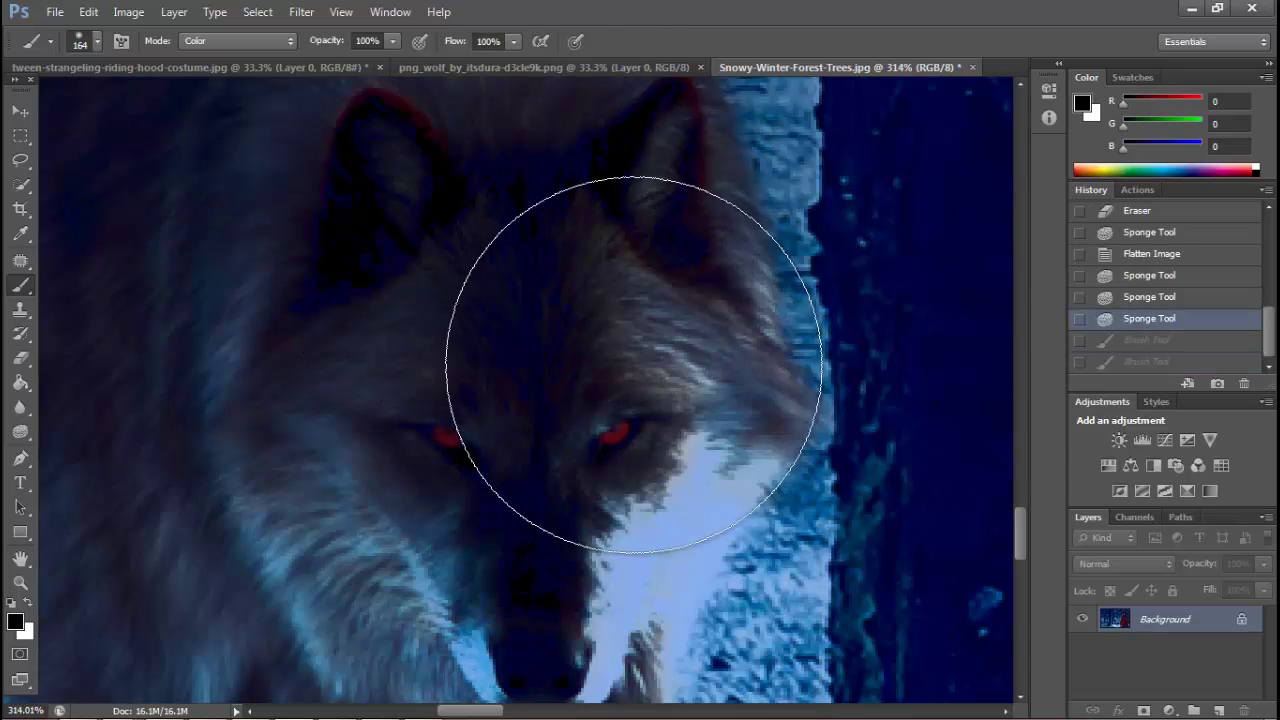
Drain colour from the wolf's head with Color-mode brush strokes at sizes 100 and 49
{"action": "right_click", "coordinate": [634, 364]}
{"action": "type", "text": "100"}
{"action": "key", "text": "Return"}
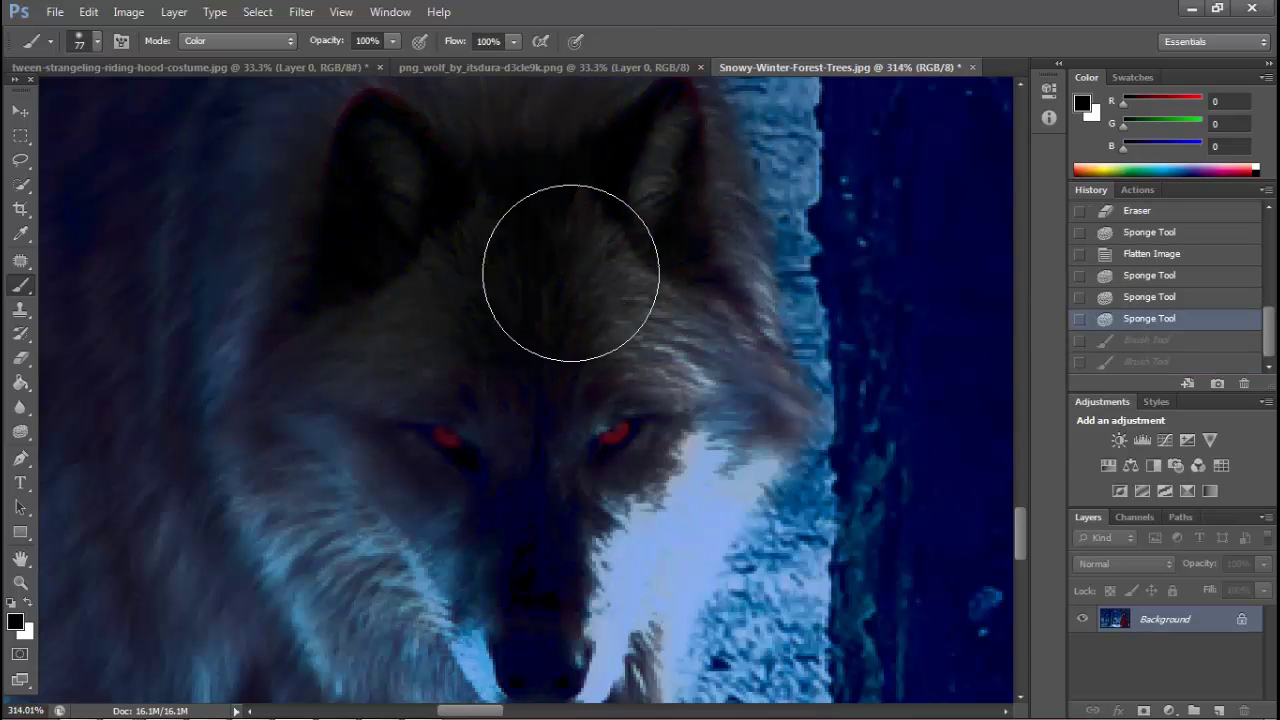
{"action": "left_click", "coordinate": [571, 272]}
{"action": "left_click", "coordinate": [534, 429]}
{"action": "right_click", "coordinate": [557, 474]}
{"action": "type", "text": "49"}
{"action": "key", "text": "Return"}
{"action": "left_click", "coordinate": [557, 419]}
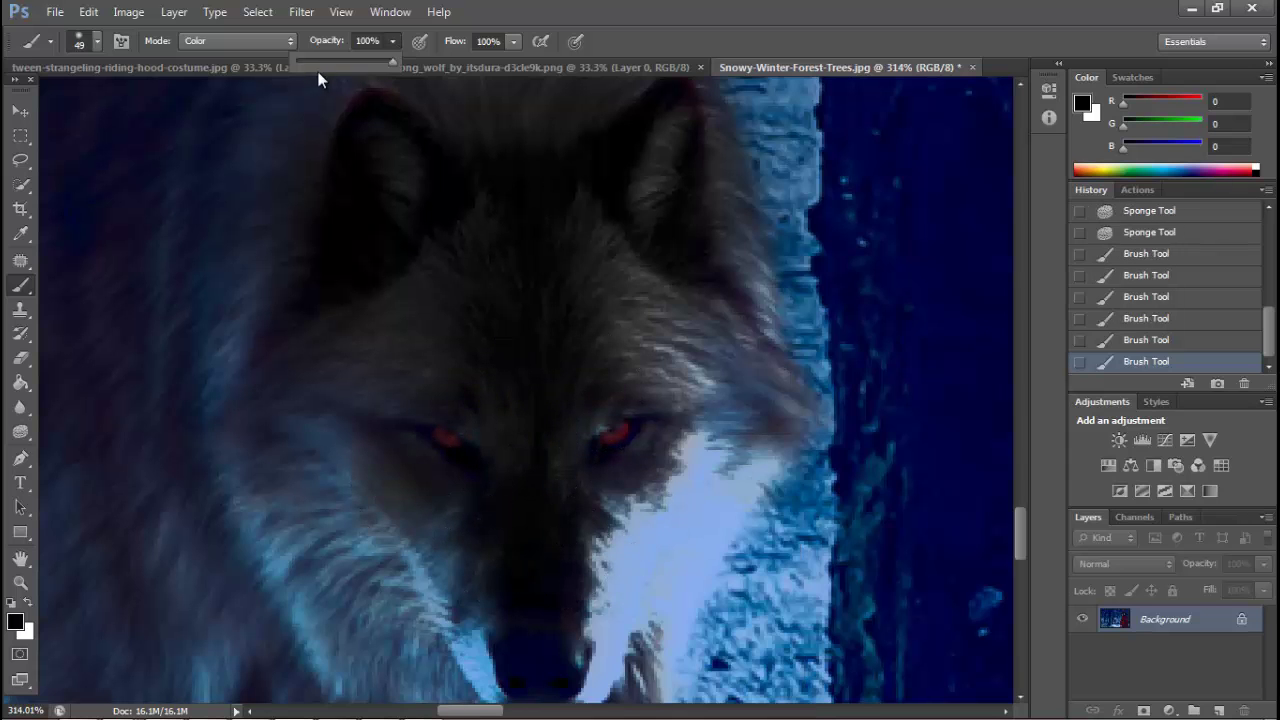
Fit the image on screen and apply a Color Lookup preset grade
{"action": "key", "text": "z"}
{"action": "right_click", "coordinate": [446, 448]}
{"action": "left_click", "coordinate": [475, 450]}
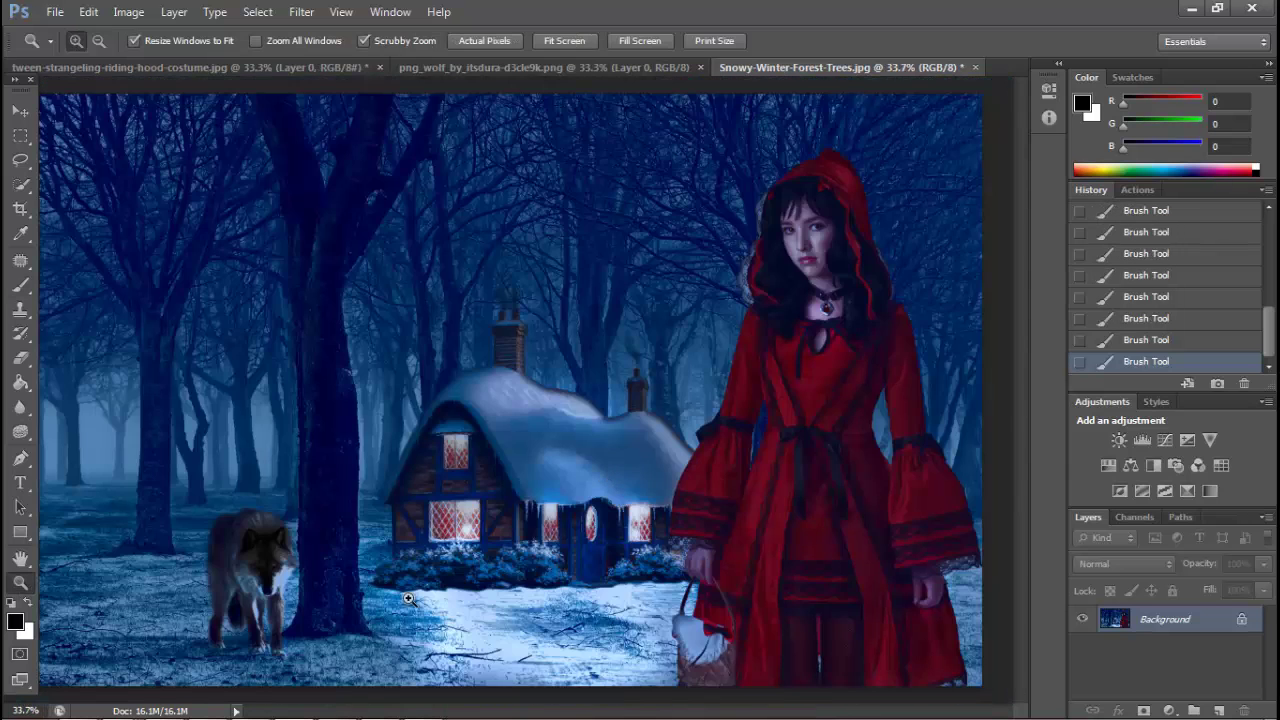
{"action": "left_click_drag", "start_coordinate": [222, 562], "coordinate": [243, 559]}
{"action": "key", "text": "ctrl+0"}
{"action": "left_click", "coordinate": [128, 11]}
{"action": "left_click", "coordinate": [430, 271]}
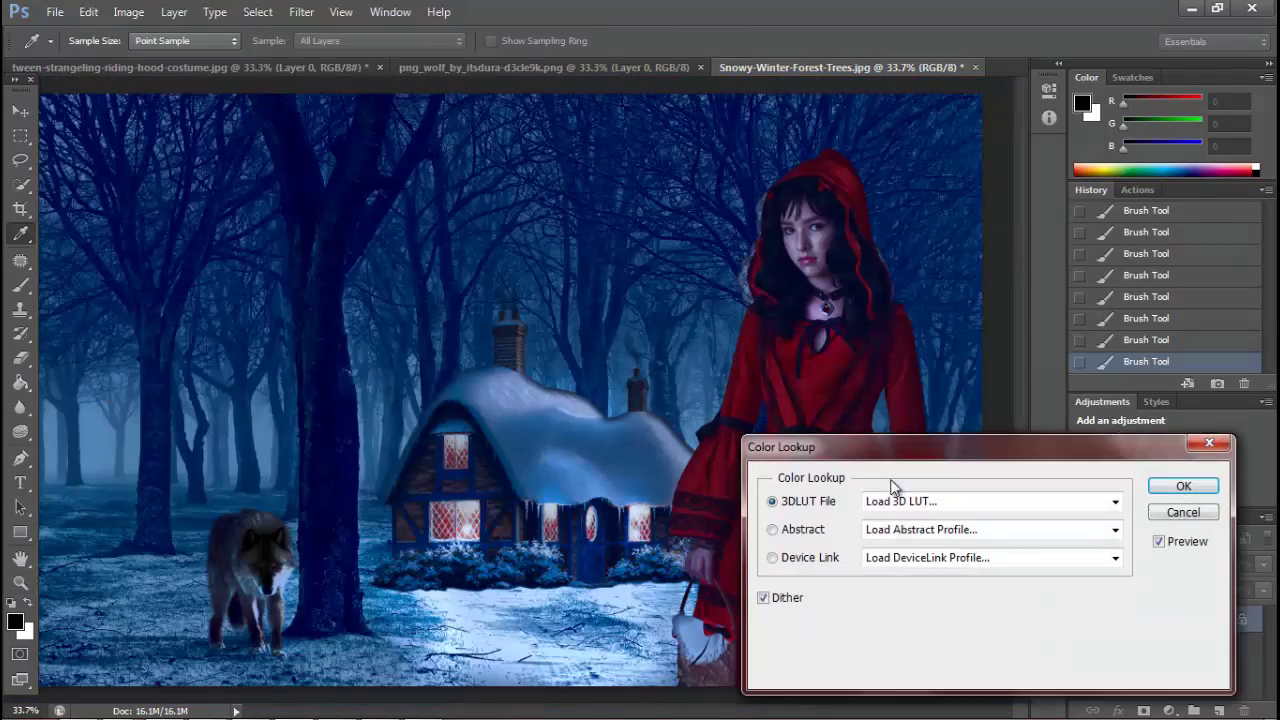
{"action": "left_click", "coordinate": [900, 500]}
{"action": "key", "text": "Return"}
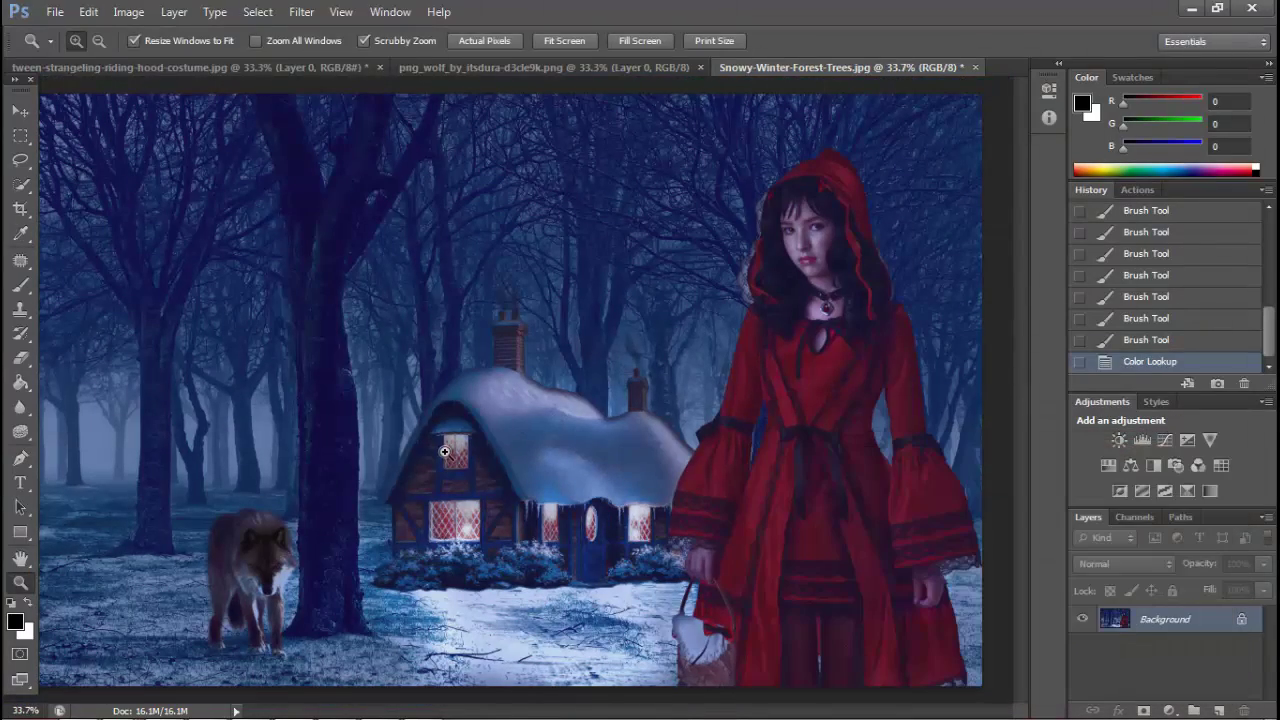
{"action": "left_click", "coordinate": [350, 686]}
Browse the Originals folder and New folder (15) under PICTURES for overlay images
{"action": "left_click", "coordinate": [157, 185]}
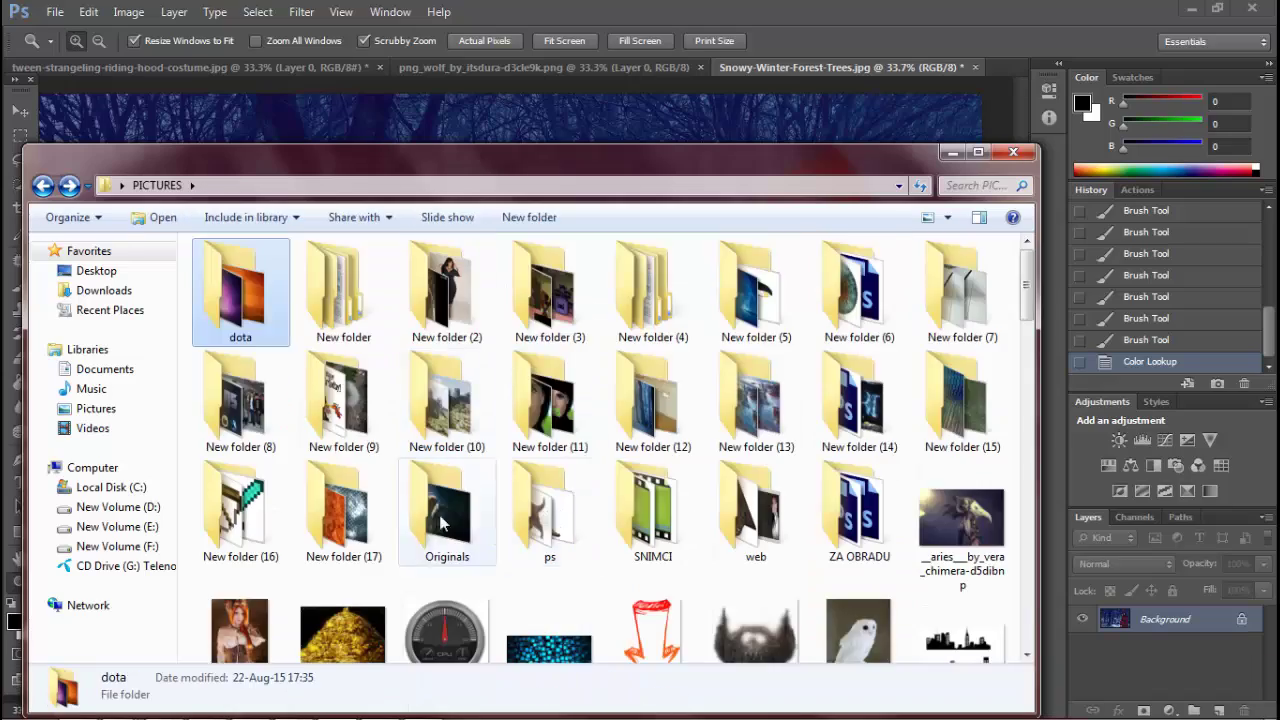
{"action": "double_click", "coordinate": [448, 510]}
{"action": "key", "text": "BackSpace"}
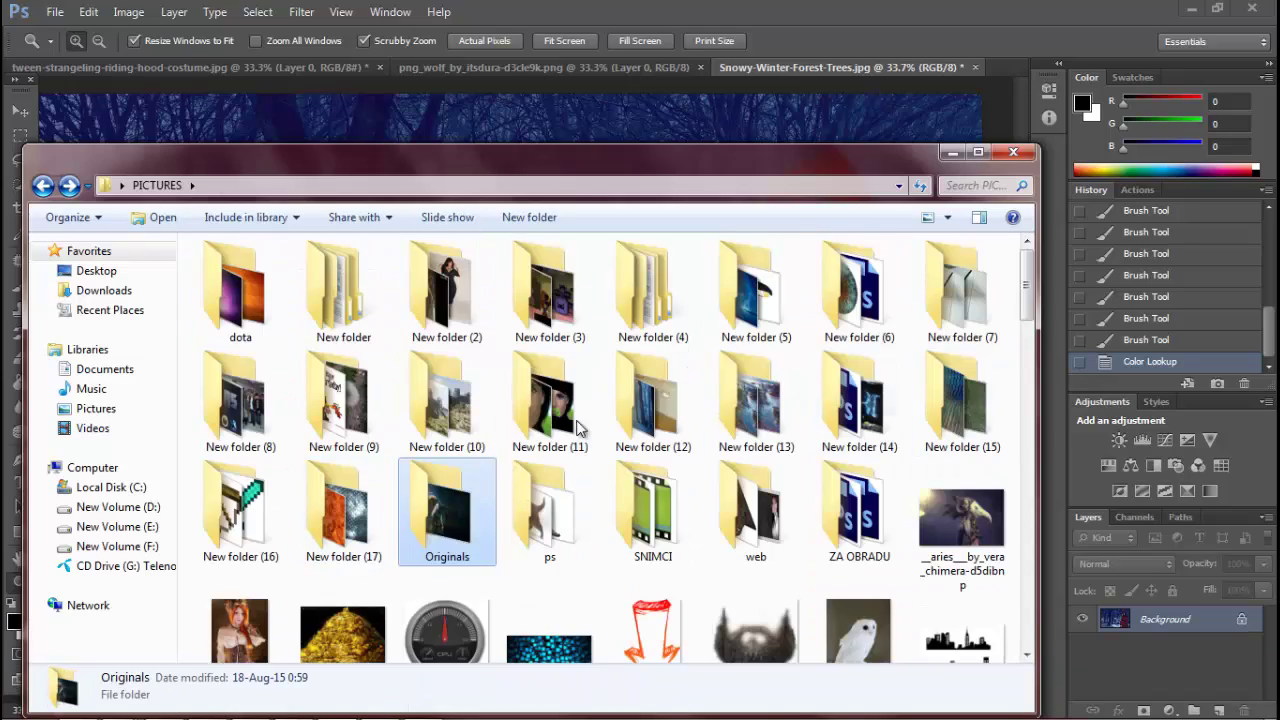
{"action": "double_click", "coordinate": [962, 400]}
{"action": "scroll", "coordinate": [706, 484], "scroll_direction": "down", "scroll_amount": 3}
{"action": "scroll", "coordinate": [706, 484], "scroll_direction": "down", "scroll_amount": 3}
{"action": "scroll", "coordinate": [706, 484], "scroll_direction": "down", "scroll_amount": 3}
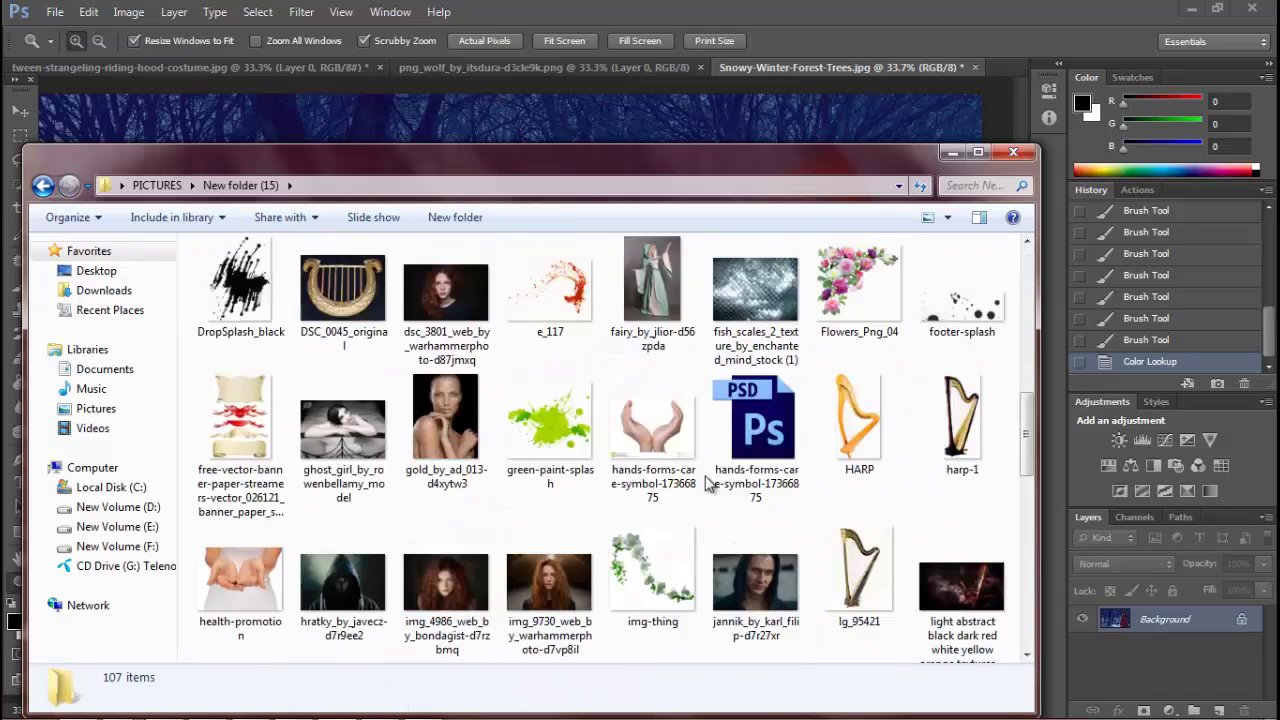
{"action": "scroll", "coordinate": [706, 484], "scroll_direction": "down", "scroll_amount": 3}
{"action": "key", "text": "BackSpace"}
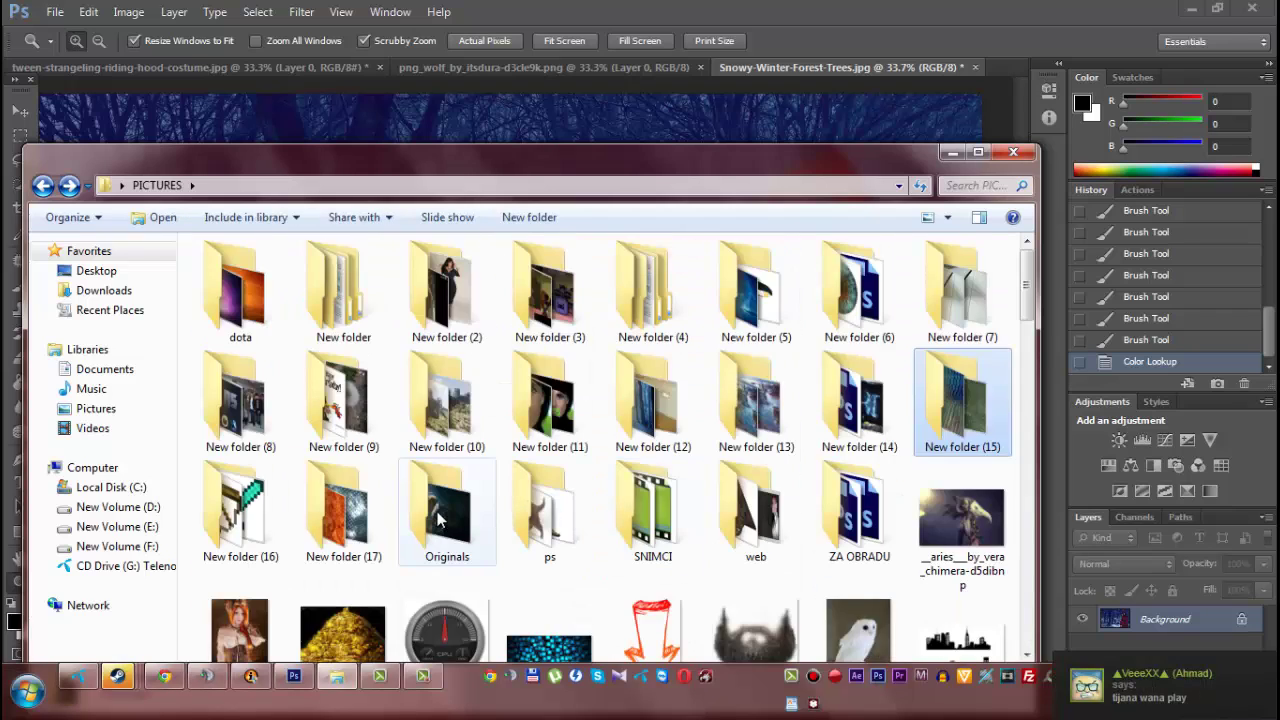
Look through New folder (14), (10) and (11), ending in (11) with rain11
{"action": "double_click", "coordinate": [859, 400]}
{"action": "scroll", "coordinate": [670, 453], "scroll_direction": "down", "scroll_amount": 5}
{"action": "scroll", "coordinate": [670, 453], "scroll_direction": "down", "scroll_amount": 3}
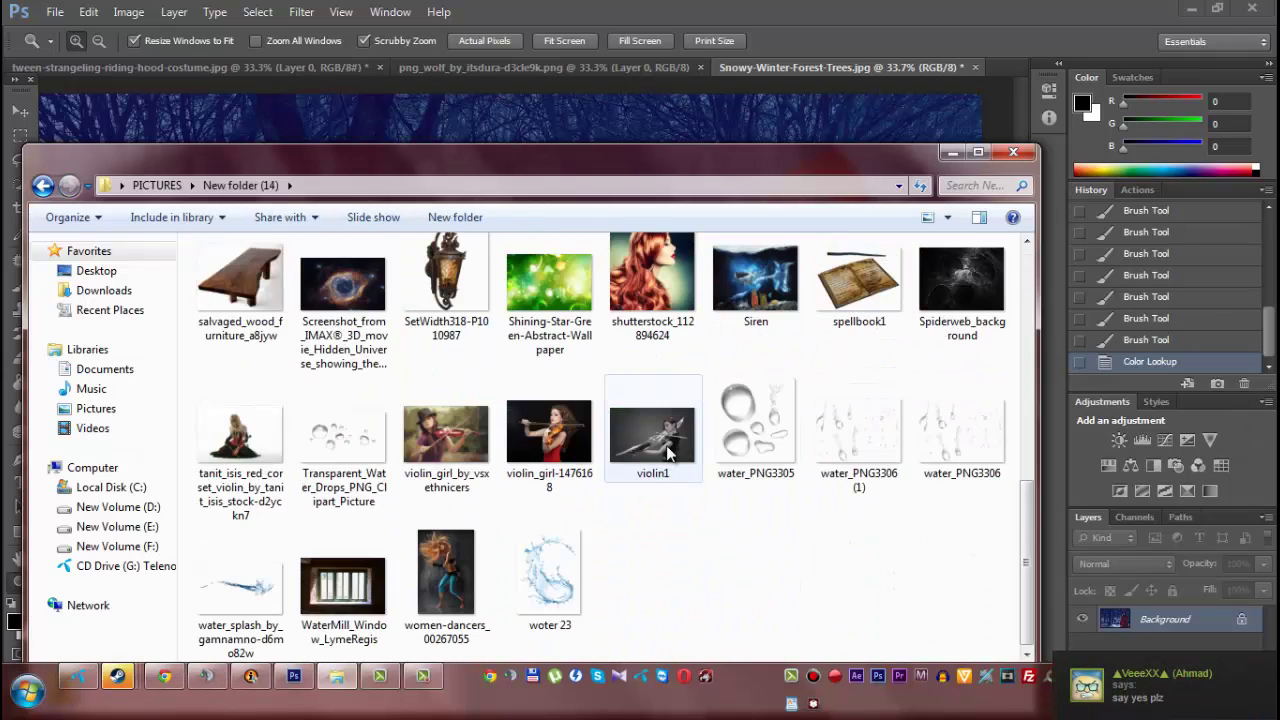
{"action": "key", "text": "BackSpace"}
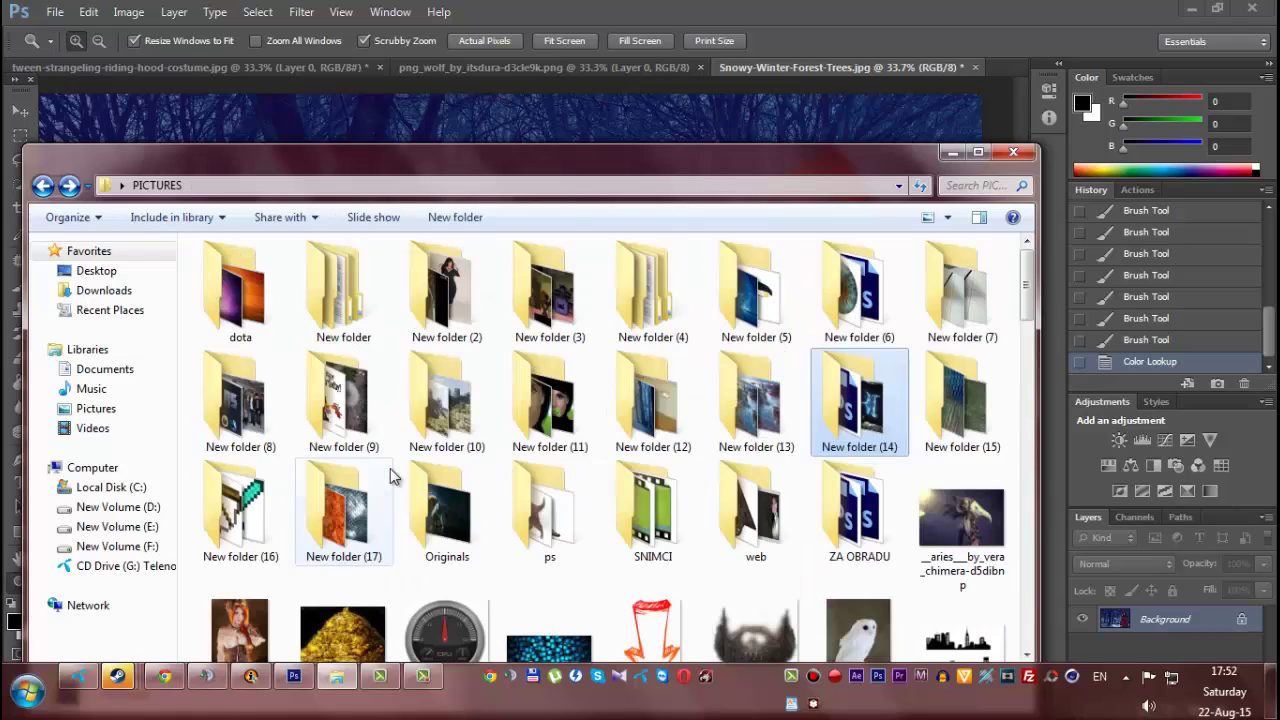
{"action": "double_click", "coordinate": [447, 400]}
{"action": "scroll", "coordinate": [531, 460], "scroll_direction": "down", "scroll_amount": 3}
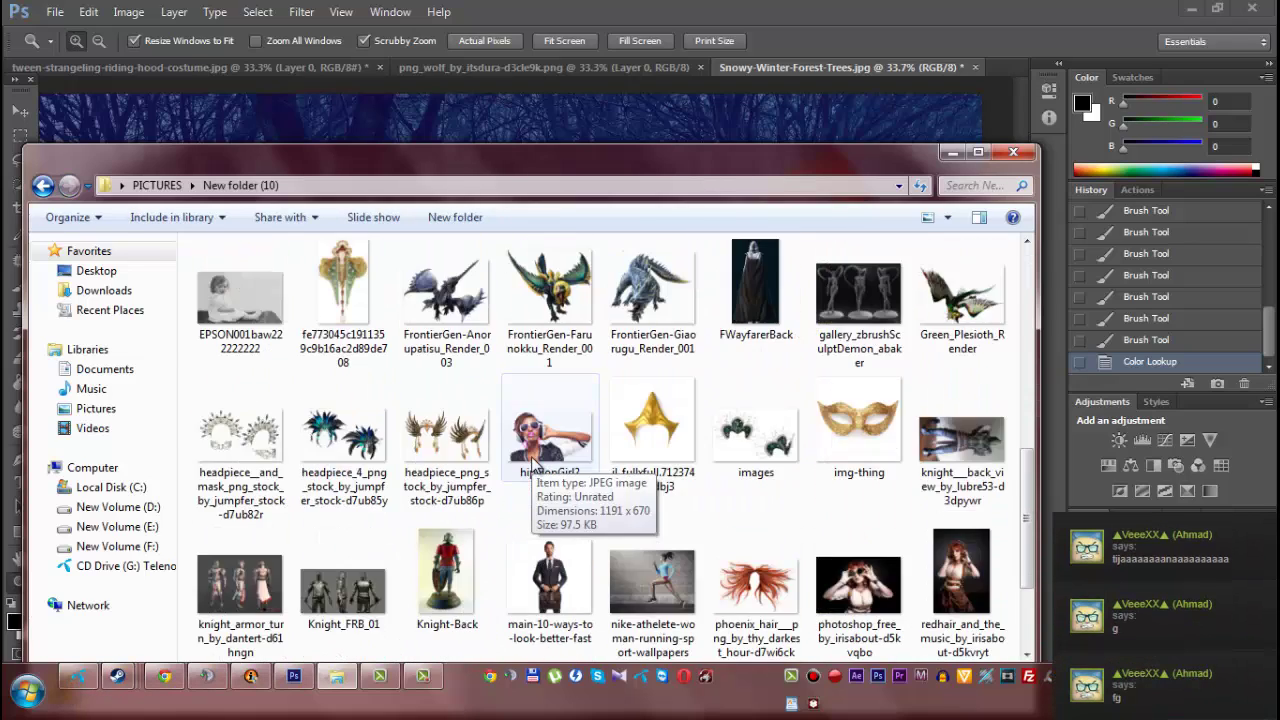
{"action": "scroll", "coordinate": [531, 460], "scroll_direction": "down", "scroll_amount": 2}
{"action": "scroll", "coordinate": [531, 456], "scroll_direction": "up", "scroll_amount": 5}
{"action": "key", "text": "BackSpace"}
{"action": "double_click", "coordinate": [550, 400]}
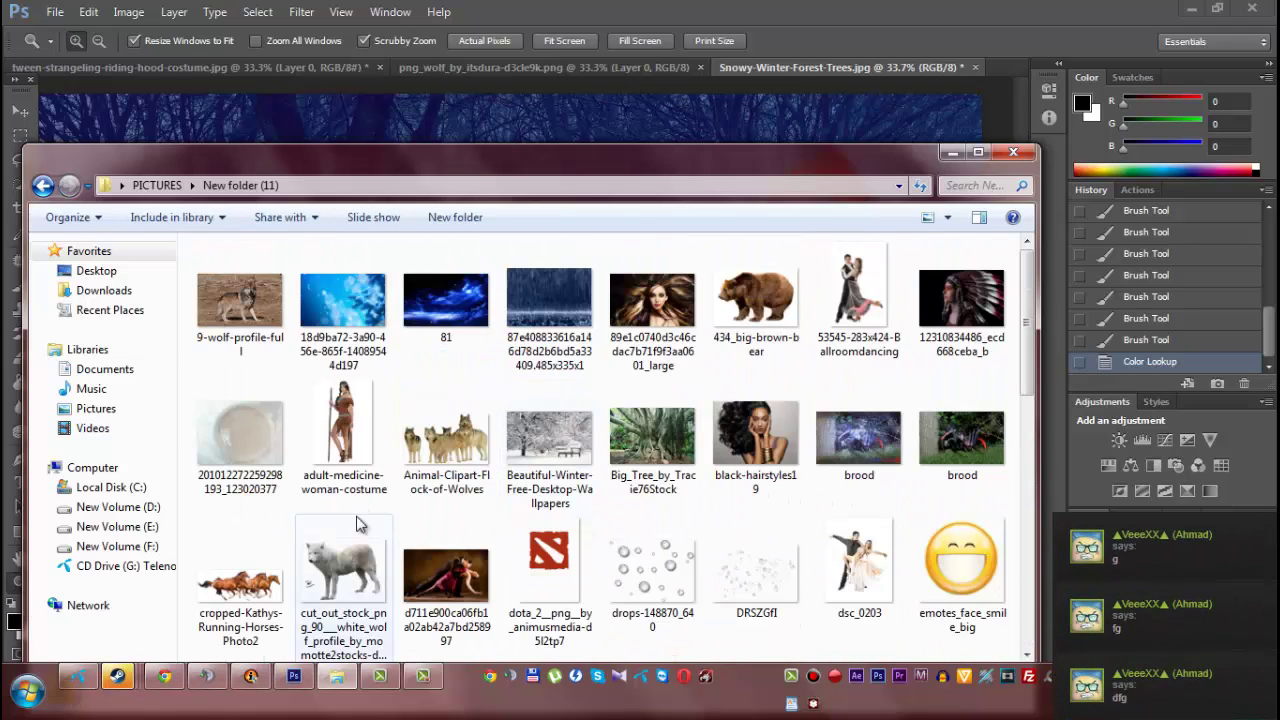
{"action": "scroll", "coordinate": [360, 524], "scroll_direction": "down", "scroll_amount": 2}
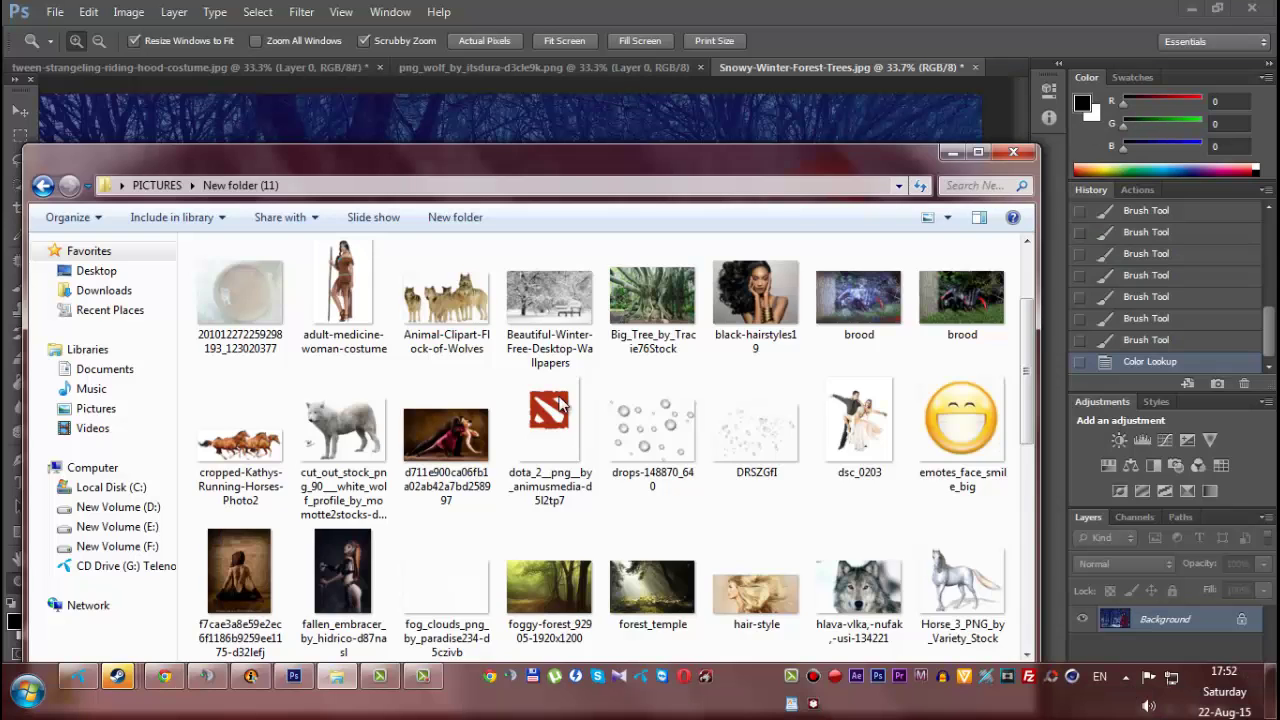
{"action": "scroll", "coordinate": [640, 420], "scroll_direction": "down", "scroll_amount": 3}
Drag rain11 into the document and stretch it to cover the whole canvas
{"action": "scroll", "coordinate": [640, 420], "scroll_direction": "down", "scroll_amount": 4}
{"action": "mouse_move", "coordinate": [652, 325]}
{"action": "left_mouse_down"}
{"action": "mouse_move", "coordinate": [700, 176]}
{"action": "mouse_move", "coordinate": [443, 477]}
{"action": "left_mouse_up"}
{"action": "left_click_drag", "start_coordinate": [777, 193], "coordinate": [982, 94]}
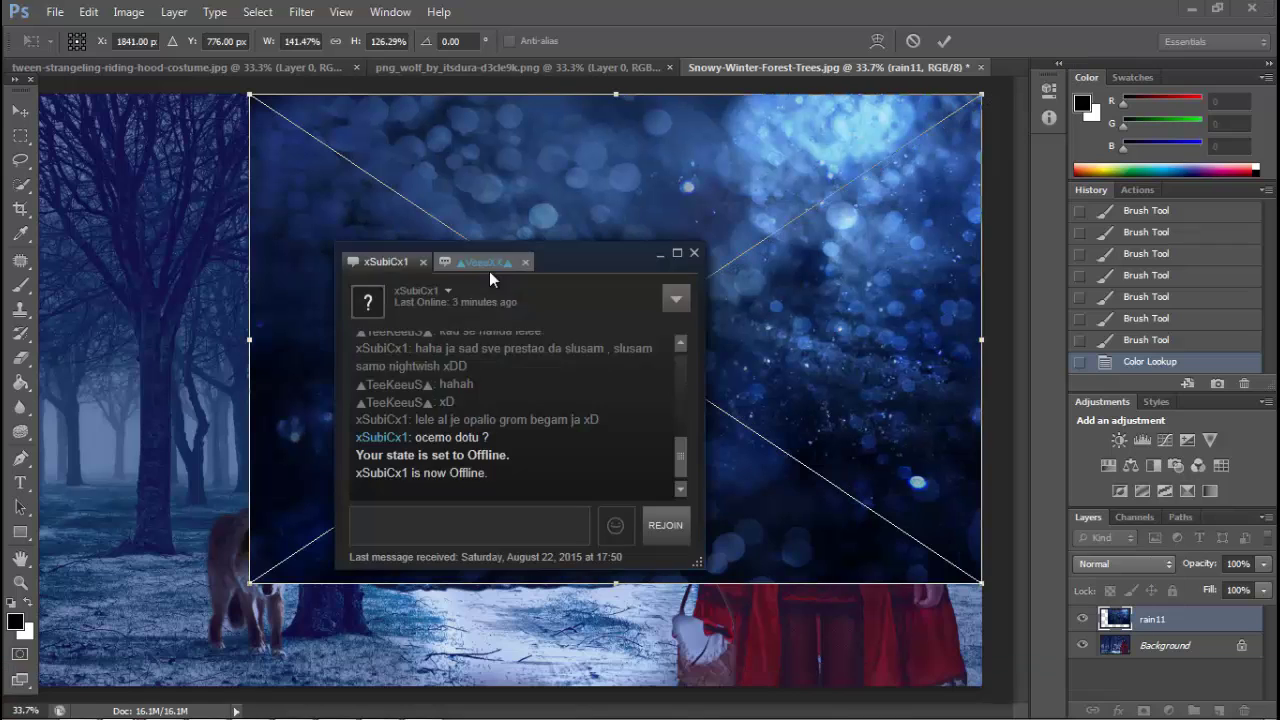
{"action": "left_click_drag", "start_coordinate": [250, 585], "coordinate": [40, 665]}
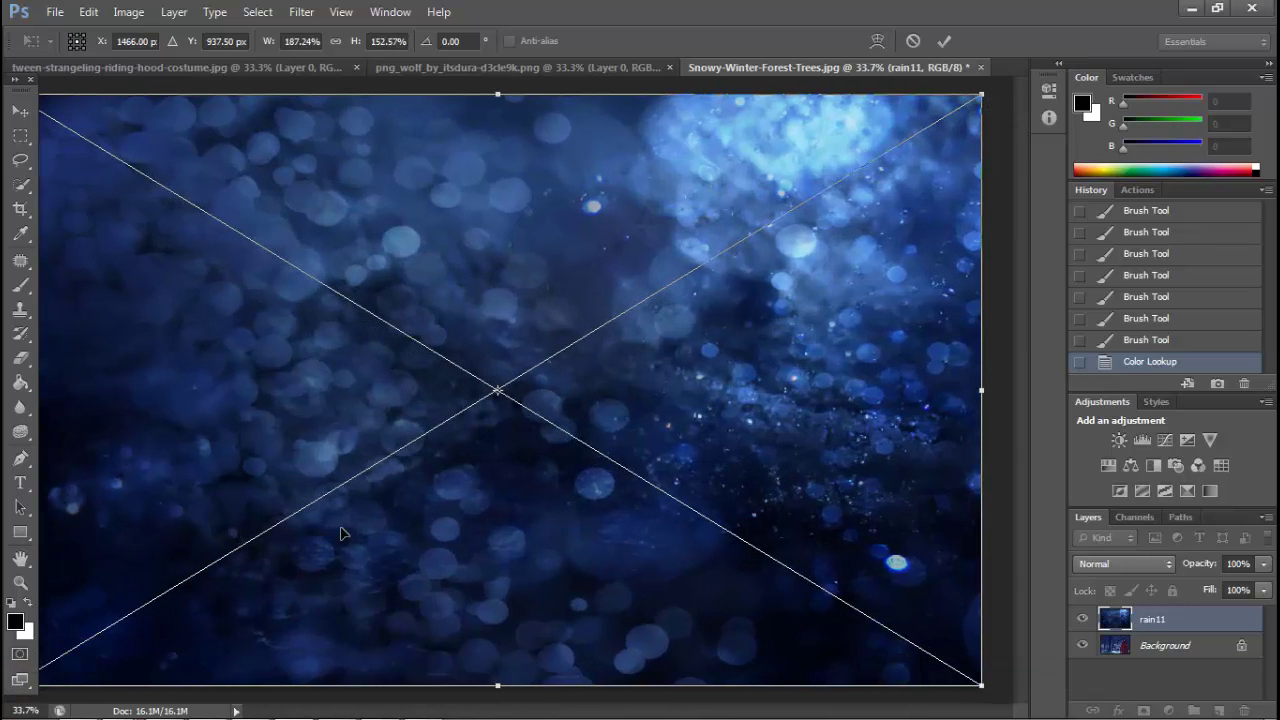
{"action": "key", "text": "Return"}
{"action": "key", "text": "z"}
Blend the rain layer in Soft Light mode after trying Lighten and neighbouring modes
{"action": "left_click", "coordinate": [174, 12]}
{"action": "left_click", "coordinate": [420, 113]}
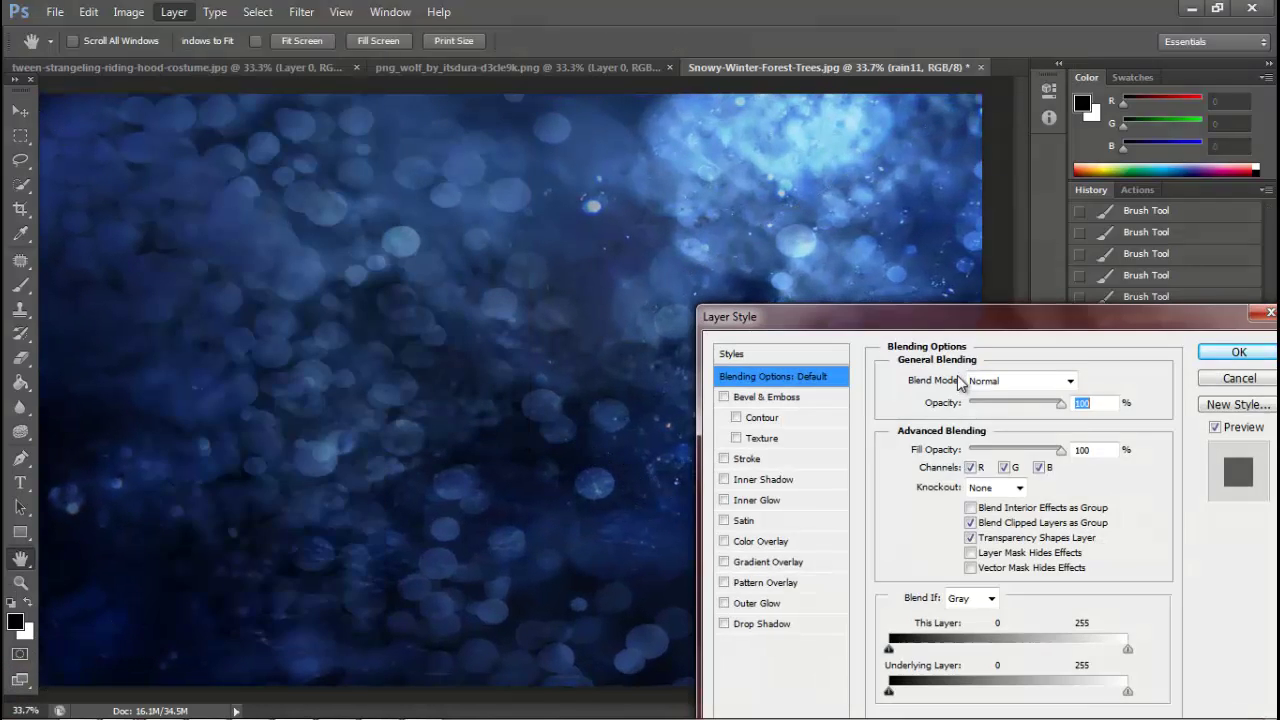
{"action": "left_click", "coordinate": [1015, 380]}
{"action": "left_click", "coordinate": [1005, 157]}
{"action": "key", "text": "Down"}
{"action": "key", "text": "Down"}
{"action": "key", "text": "Down"}
{"action": "key", "text": "Down"}
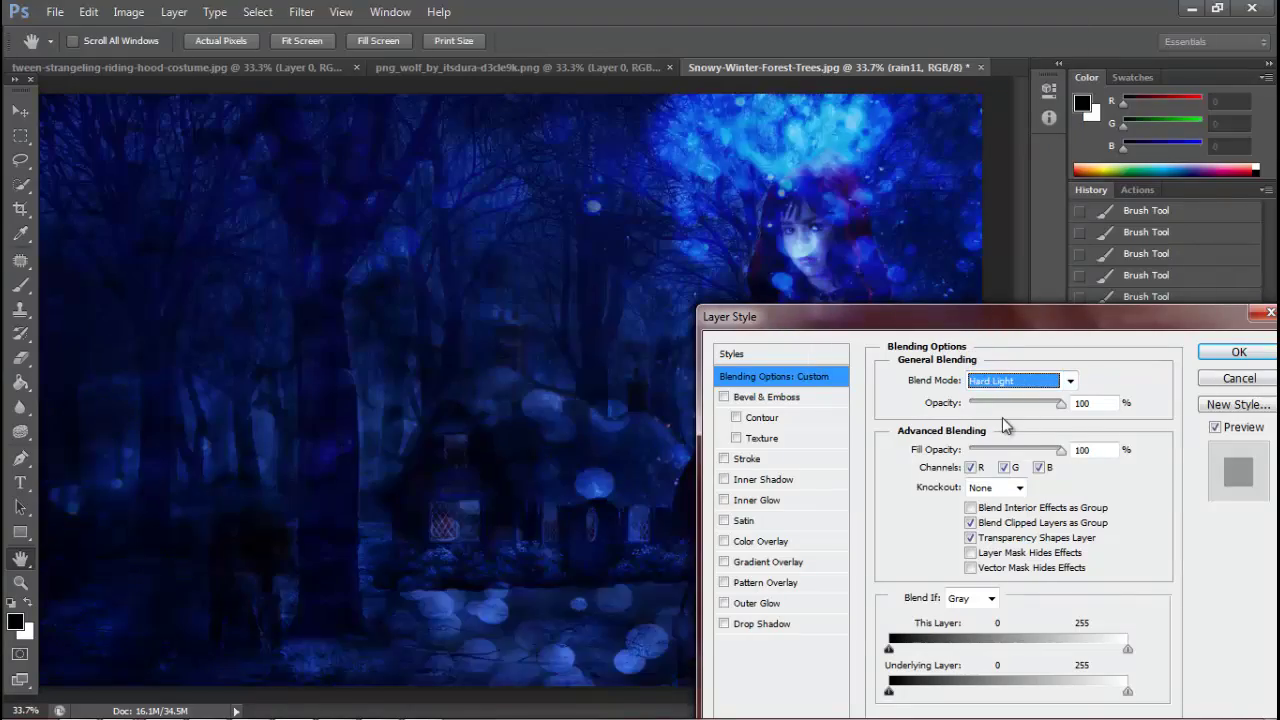
{"action": "key", "text": "Down"}
{"action": "key", "text": "Down"}
{"action": "key", "text": "Down"}
{"action": "key", "text": "Up"}
{"action": "key", "text": "Up"}
{"action": "key", "text": "Down"}
{"action": "key", "text": "Down"}
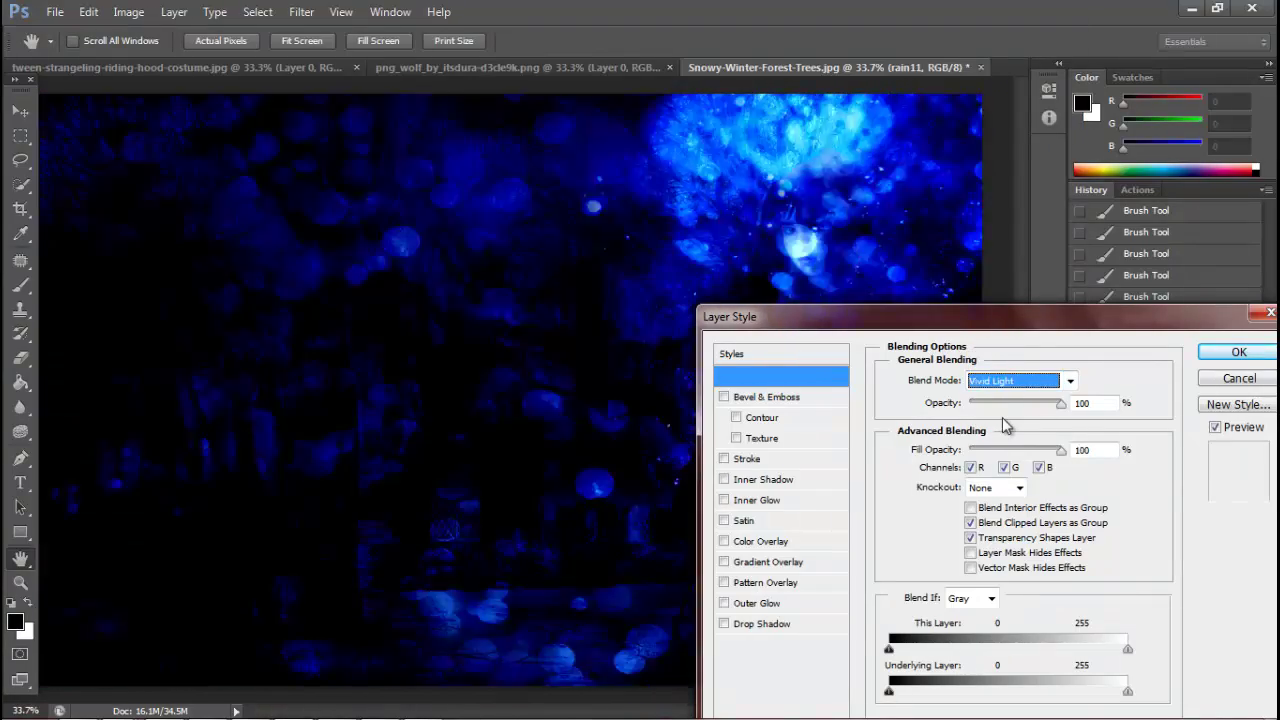
{"action": "key", "text": "Up"}
{"action": "key", "text": "Return"}
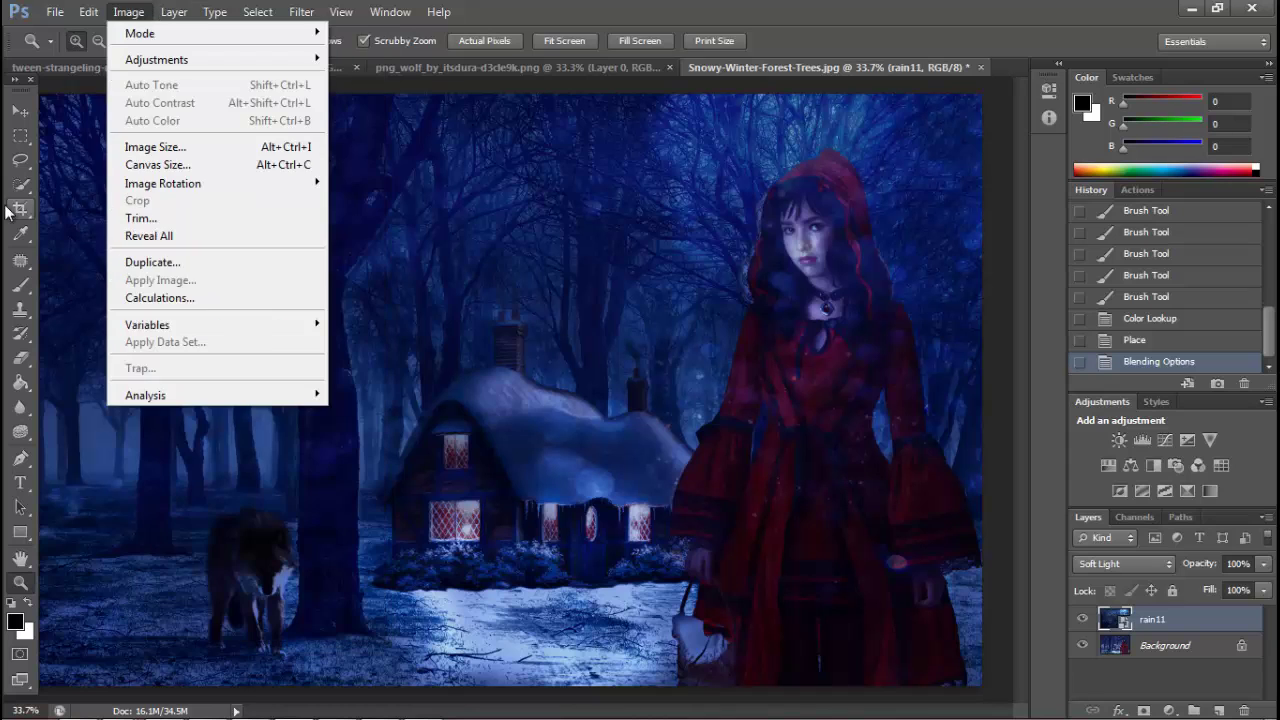
Convert the rain layer to black and white
{"action": "left_click", "coordinate": [128, 11]}
{"action": "left_click", "coordinate": [400, 191]}
{"action": "key", "text": "Return"}
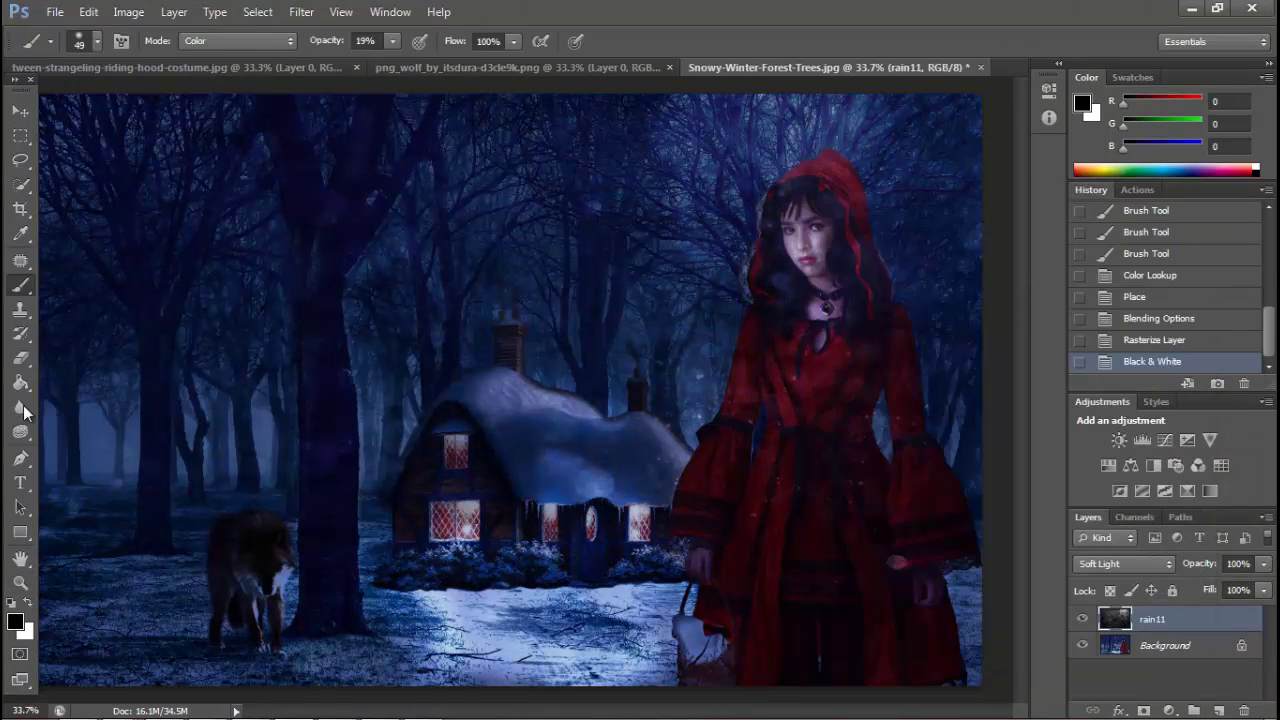
Erase the rain off the wolf, the girl's face, hair and dress, and the cottage windows
{"action": "key", "text": "e"}
{"action": "right_click", "coordinate": [310, 470]}
{"action": "left_click", "coordinate": [291, 521]}
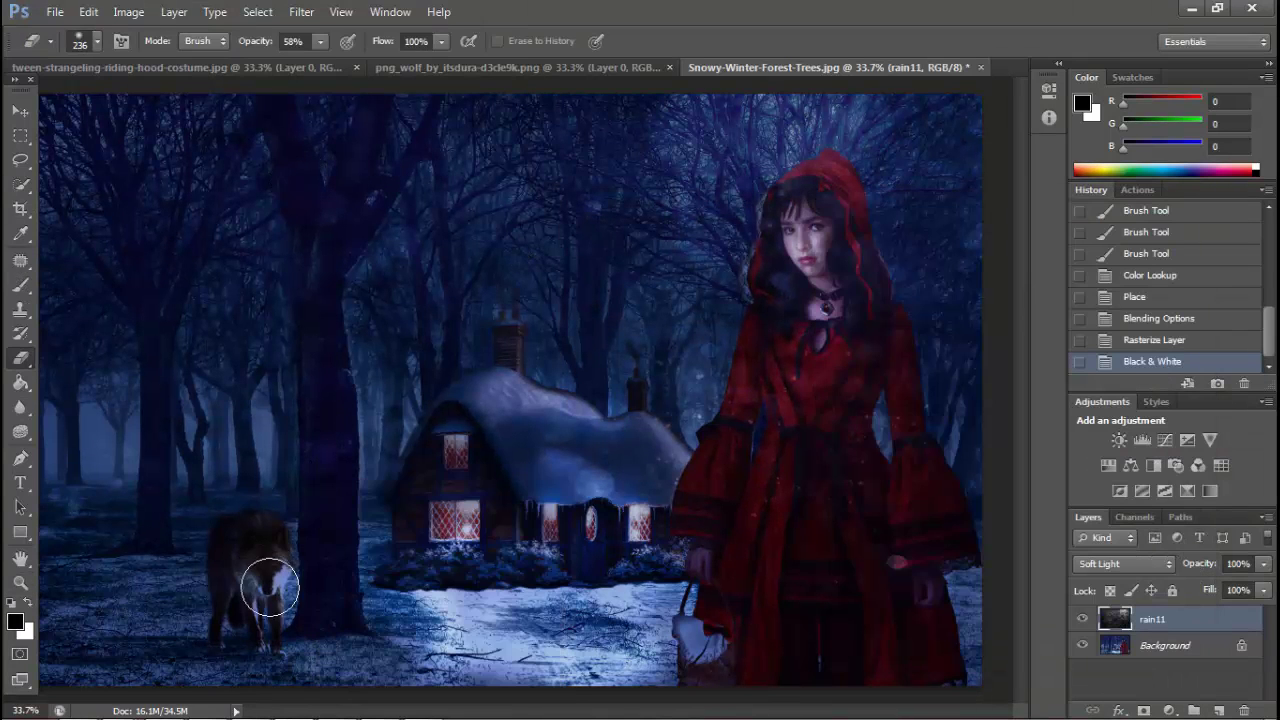
{"action": "left_click", "coordinate": [268, 592]}
{"action": "left_click_drag", "start_coordinate": [819, 205], "coordinate": [794, 284]}
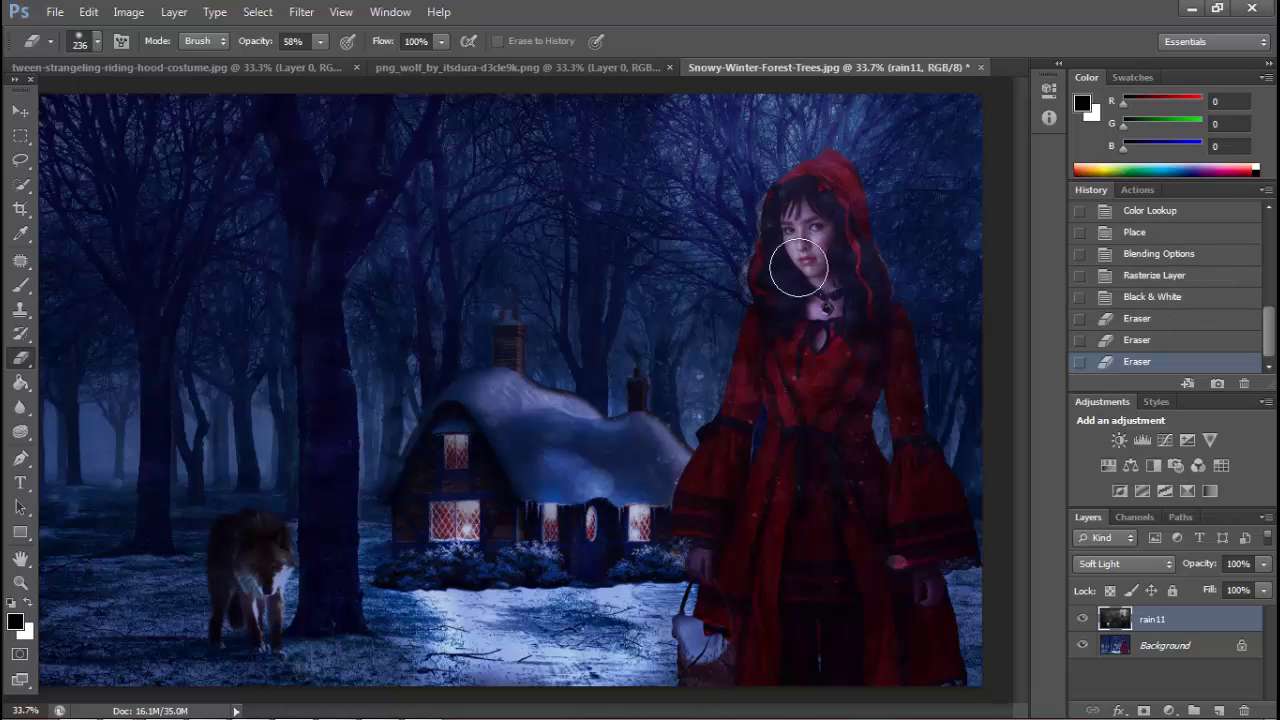
{"action": "left_click", "coordinate": [799, 266]}
{"action": "left_click", "coordinate": [814, 206]}
{"action": "right_click", "coordinate": [880, 452]}
{"action": "left_click", "coordinate": [780, 440]}
{"action": "left_click_drag", "start_coordinate": [780, 450], "coordinate": [800, 630]}
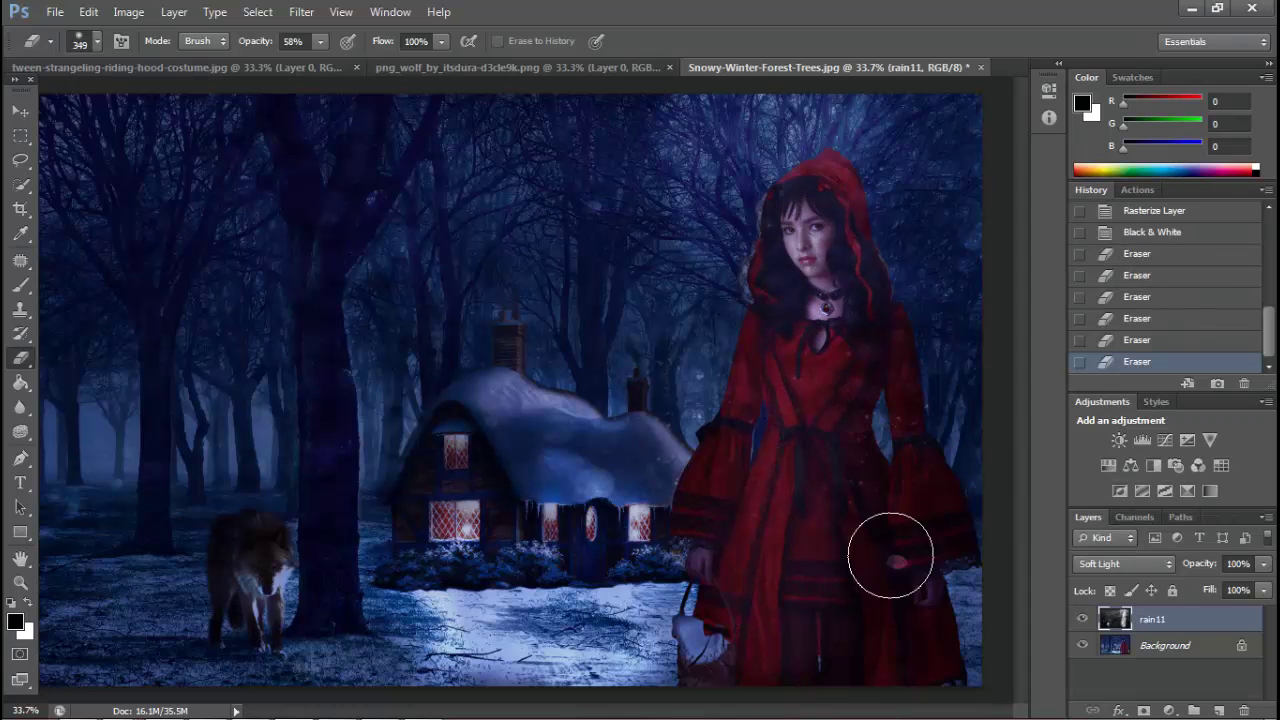
{"action": "left_click_drag", "start_coordinate": [640, 432], "coordinate": [614, 540]}
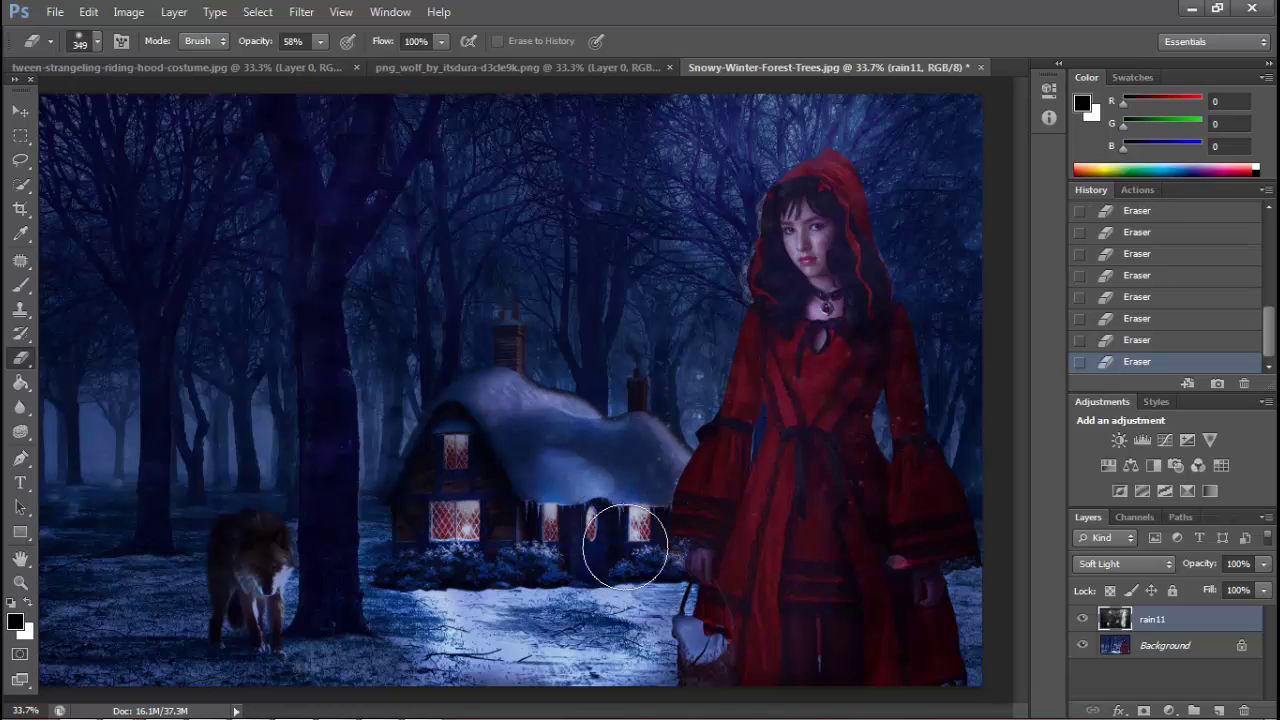
Flatten the image into a single layer
{"action": "left_click", "coordinate": [174, 12]}
{"action": "left_click", "coordinate": [250, 606]}
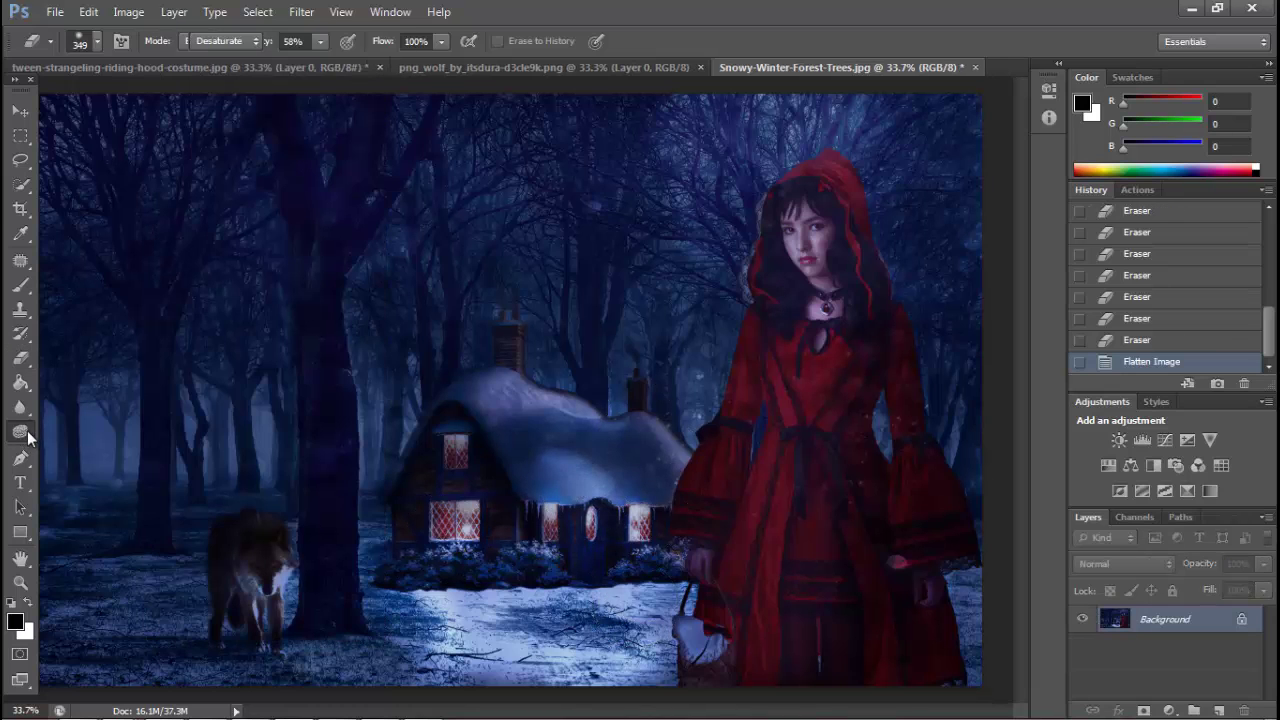
{"action": "left_click", "coordinate": [20, 432]}
Dodge the four glowing cottage windows brighter, then zoom in on the cottage
{"action": "left_click", "coordinate": [455, 518]}
{"action": "left_click", "coordinate": [458, 452]}
{"action": "left_click", "coordinate": [549, 522]}
{"action": "left_click", "coordinate": [634, 522]}
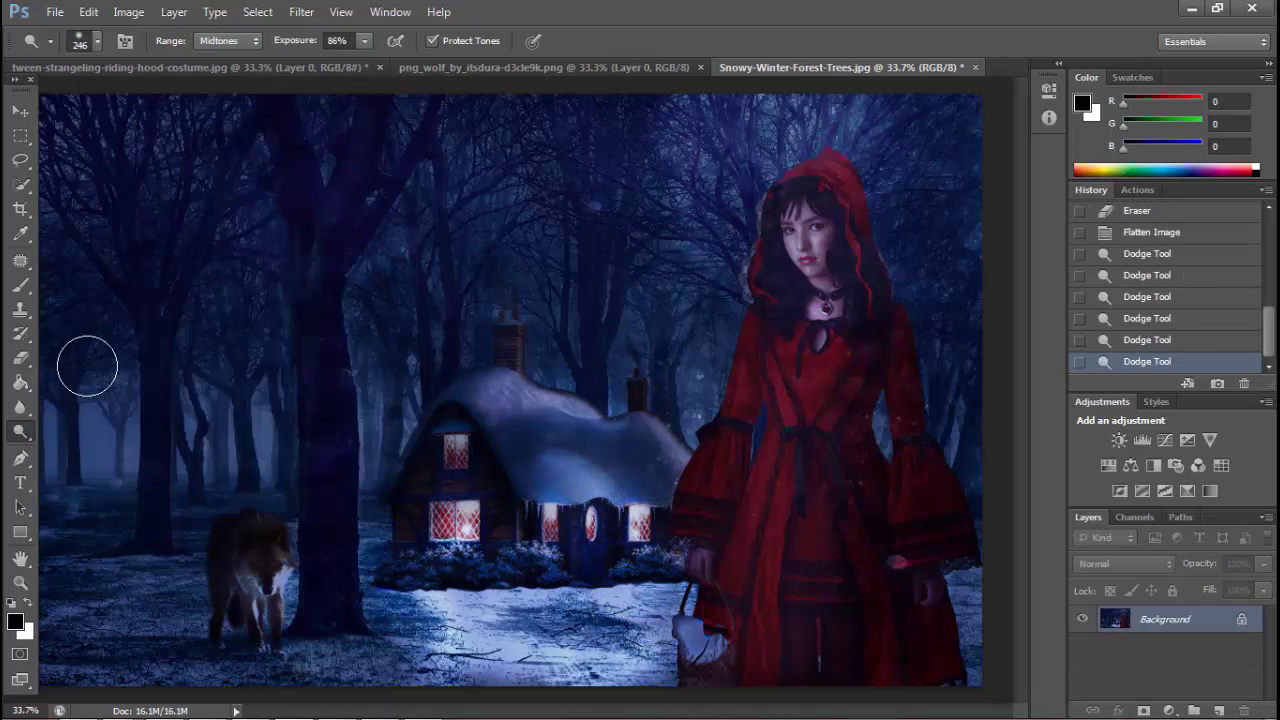
{"action": "key", "text": "z"}
{"action": "left_click_drag", "start_coordinate": [460, 538], "coordinate": [560, 538]}
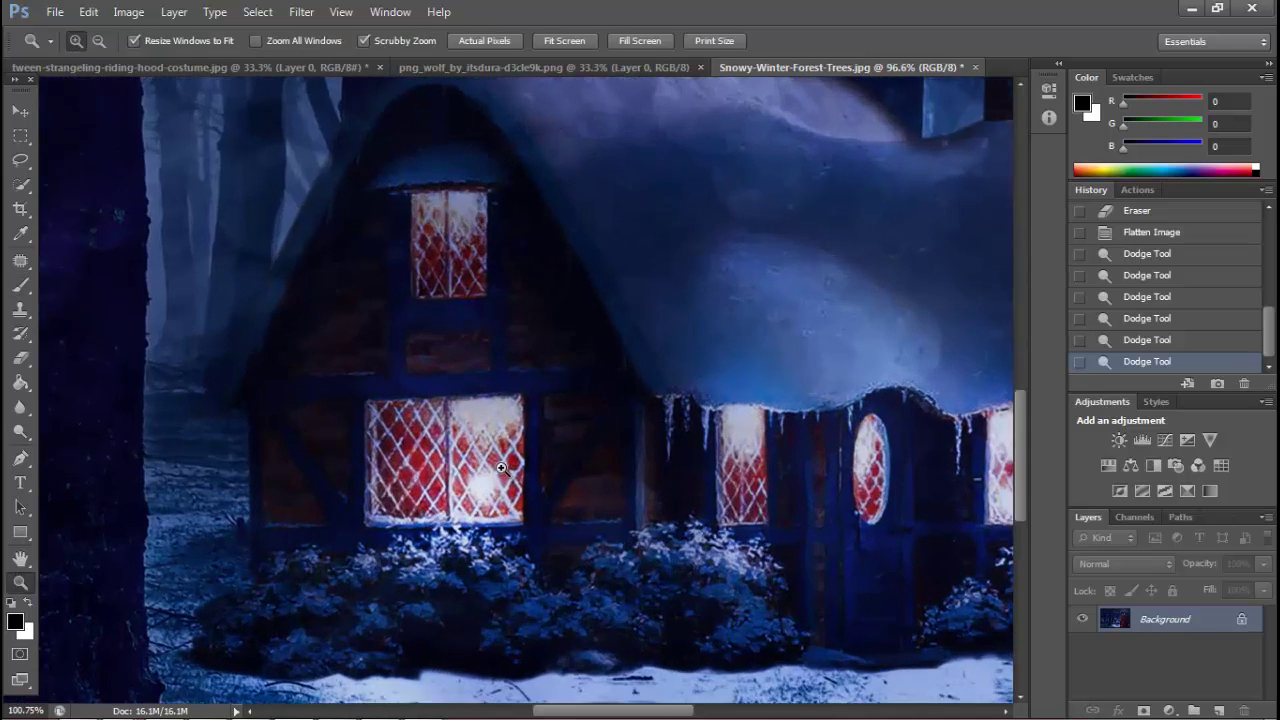
Tint the cottage window panes with a warm olive-yellow brush colour
{"action": "left_click", "coordinate": [20, 286]}
{"action": "left_click", "coordinate": [1106, 170]}
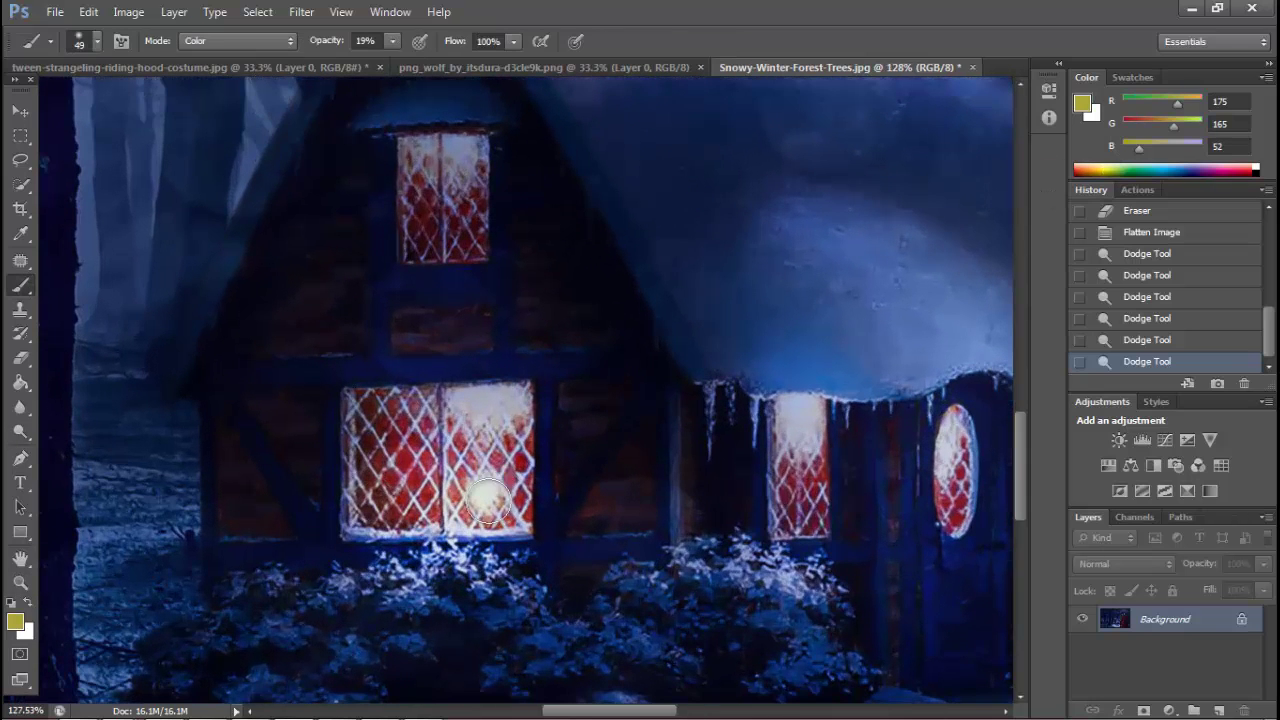
{"action": "left_click_drag", "start_coordinate": [419, 513], "coordinate": [391, 491]}
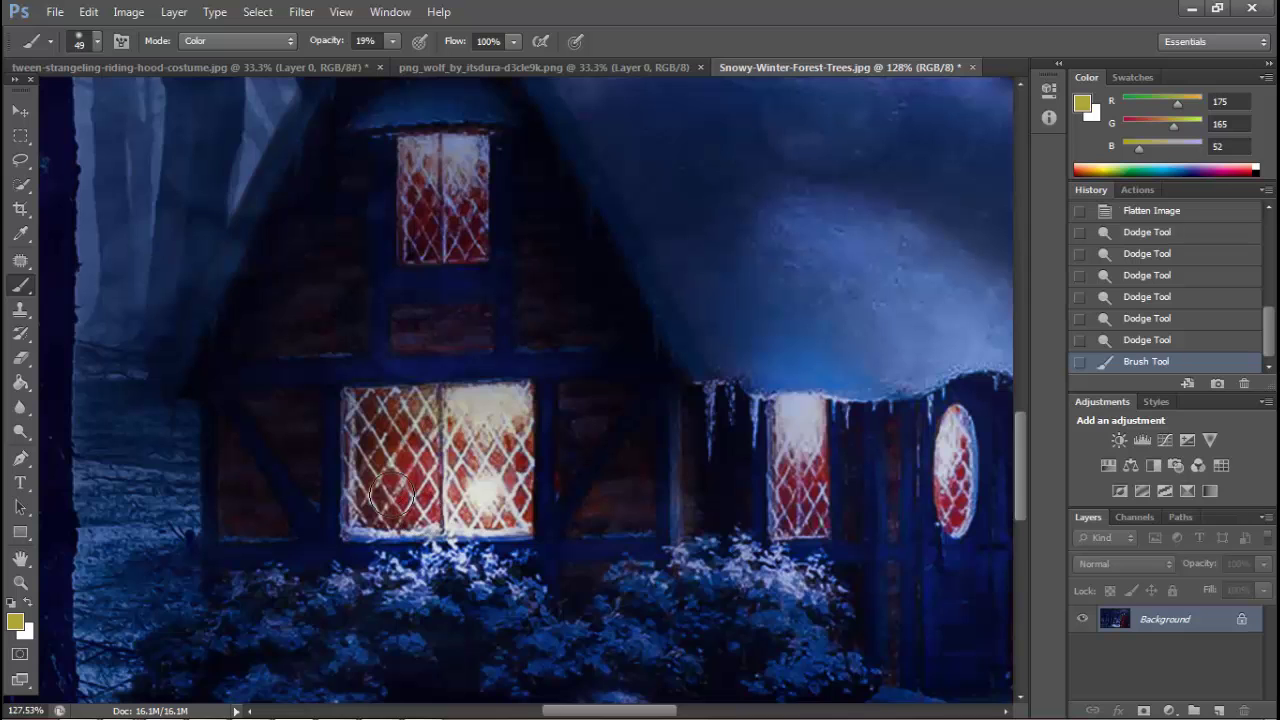
{"action": "left_click_drag", "start_coordinate": [412, 150], "coordinate": [424, 172]}
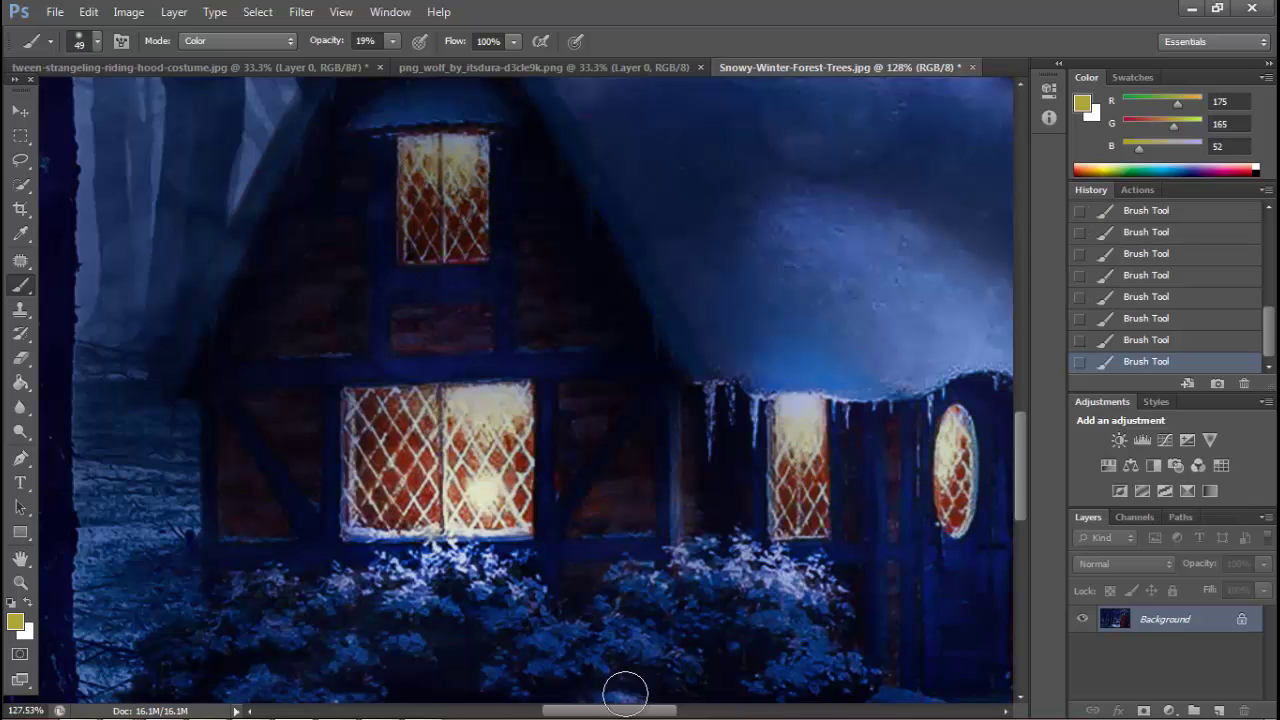
{"action": "scroll", "coordinate": [697, 471], "scroll_direction": "right", "scroll_amount": 5}
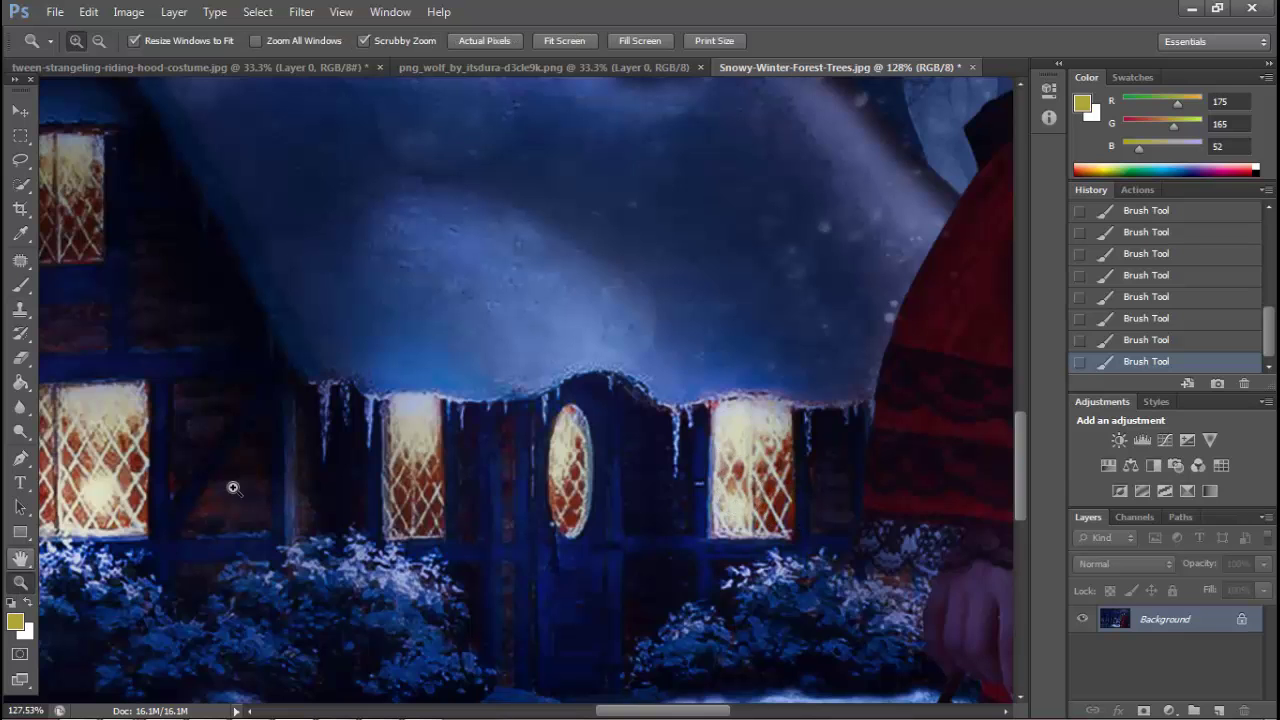
{"action": "scroll", "coordinate": [589, 346], "scroll_direction": "down", "scroll_amount": 5}
{"action": "scroll", "coordinate": [495, 546], "scroll_direction": "up", "scroll_amount": 5}
{"action": "right_click", "coordinate": [495, 546]}
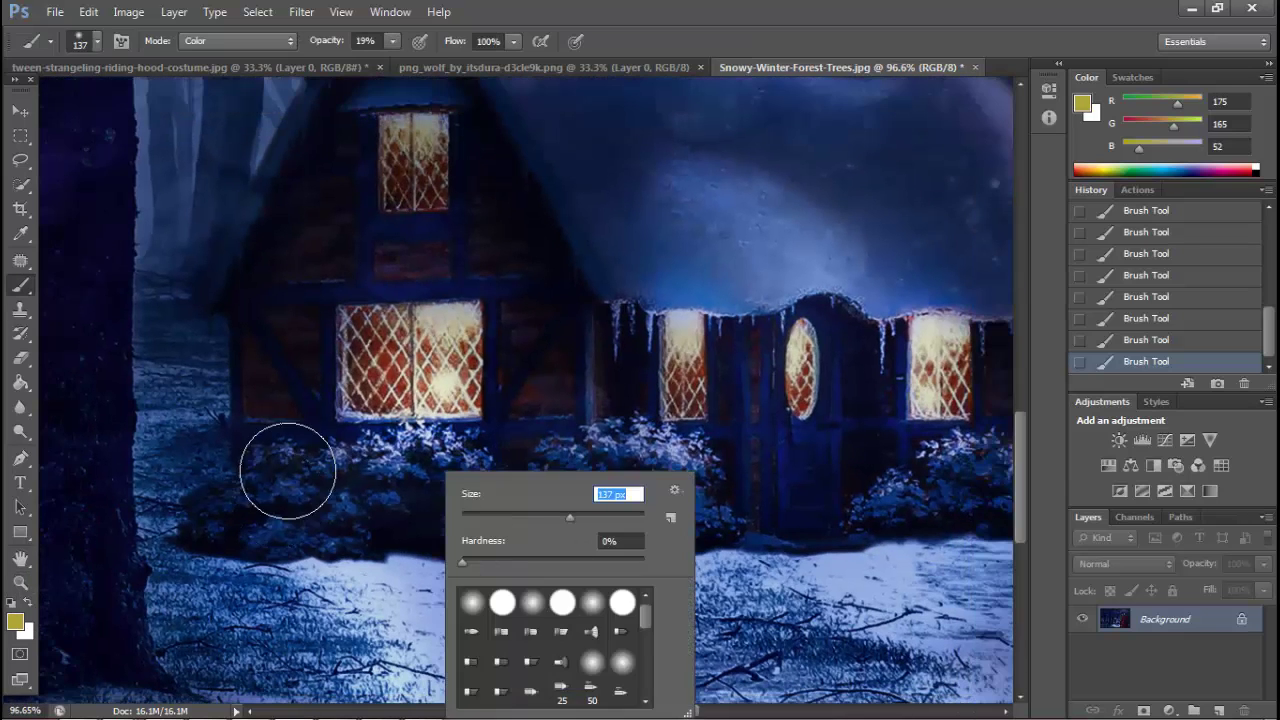
{"action": "key", "text": "Return"}
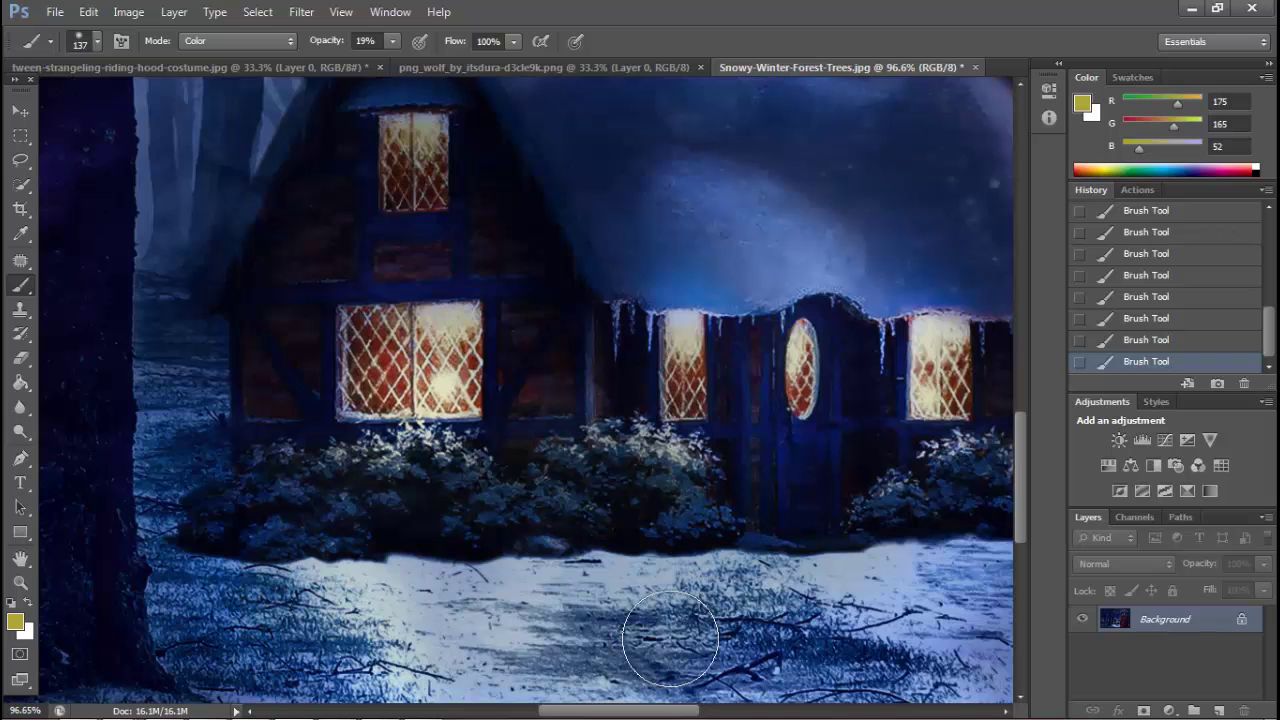
Undo a stray stroke, paint soft colour over the cottage area, then zoom out
{"action": "key", "text": "z"}
{"action": "key", "text": "ctrl+0"}
{"action": "key", "text": "ctrl+z"}
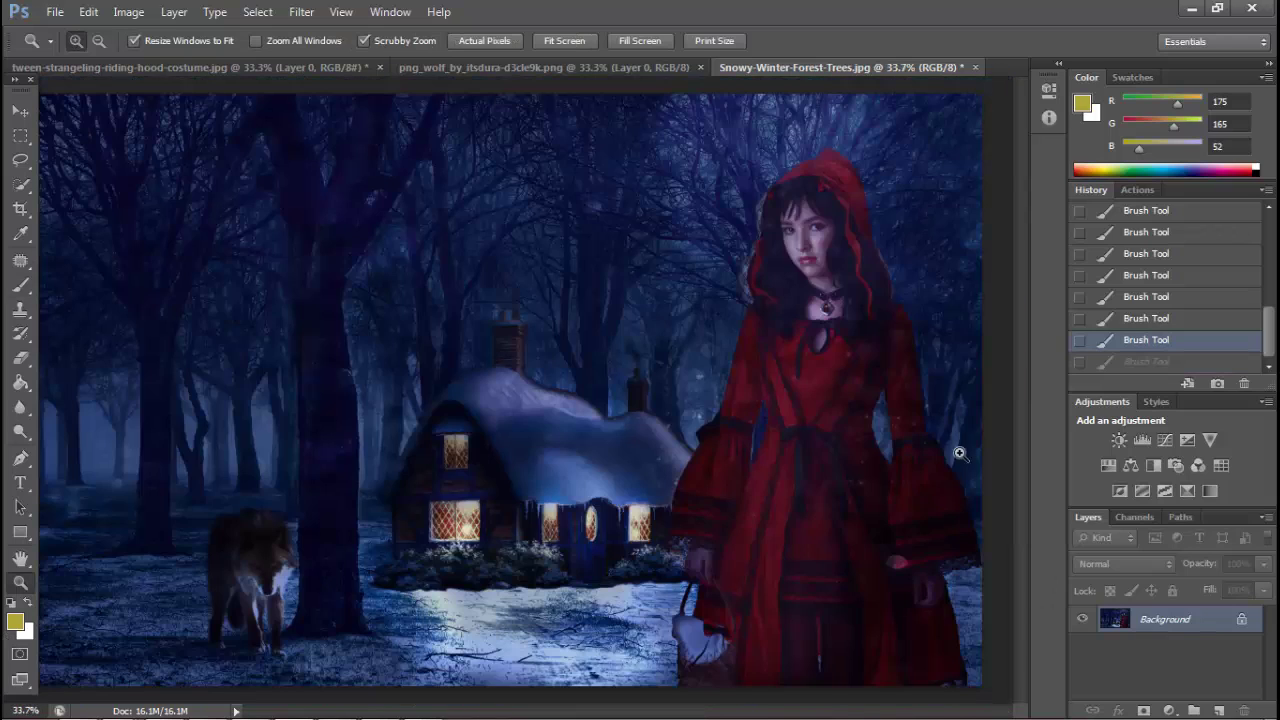
{"action": "left_click_drag", "start_coordinate": [463, 622], "coordinate": [560, 620]}
{"action": "key", "text": "b"}
{"action": "right_click", "coordinate": [560, 498]}
{"action": "left_click", "coordinate": [971, 528]}
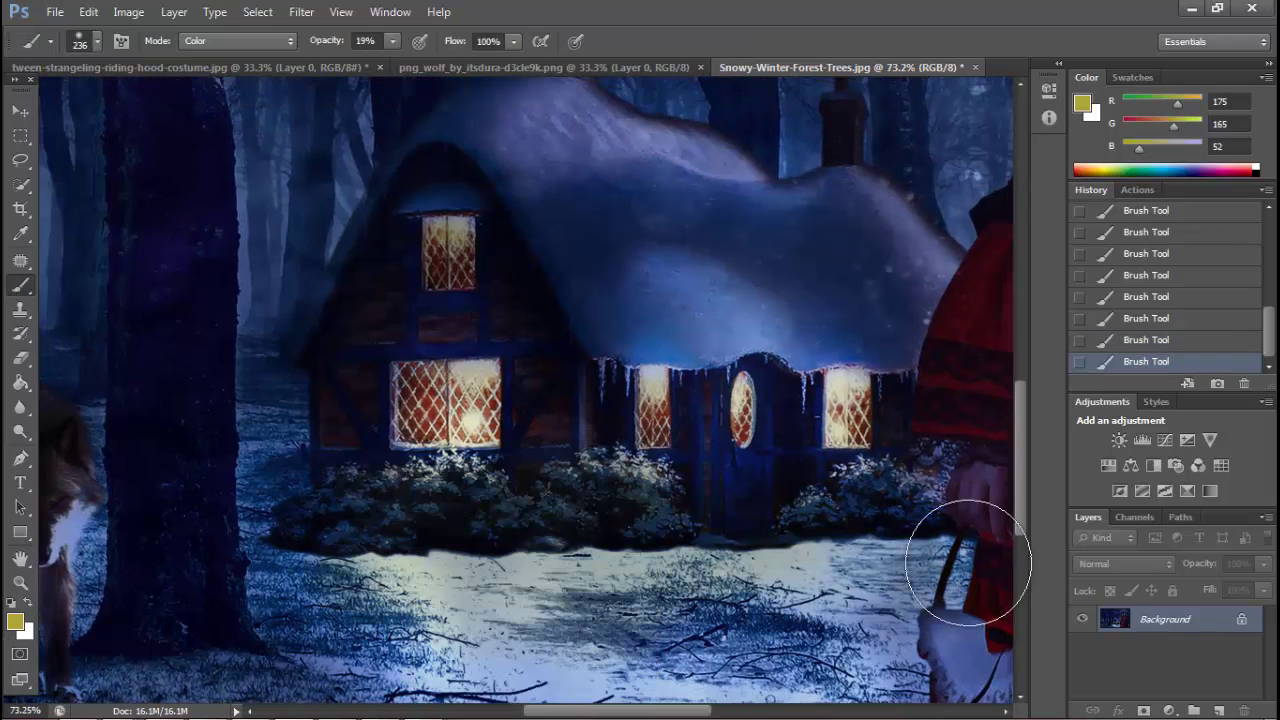
{"action": "left_click", "coordinate": [20, 583]}
{"action": "key", "text": "ctrl+0"}
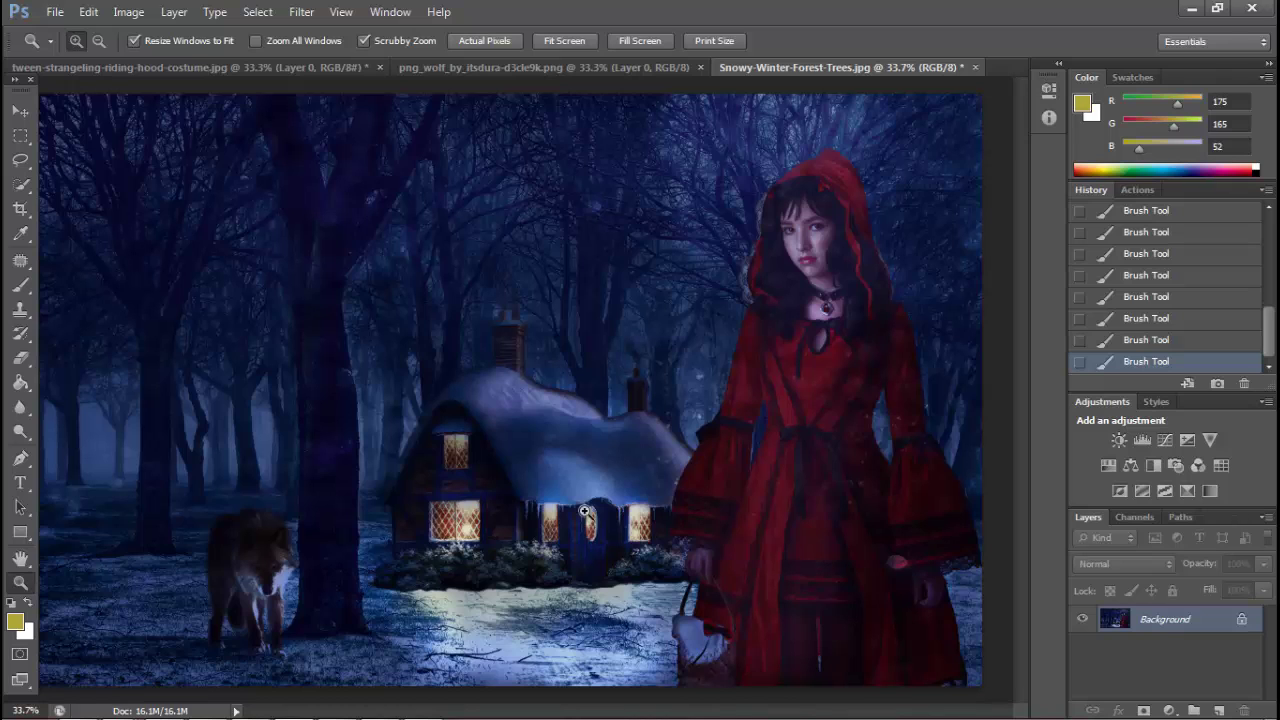
{"action": "left_click", "coordinate": [174, 11]}
Apply a Variations adjustment adding More Blue to the shadows
{"action": "left_click", "coordinate": [370, 403]}
{"action": "left_click", "coordinate": [678, 53]}
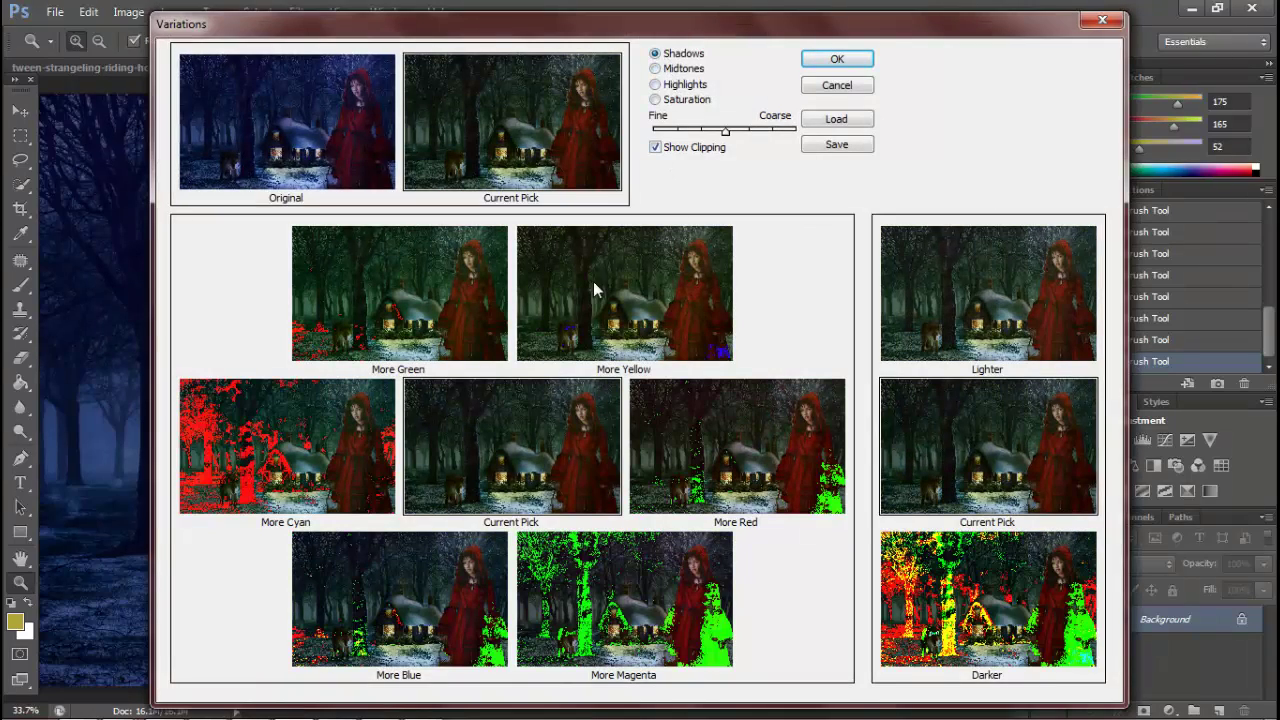
{"action": "left_click", "coordinate": [437, 603]}
{"action": "left_click", "coordinate": [672, 86]}
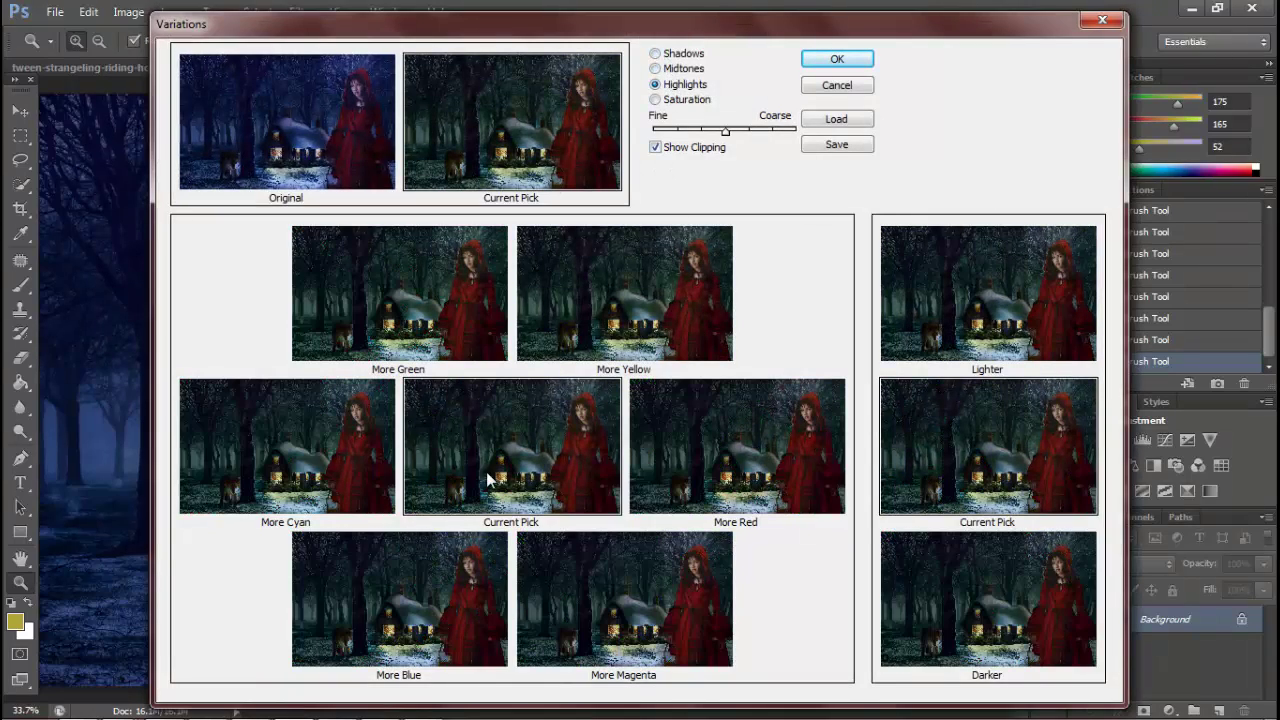
{"action": "key", "text": "Return"}
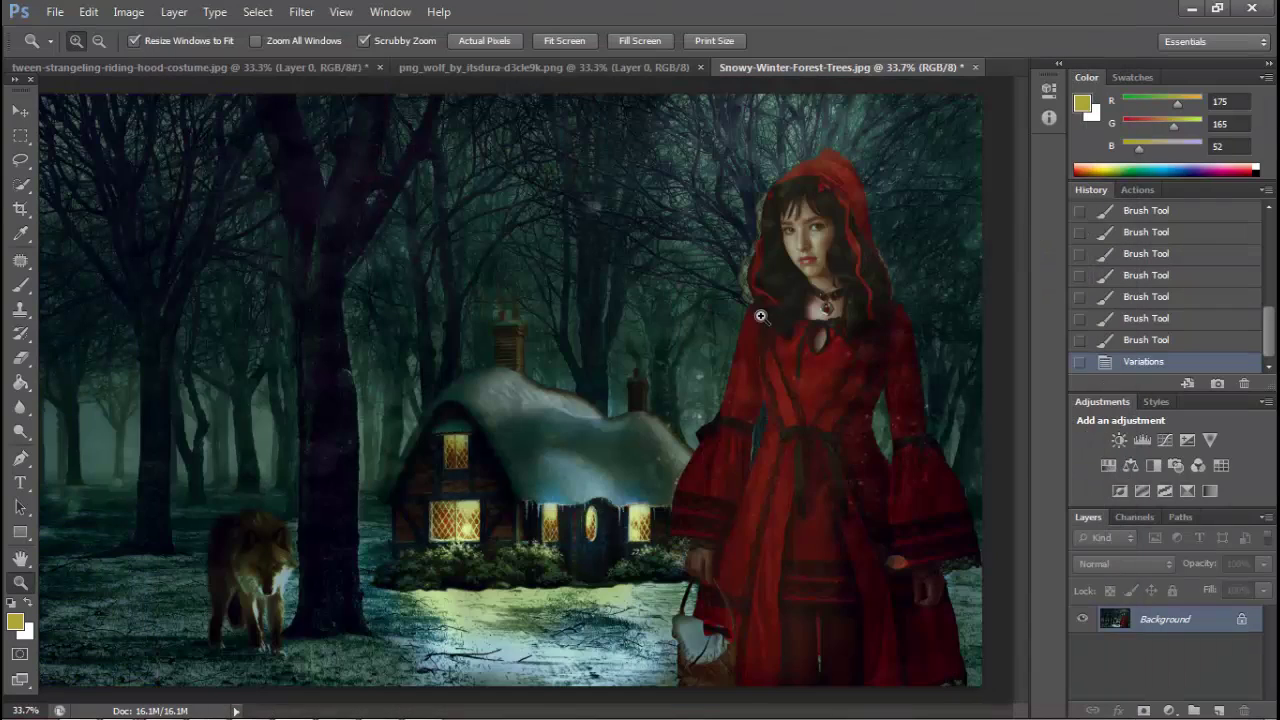
Apply a blue preset Photo Filter to the composite and check it zoomed in
{"action": "left_click", "coordinate": [128, 11]}
{"action": "left_click", "coordinate": [400, 209]}
{"action": "left_click", "coordinate": [1005, 335]}
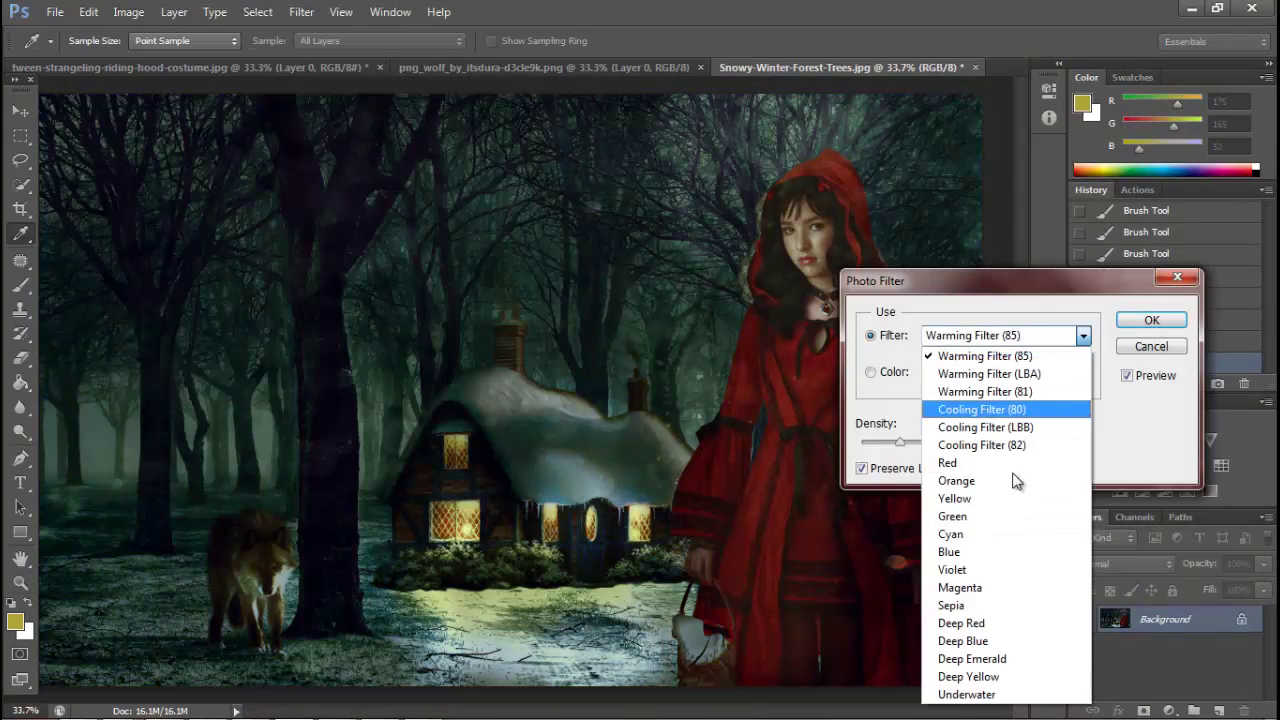
{"action": "left_click", "coordinate": [1000, 632]}
{"action": "left_click", "coordinate": [1145, 320]}
{"action": "left_click", "coordinate": [885, 171]}
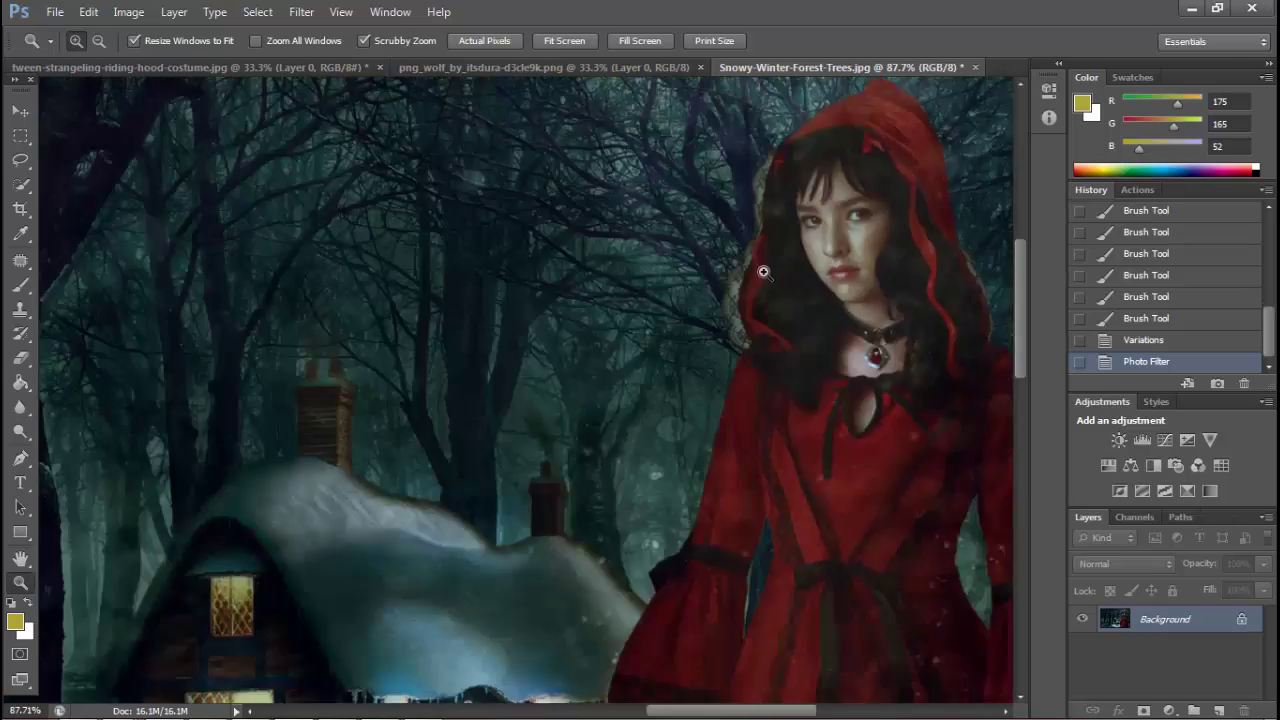
{"action": "left_click", "coordinate": [763, 339], "text": "alt"}
Set the Brush to Normal mode at 100% opacity and load a replacement brush set
{"action": "key", "text": "b"}
{"action": "left_click", "coordinate": [212, 41]}
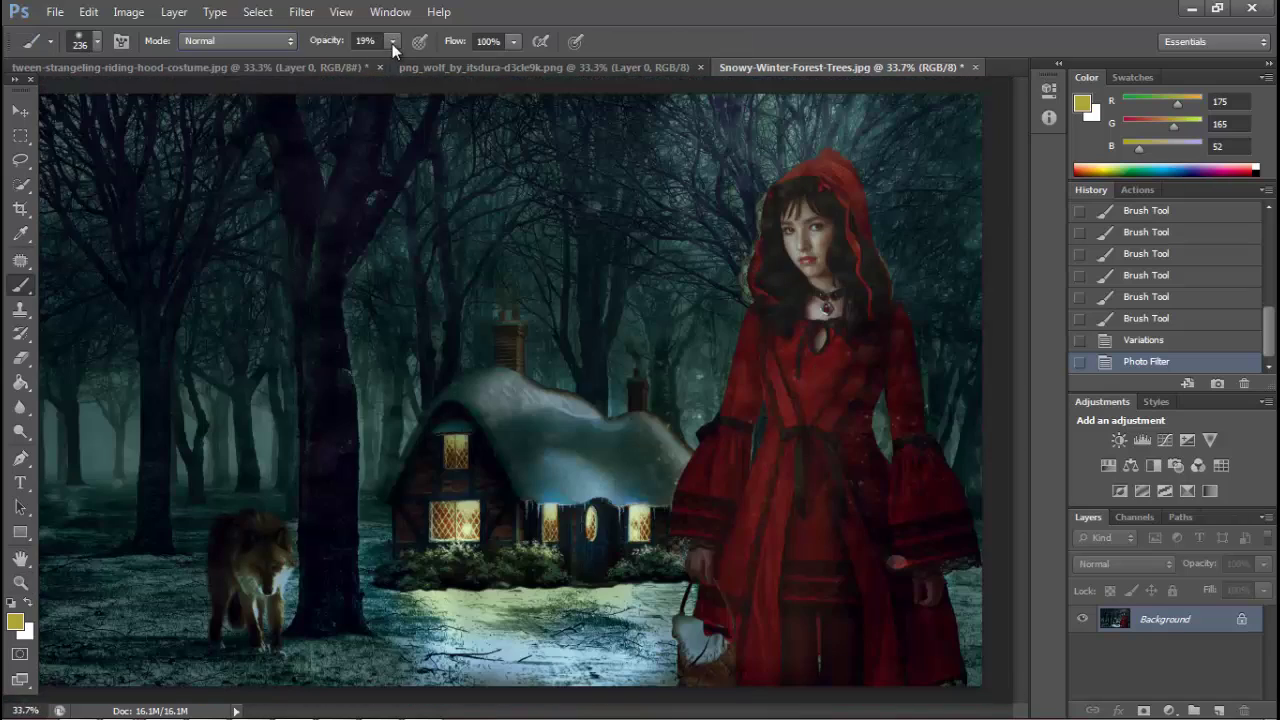
{"action": "left_click", "coordinate": [85, 41]}
{"action": "left_click", "coordinate": [243, 73]}
{"action": "left_click", "coordinate": [502, 77]}
{"action": "key", "text": "Return"}
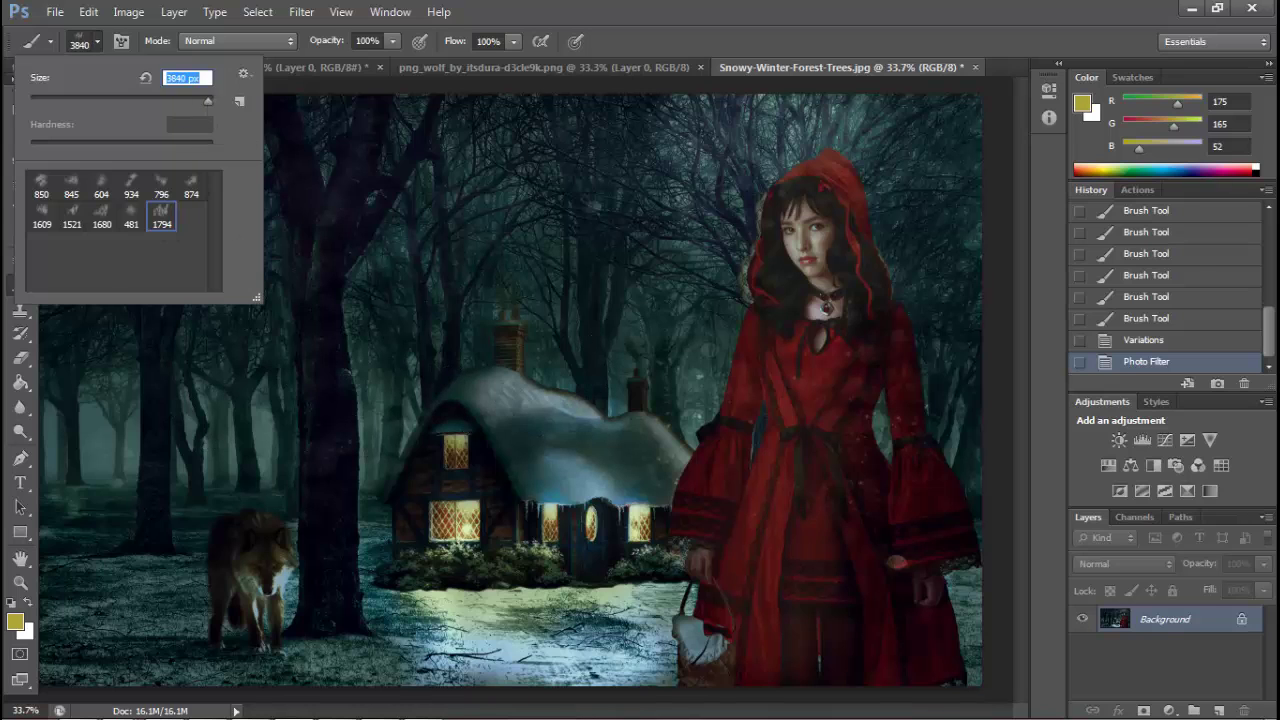
Paint a stroke with a large soft brush, preview Color Lookup 3D LUT looks, then cancel
{"action": "left_click", "coordinate": [260, 600]}
{"action": "left_click", "coordinate": [600, 640]}
{"action": "left_click", "coordinate": [128, 11]}
{"action": "left_click", "coordinate": [391, 220]}
{"action": "left_click", "coordinate": [990, 501]}
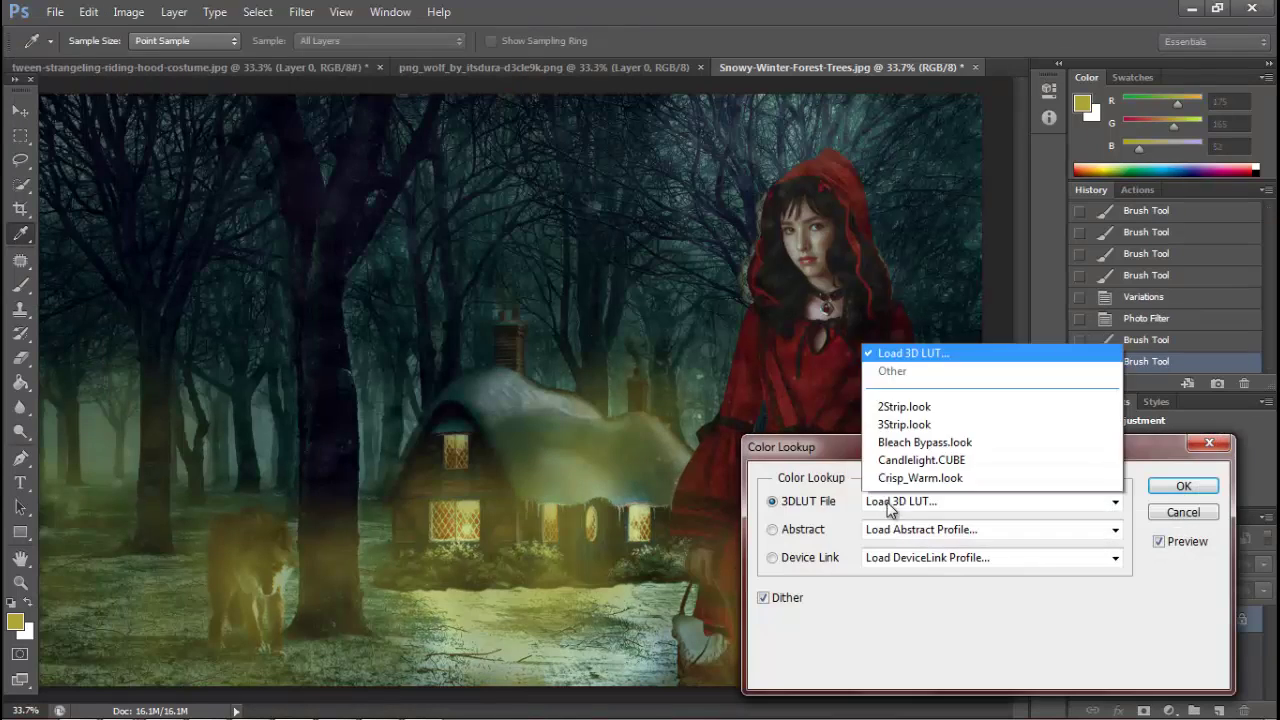
{"action": "left_click", "coordinate": [899, 485]}
{"action": "key", "text": "Down"}
{"action": "key", "text": "Down"}
{"action": "key", "text": "Down"}
{"action": "key", "text": "Down"}
{"action": "key", "text": "Down"}
{"action": "key", "text": "Down"}
{"action": "key", "text": "Down"}
{"action": "key", "text": "Down"}
{"action": "key", "text": "Down"}
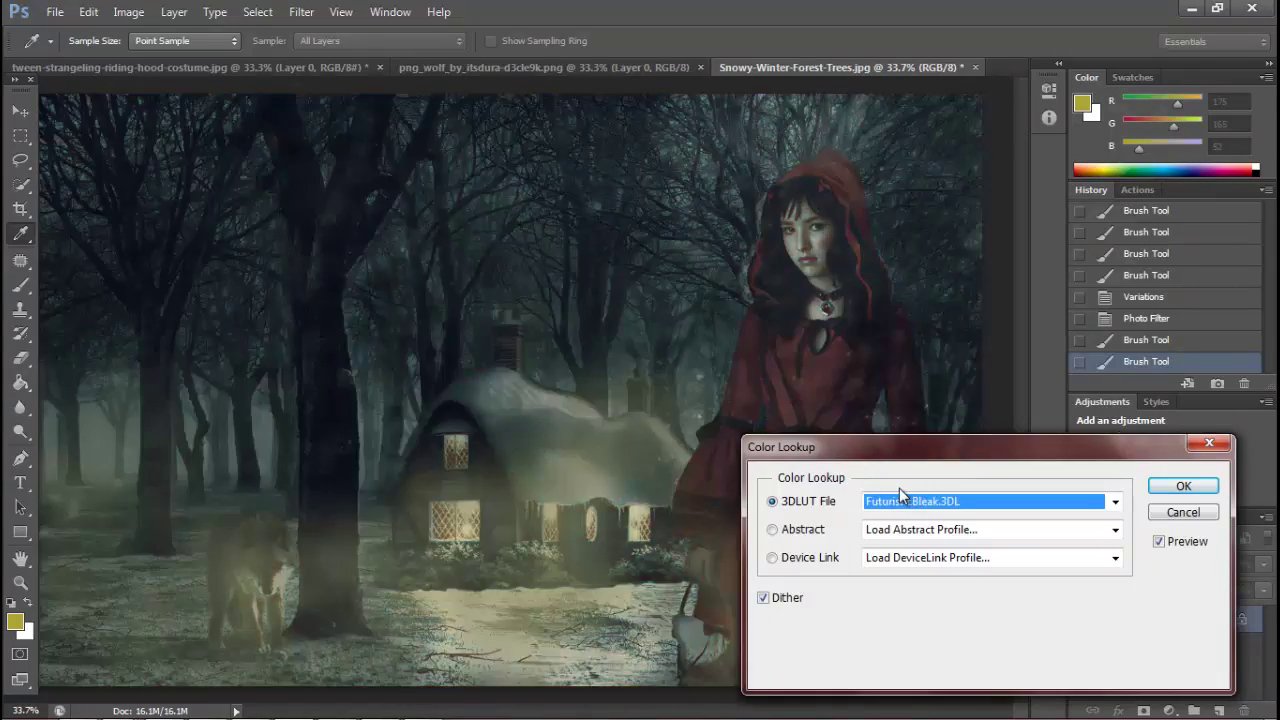
{"action": "left_click", "coordinate": [1150, 512]}
Create a new empty Layer 1 and paint a light stroke over the image
{"action": "left_click", "coordinate": [174, 11]}
{"action": "left_click", "coordinate": [470, 29]}
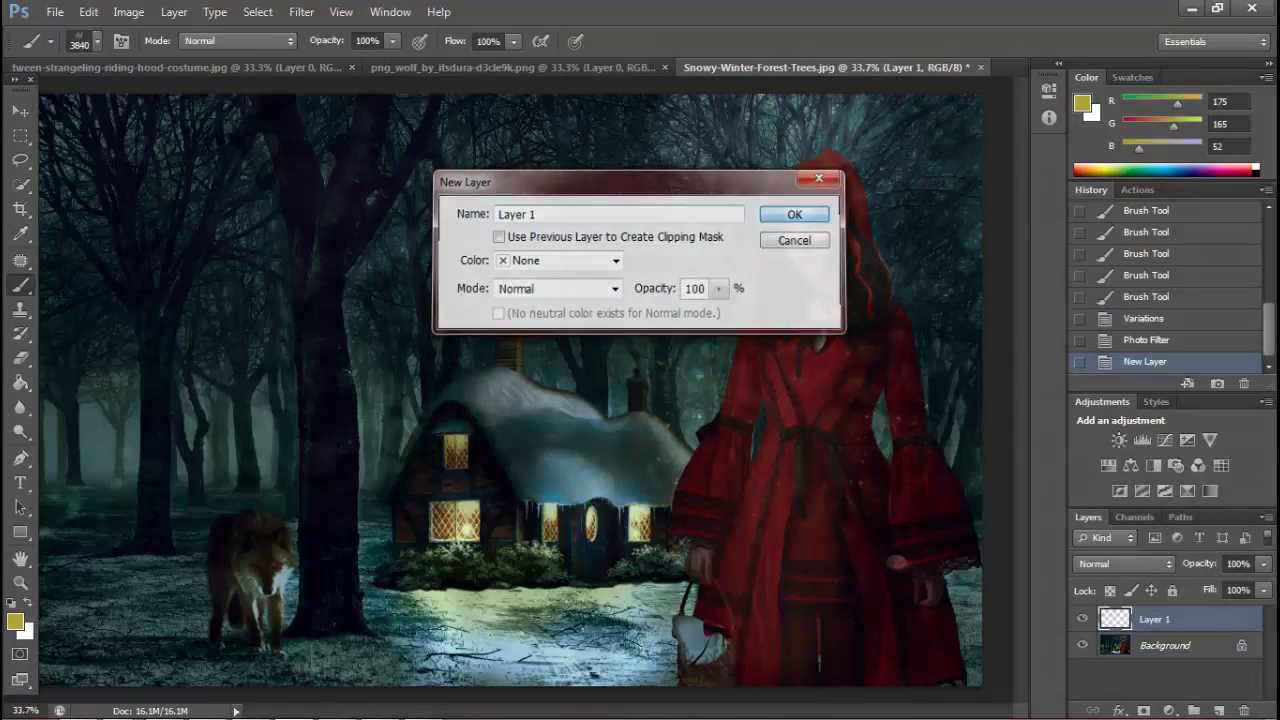
{"action": "key", "text": "Return"}
{"action": "left_click", "coordinate": [300, 600]}
{"action": "left_click", "coordinate": [600, 640]}
Apply a Color Lookup using the FoggyNight.3DL look with the Gold-Crimson abstract profile
{"action": "left_click", "coordinate": [128, 11]}
{"action": "left_click", "coordinate": [391, 226]}
{"action": "left_click", "coordinate": [990, 501]}
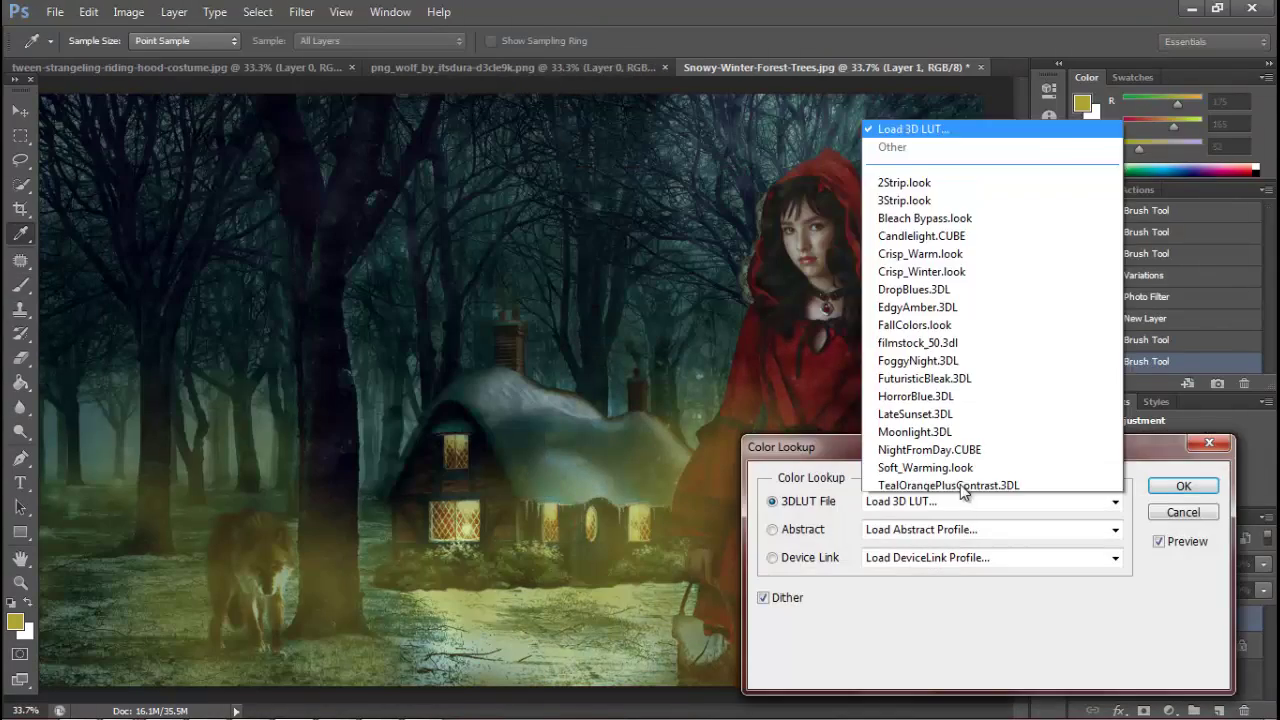
{"action": "left_click", "coordinate": [960, 485]}
{"action": "key", "text": "Up"}
{"action": "key", "text": "Up"}
{"action": "key", "text": "Down"}
{"action": "key", "text": "Up"}
{"action": "key", "text": "Up"}
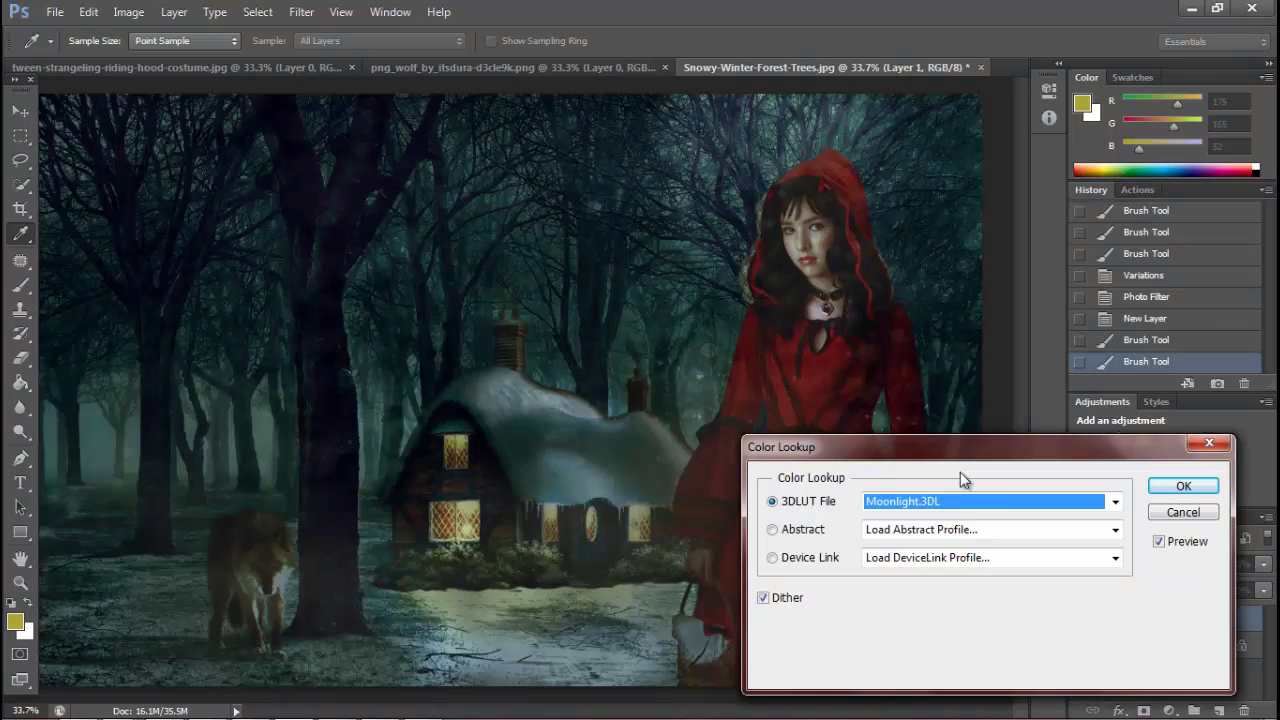
{"action": "key", "text": "Up"}
{"action": "key", "text": "Up"}
{"action": "key", "text": "Up"}
{"action": "left_click", "coordinate": [955, 532]}
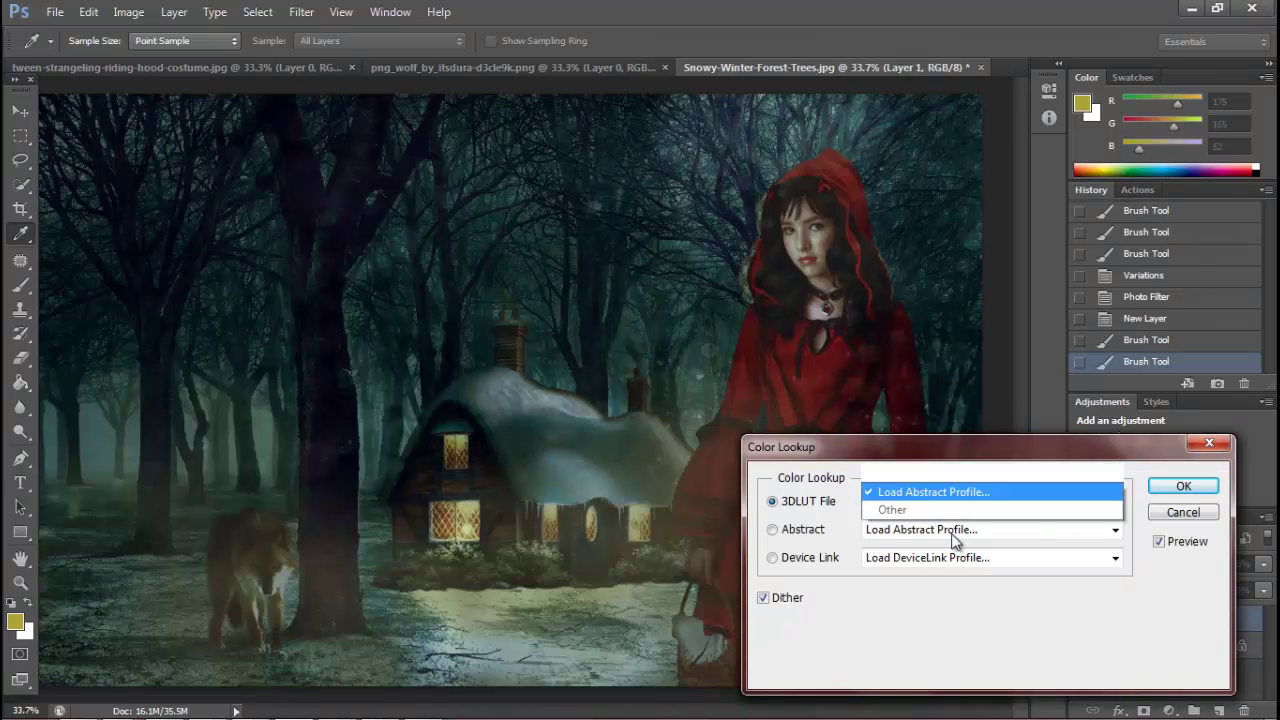
{"action": "key", "text": "Down"}
{"action": "key", "text": "Down"}
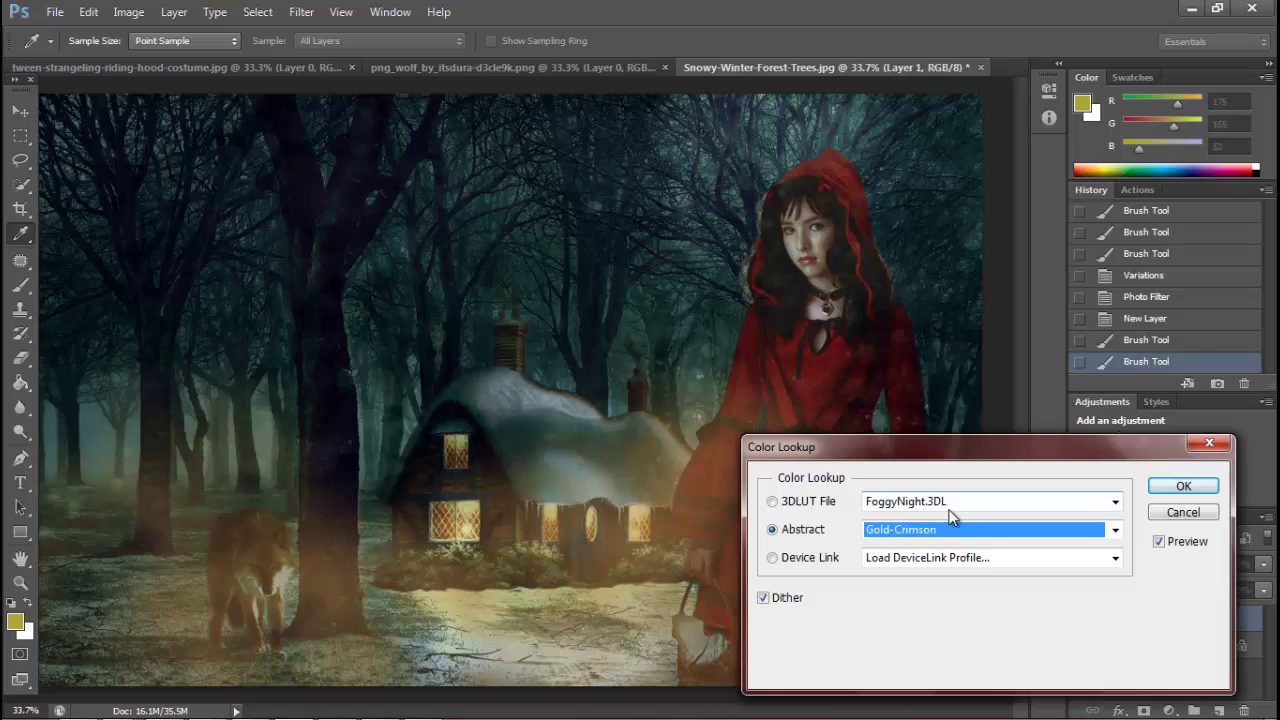
{"action": "left_click", "coordinate": [1152, 487]}
Paint a teal-green haze over the lower scene on Layer 1 and open its blend modes
{"action": "key", "text": "b"}
{"action": "left_click", "coordinate": [510, 424]}
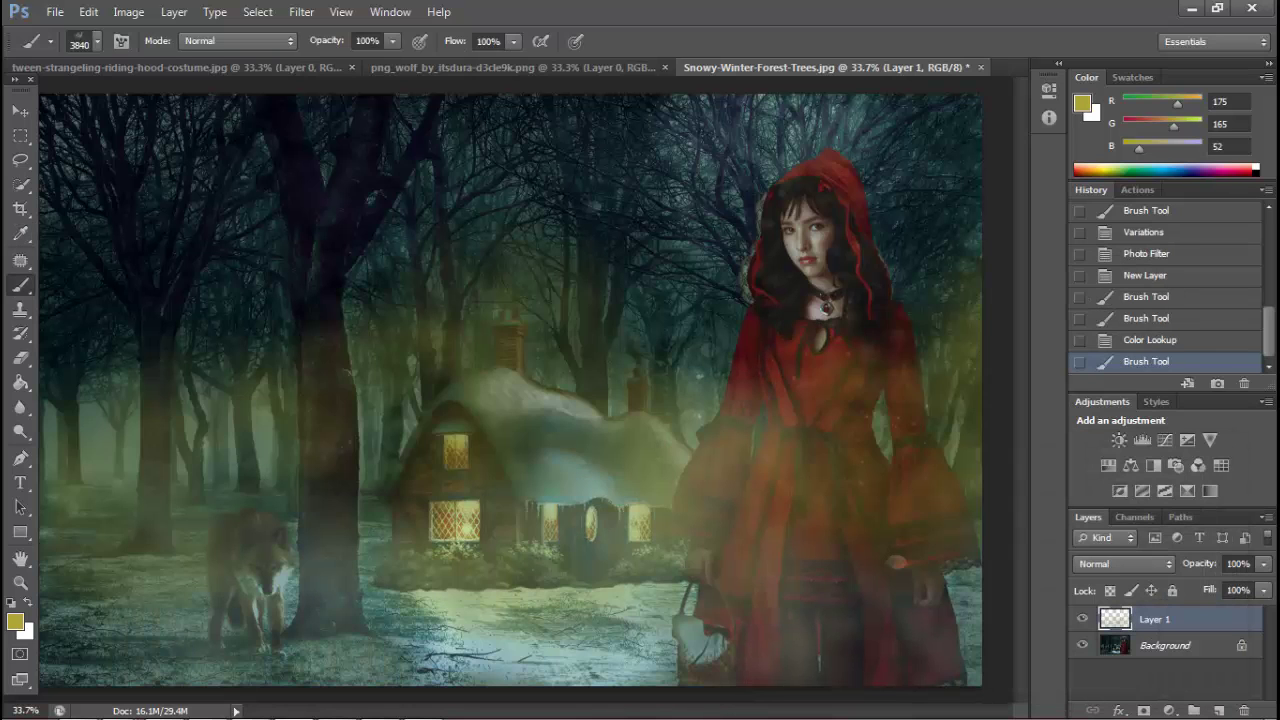
{"action": "left_click", "coordinate": [1148, 340]}
{"action": "left_click", "coordinate": [1138, 170]}
{"action": "left_click", "coordinate": [510, 380]}
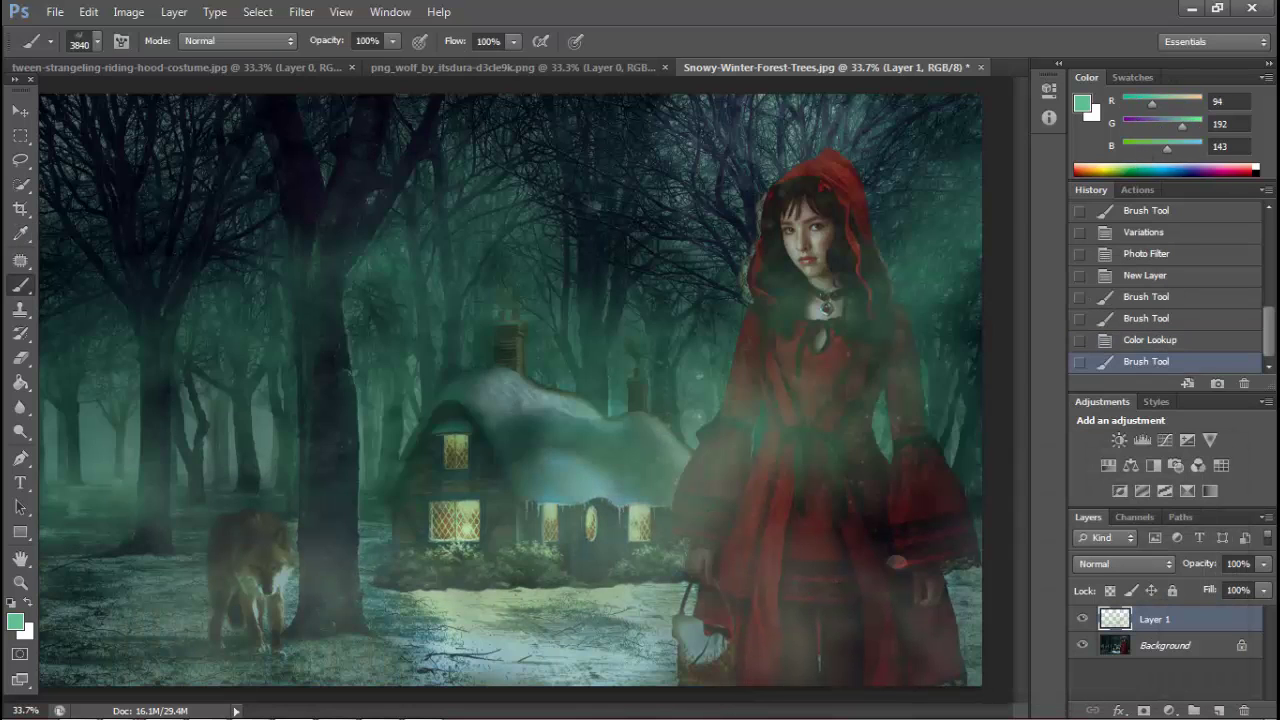
{"action": "left_click", "coordinate": [1148, 340]}
{"action": "left_click", "coordinate": [510, 660]}
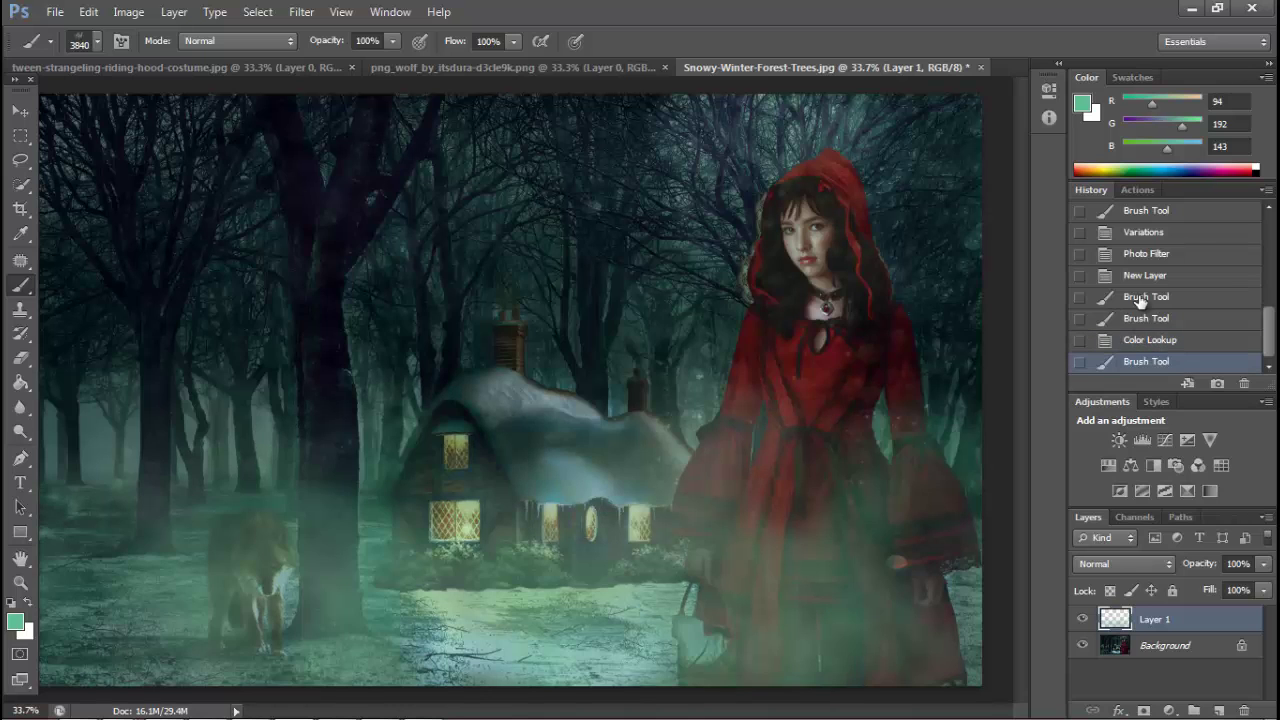
{"action": "left_click", "coordinate": [174, 11]}
{"action": "left_click", "coordinate": [430, 111]}
{"action": "left_click", "coordinate": [1015, 380]}
Set Layer 1's blend mode to Overlay in Blending Options
{"action": "left_click", "coordinate": [1010, 240]}
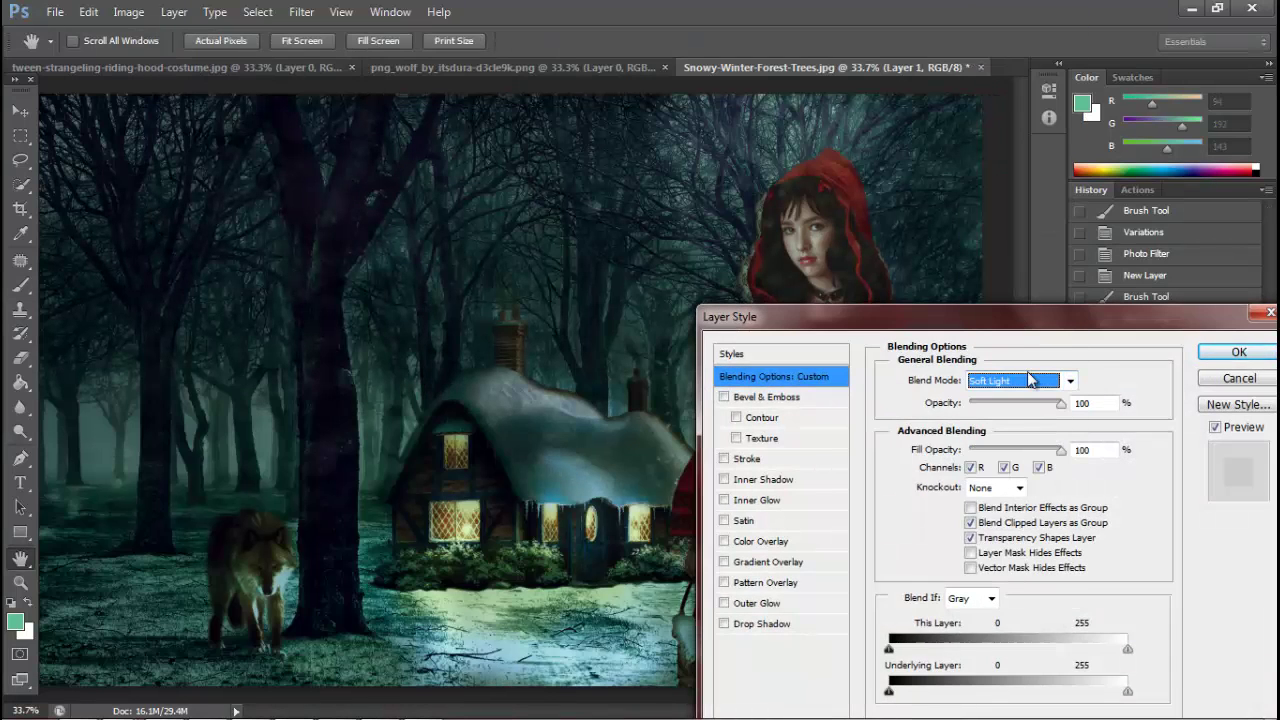
{"action": "scroll", "coordinate": [1030, 380], "scroll_direction": "down", "scroll_amount": 2}
{"action": "scroll", "coordinate": [1030, 380], "scroll_direction": "up", "scroll_amount": 3}
{"action": "left_click", "coordinate": [1208, 356]}
Paint a light-blue glow on the haze layer and erase part of it at 58%
{"action": "left_click", "coordinate": [960, 250]}
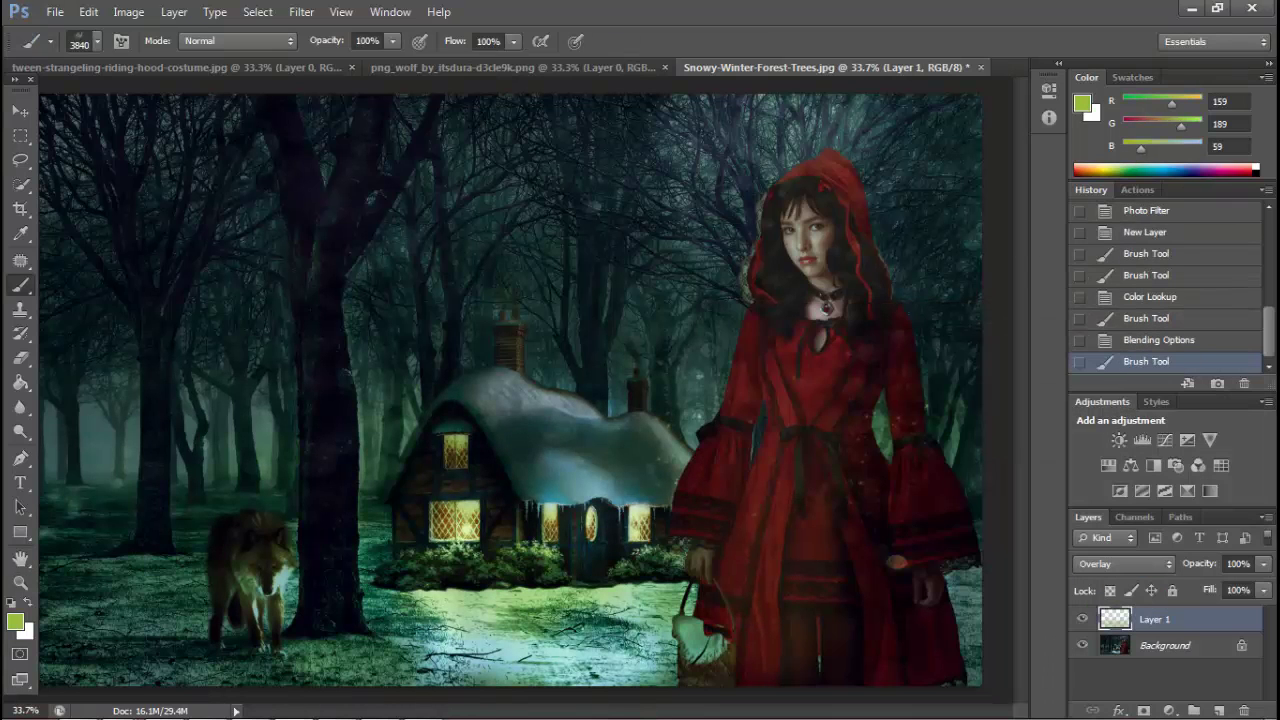
{"action": "left_click", "coordinate": [578, 410]}
{"action": "key", "text": "ctrl+z"}
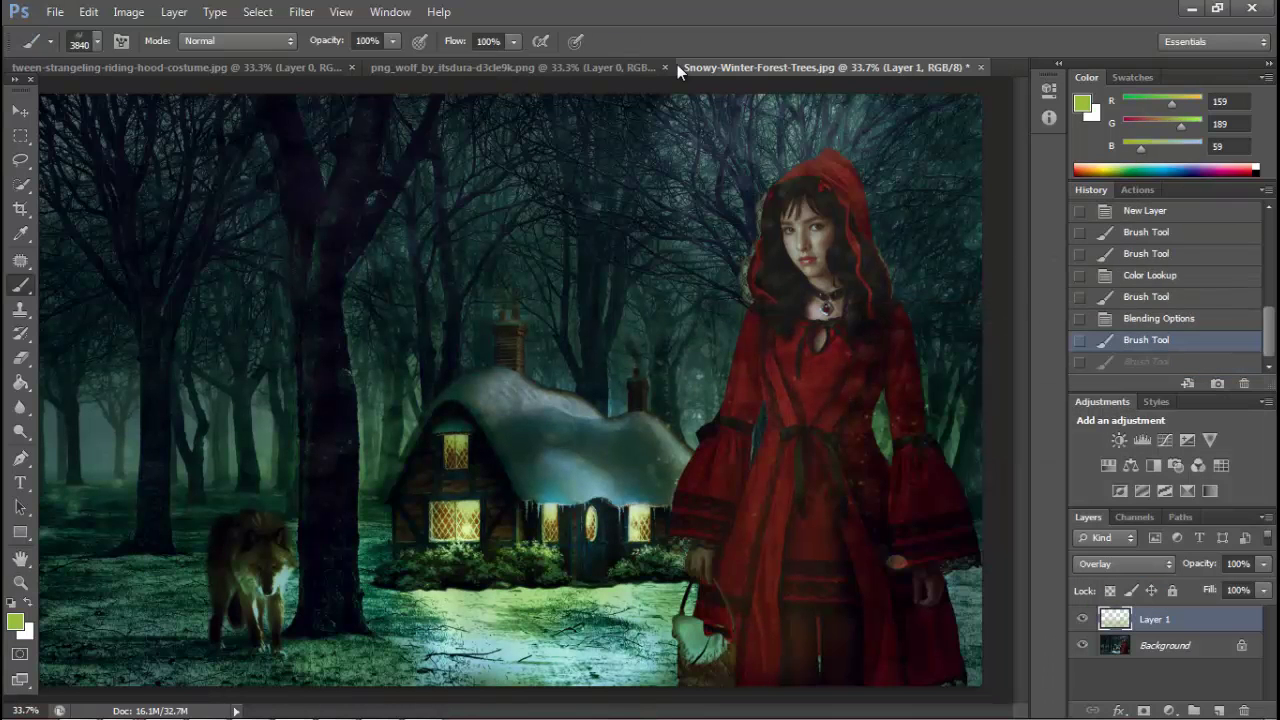
{"action": "left_click", "coordinate": [1172, 167]}
{"action": "left_click", "coordinate": [700, 250]}
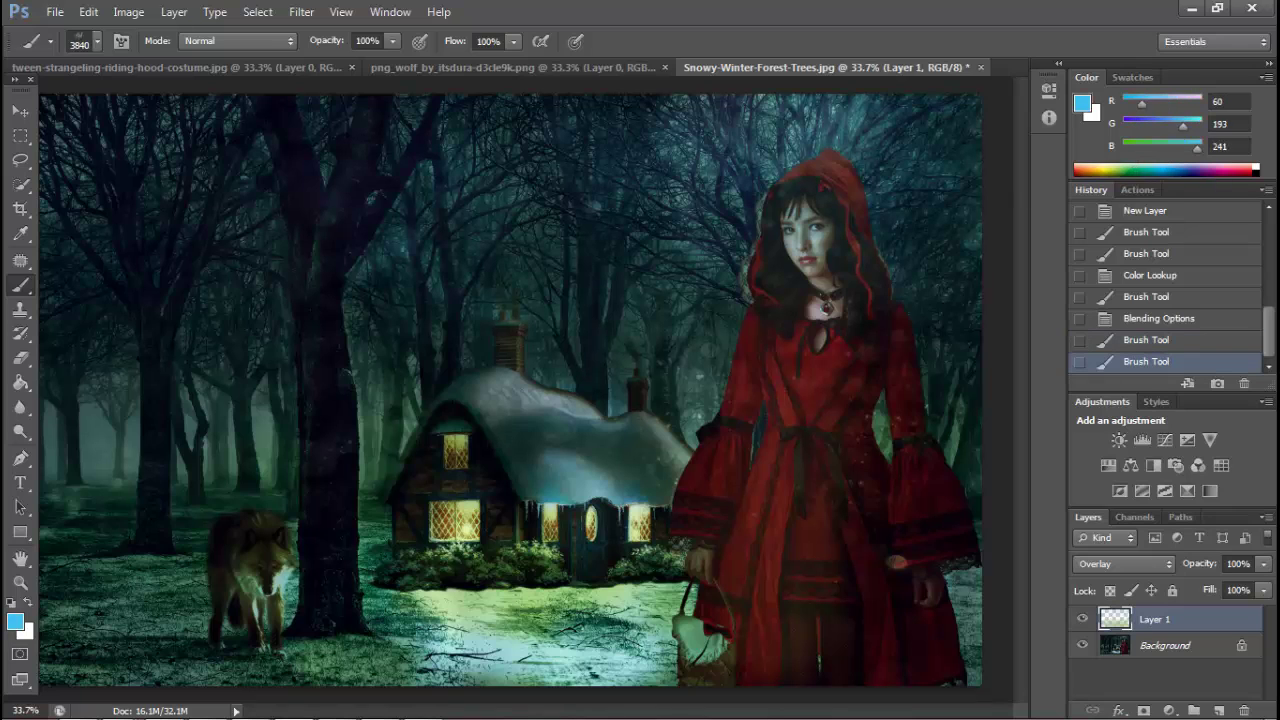
{"action": "key", "text": "e"}
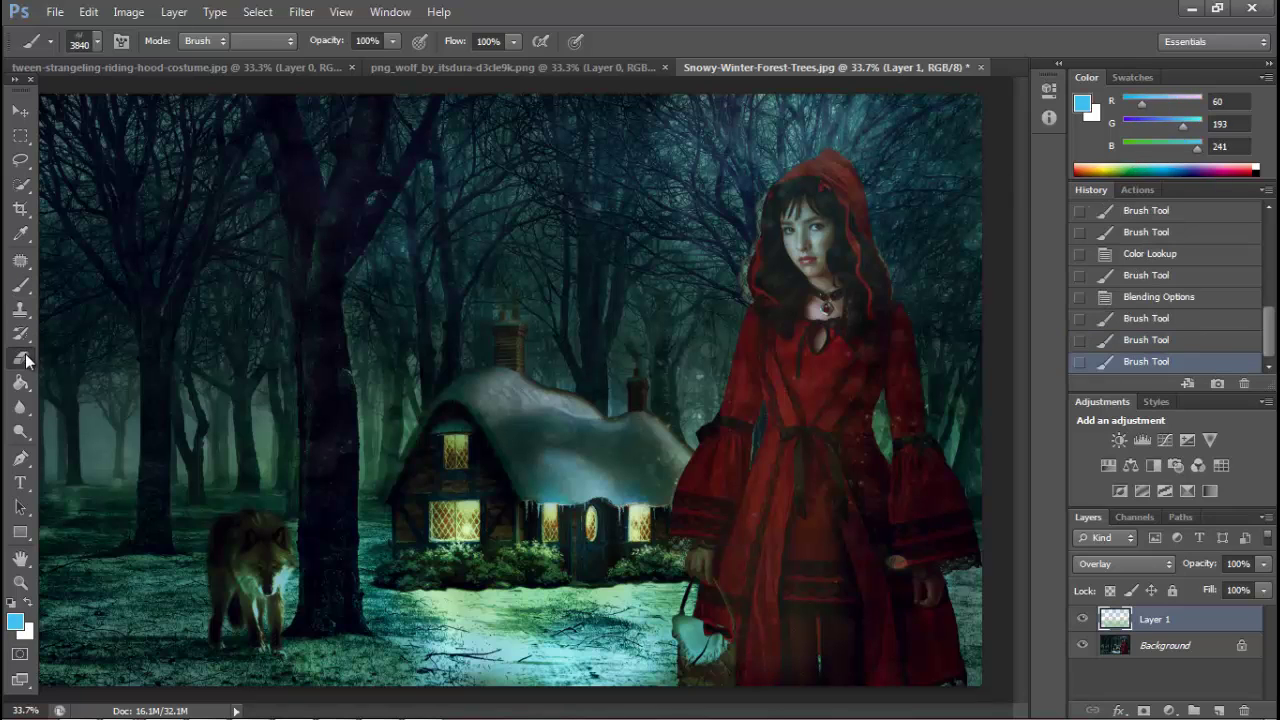
{"action": "left_click", "coordinate": [820, 230]}
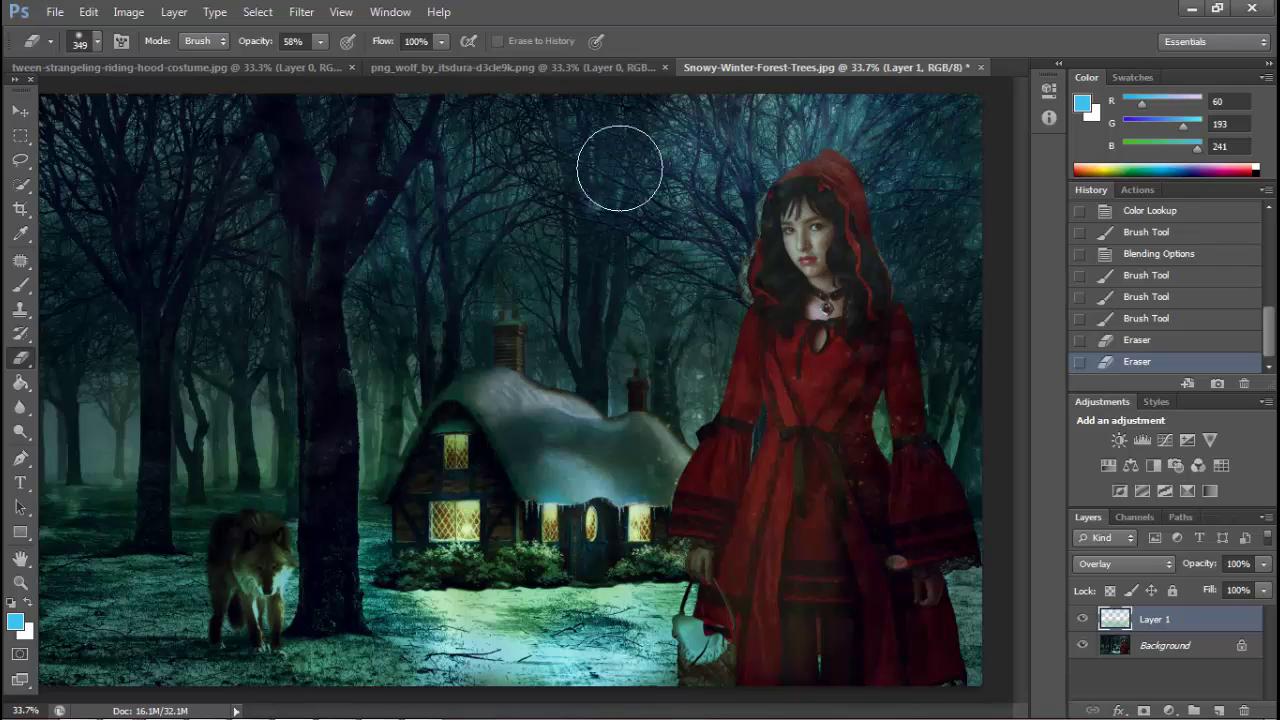
Load a different brush set in place of the current brushes and test a dab
{"action": "key", "text": "b"}
{"action": "left_click", "coordinate": [100, 43]}
{"action": "left_click", "coordinate": [245, 75]}
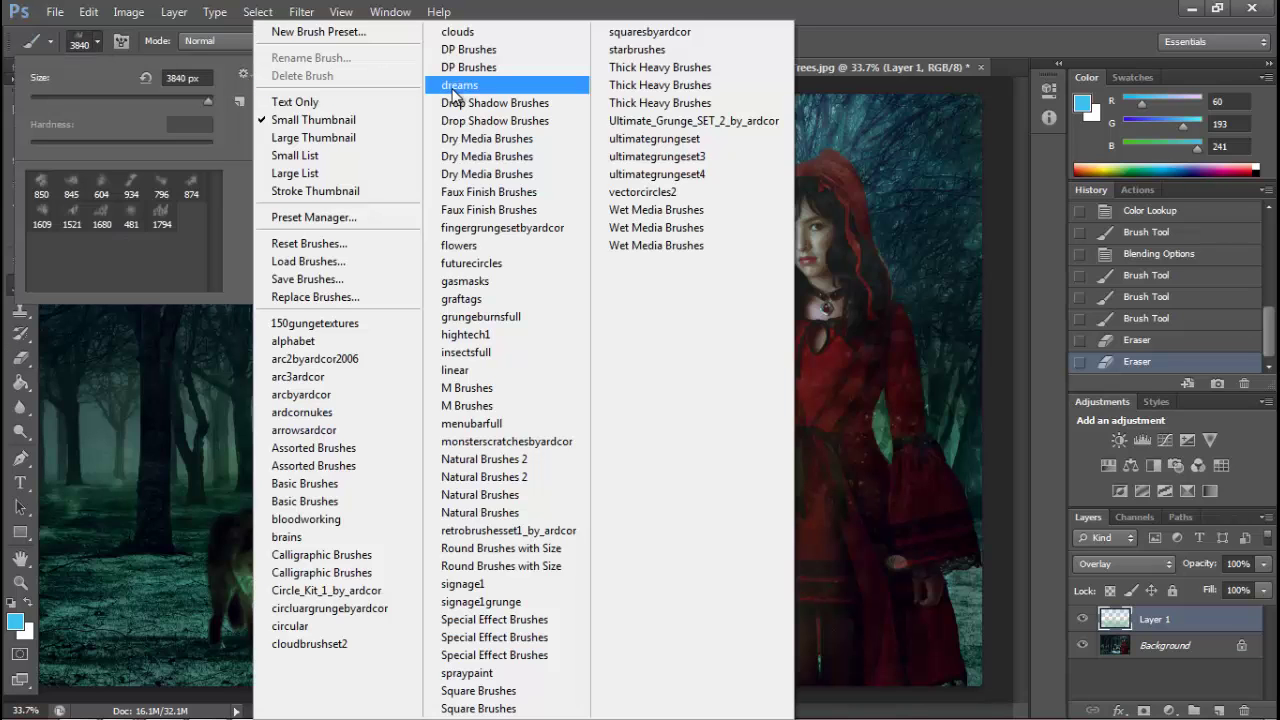
{"action": "left_click", "coordinate": [658, 207]}
{"action": "key", "text": "Return"}
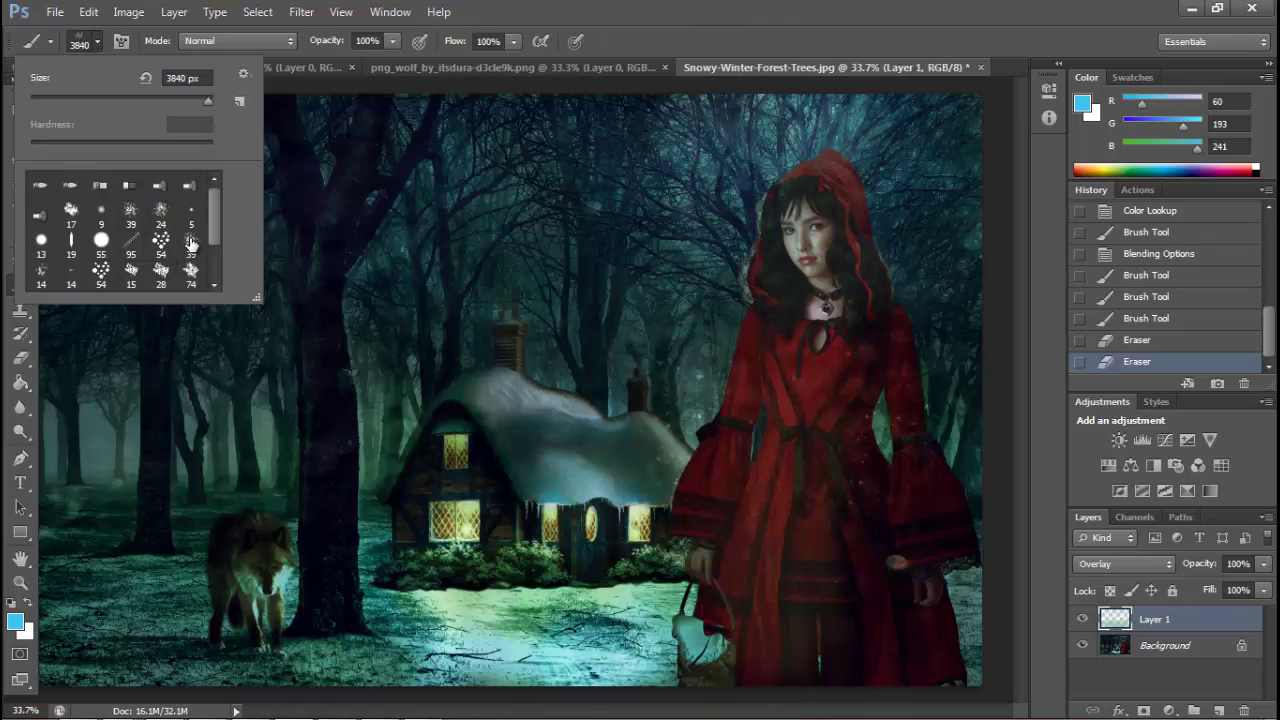
{"action": "left_click", "coordinate": [382, 254]}
{"action": "left_click", "coordinate": [174, 11]}
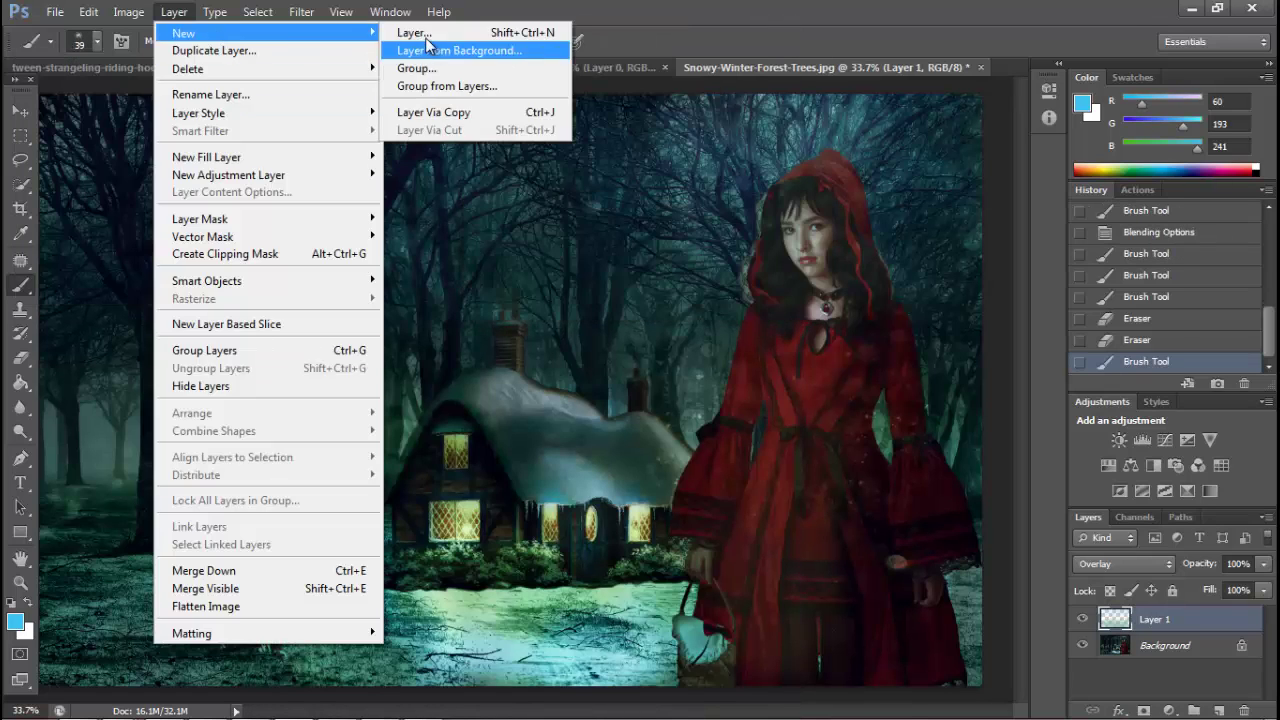
Create Layer 2 and dab white snowflakes across the scene with an 87 px scatter brush
{"action": "left_click", "coordinate": [425, 37]}
{"action": "key", "text": "Return"}
{"action": "key", "text": "x"}
{"action": "left_click", "coordinate": [496, 286]}
{"action": "left_click", "coordinate": [408, 371]}
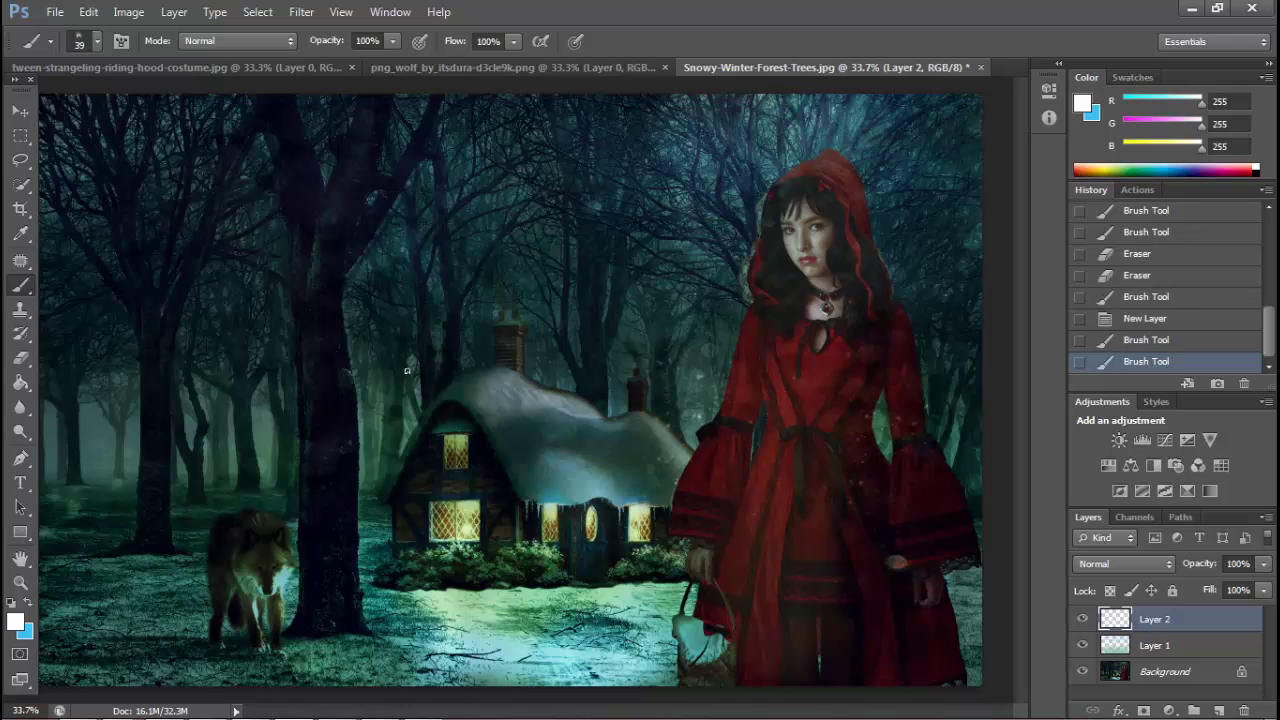
{"action": "left_click", "coordinate": [85, 41]}
{"action": "type", "text": "87"}
{"action": "key", "text": "Return"}
{"action": "left_click", "coordinate": [409, 364]}
{"action": "left_click", "coordinate": [411, 582]}
{"action": "left_click", "coordinate": [472, 568]}
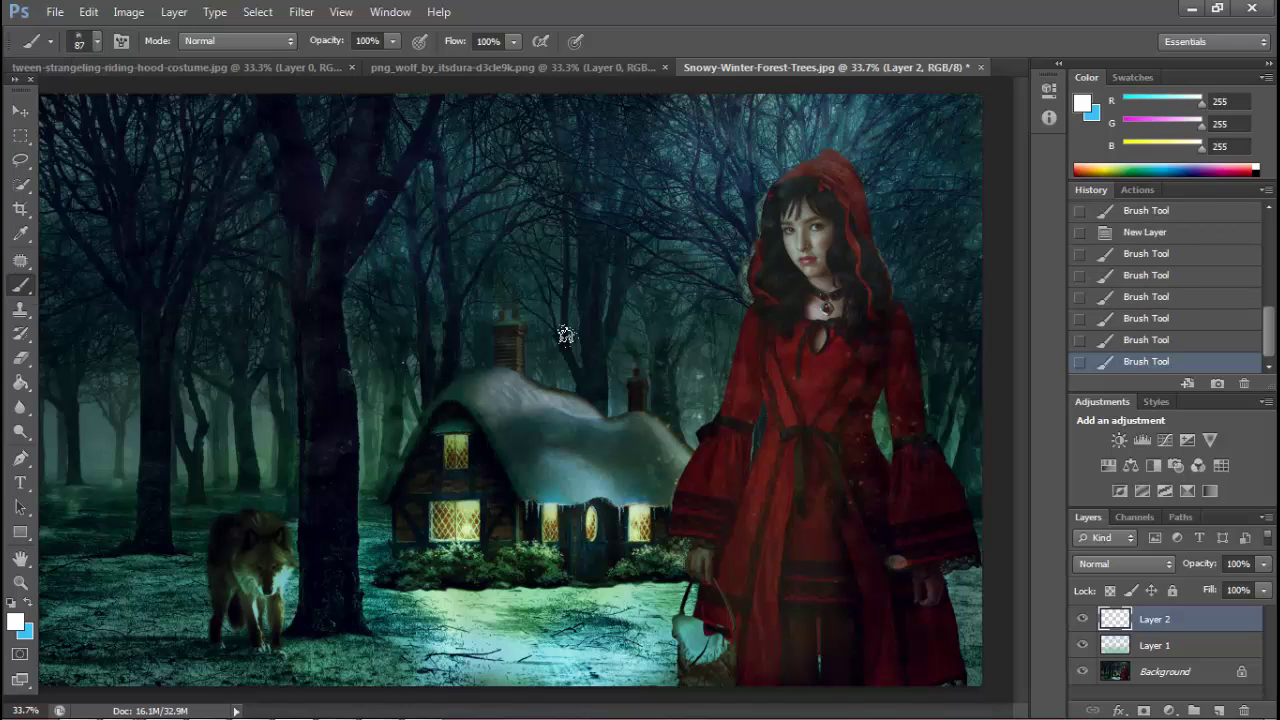
Enlarge the snow brush to 127 px and dab large snowflakes around the wolf
{"action": "right_click", "coordinate": [176, 216]}
{"action": "type", "text": "127"}
{"action": "key", "text": "Return"}
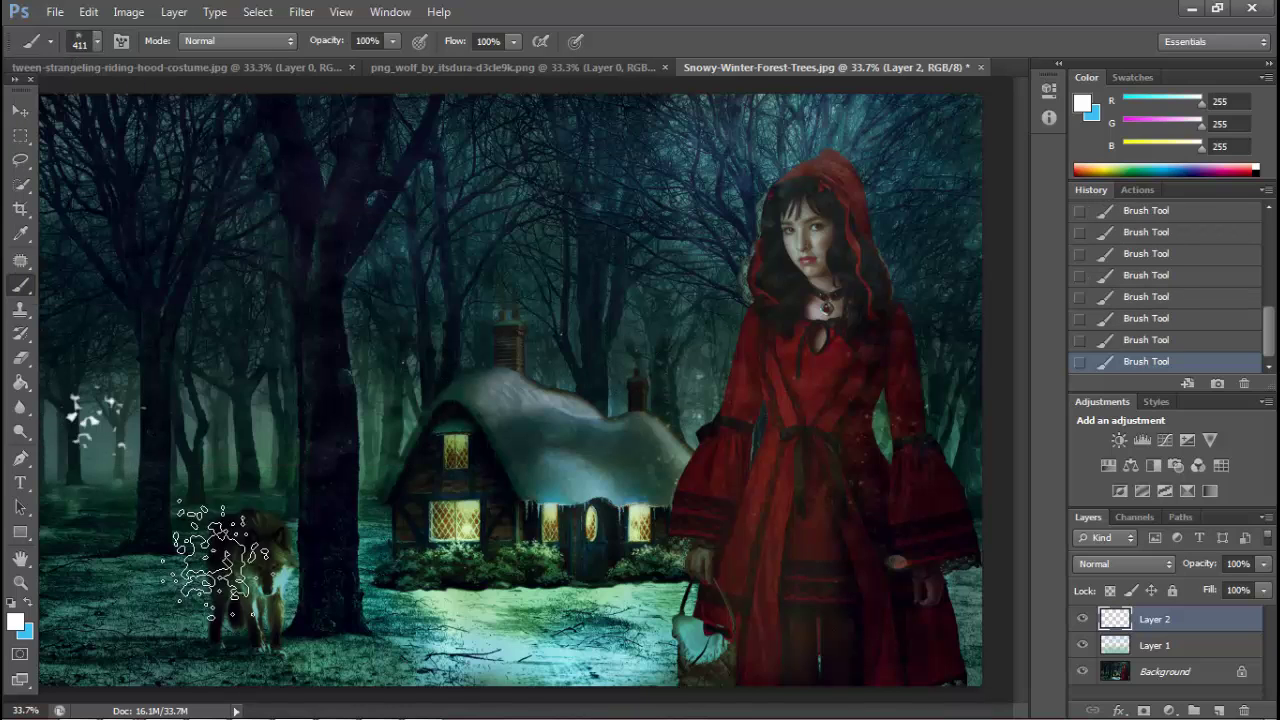
{"action": "key", "text": "ctrl+z"}
{"action": "right_click", "coordinate": [602, 362]}
{"action": "left_click", "coordinate": [550, 427]}
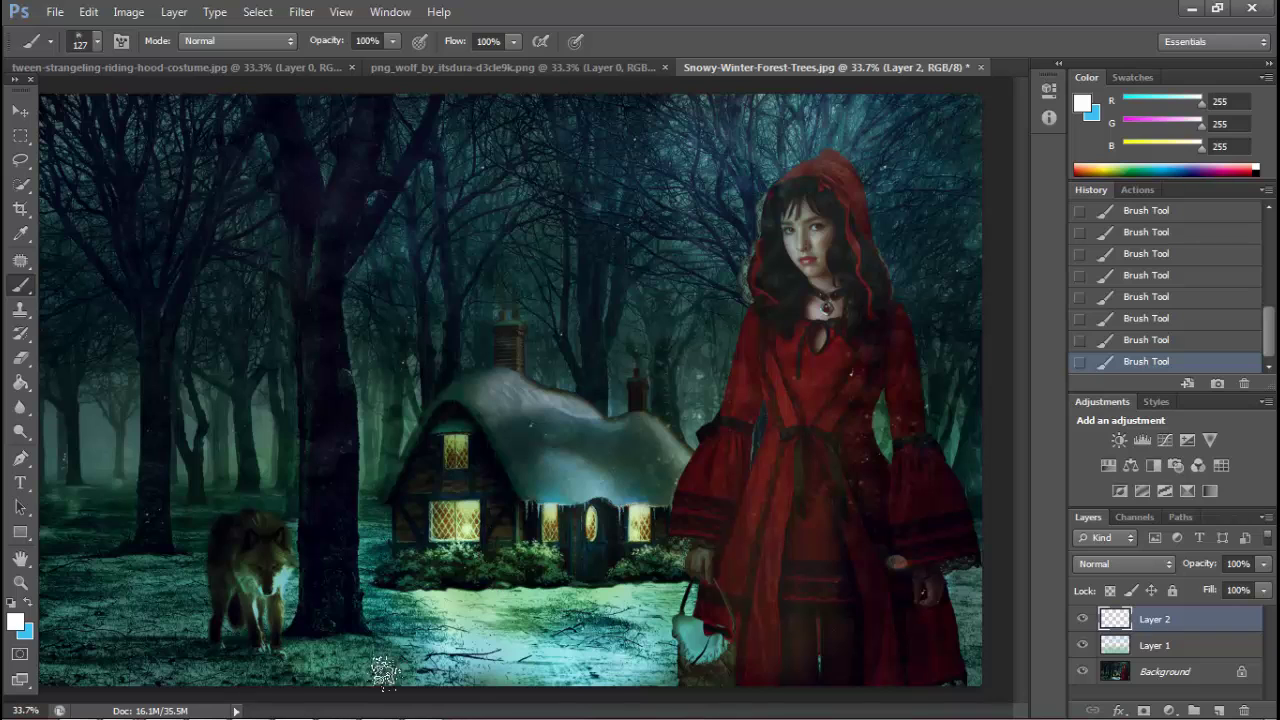
Try 92 px and 14 px snow brushes, stepping back in History past the latest strokes
{"action": "left_click", "coordinate": [100, 42]}
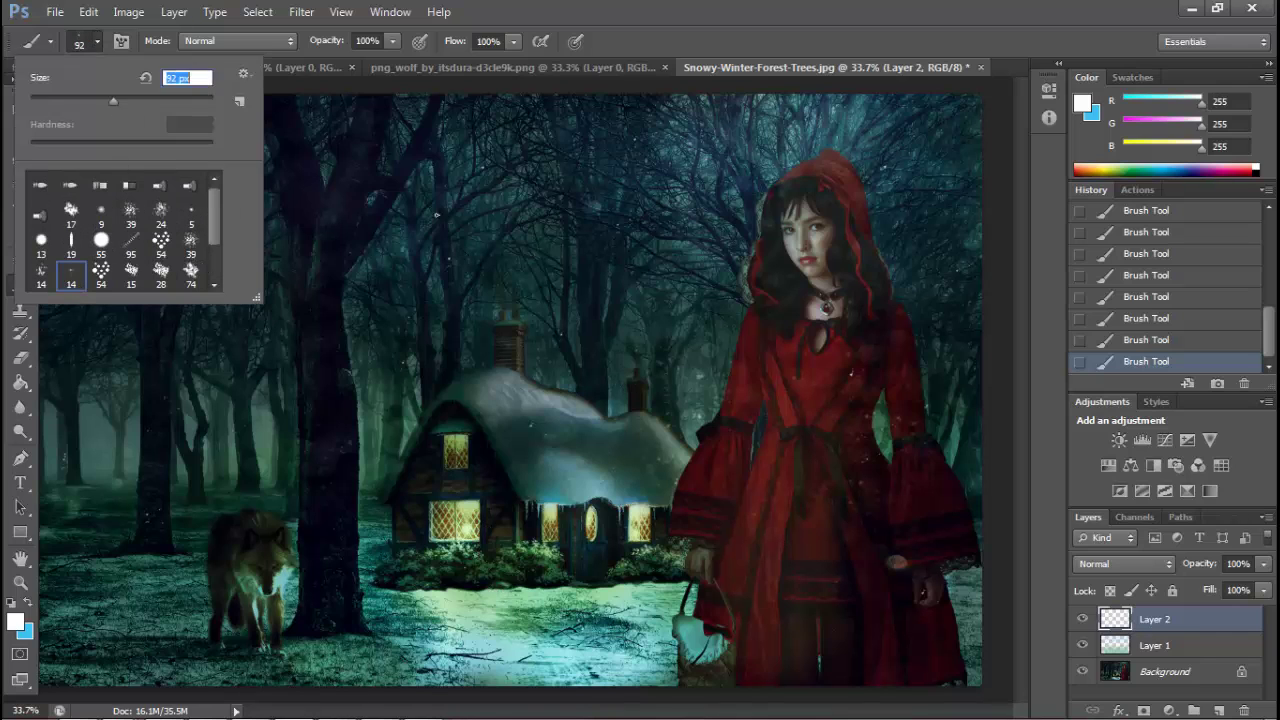
{"action": "key", "text": "Return"}
{"action": "left_click", "coordinate": [1150, 318]}
{"action": "left_click", "coordinate": [1150, 361]}
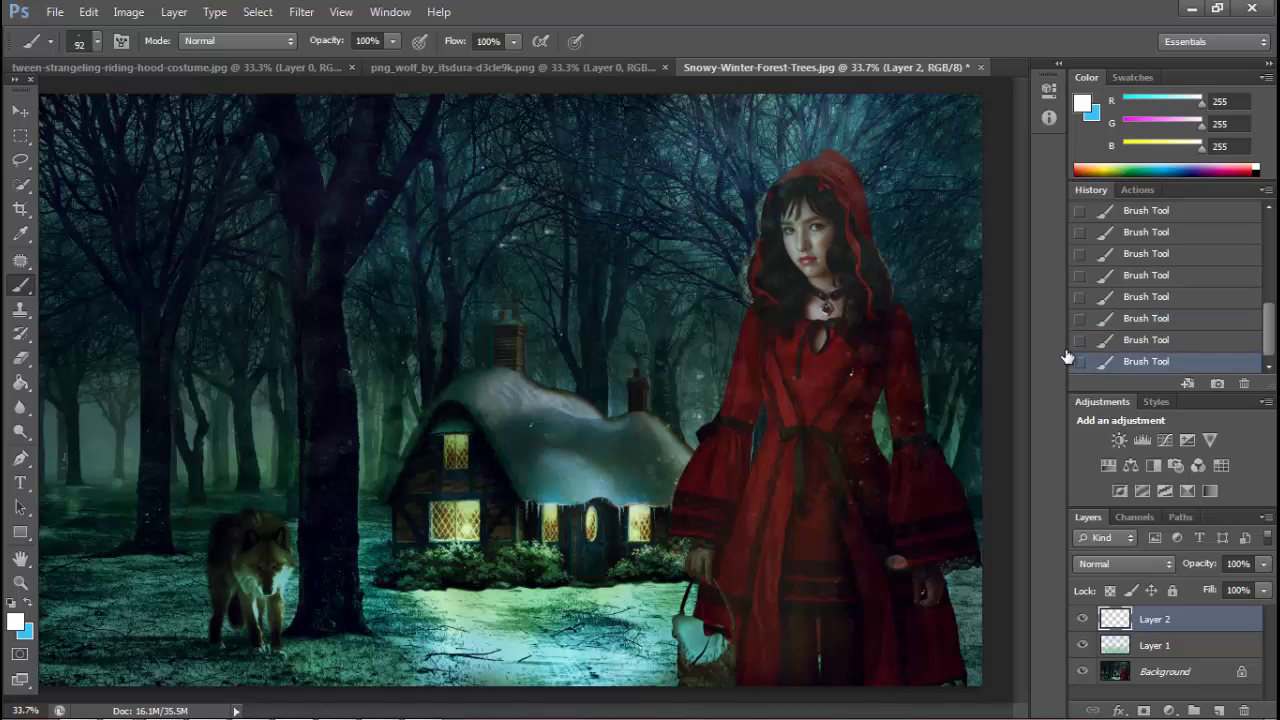
{"action": "left_click", "coordinate": [97, 41]}
{"action": "left_click", "coordinate": [407, 410]}
{"action": "key", "text": "z"}
{"action": "left_click", "coordinate": [272, 395]}
{"action": "key", "text": "ctrl+0"}
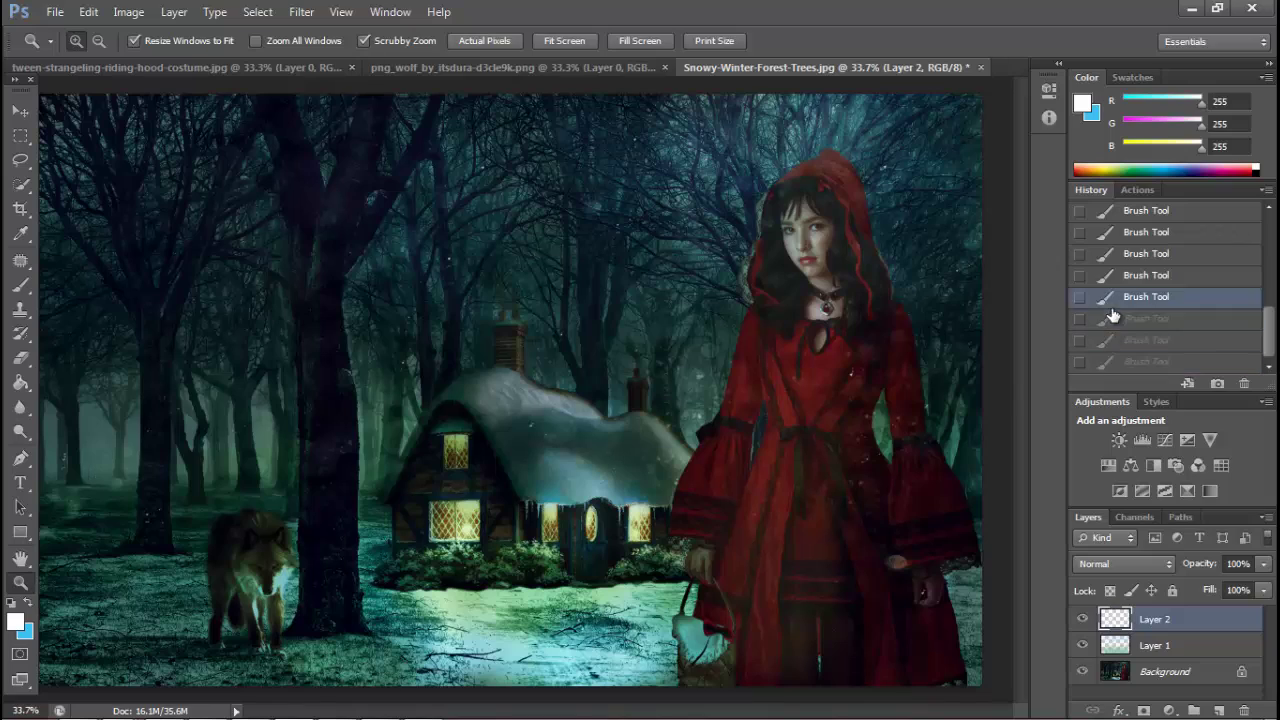
Zoom to 100% on the girl's face and set the Blur tool to 74 px
{"action": "left_click", "coordinate": [1146, 297]}
{"action": "left_click", "coordinate": [1146, 275]}
{"action": "left_click", "coordinate": [858, 299]}
{"action": "key", "text": "ctrl+0"}
{"action": "left_click", "coordinate": [586, 309]}
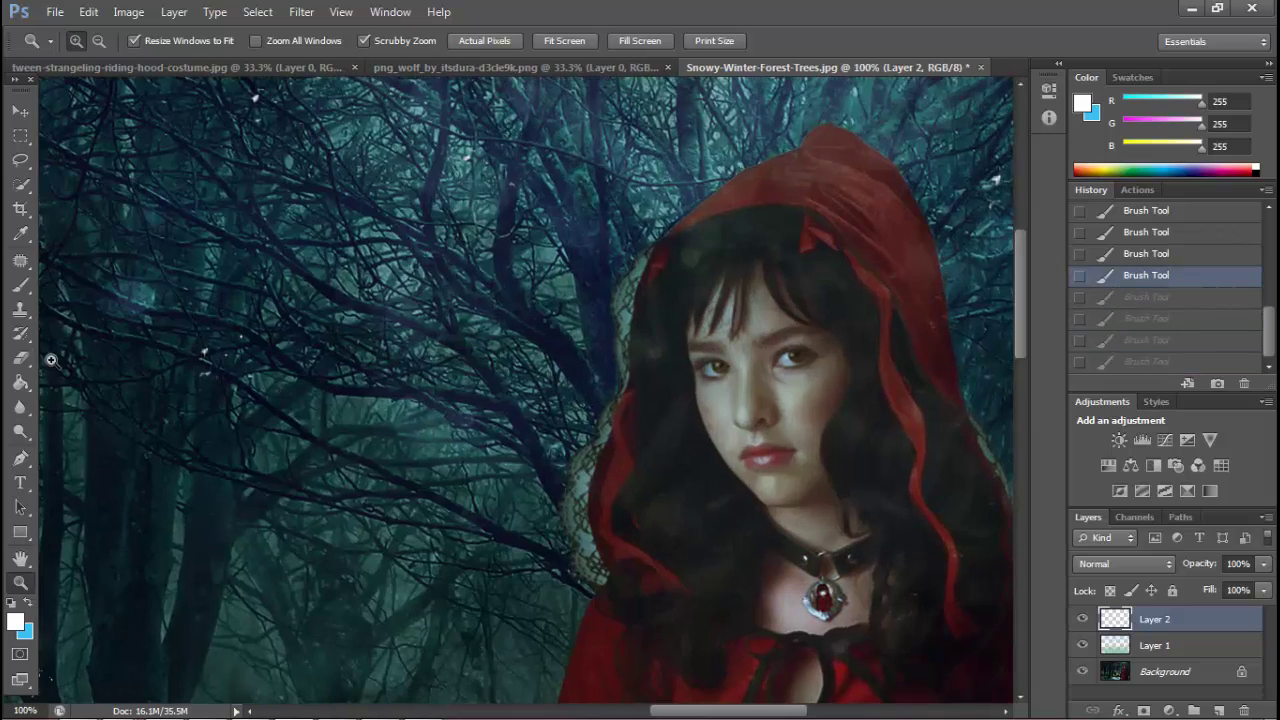
{"action": "left_click", "coordinate": [20, 407]}
{"action": "right_click", "coordinate": [336, 161]}
{"action": "key", "text": "Return"}
Blur the hood edge beside her face, then switch Blur to Lighten and soften the dress outline
{"action": "left_click_drag", "start_coordinate": [625, 330], "coordinate": [610, 434]}
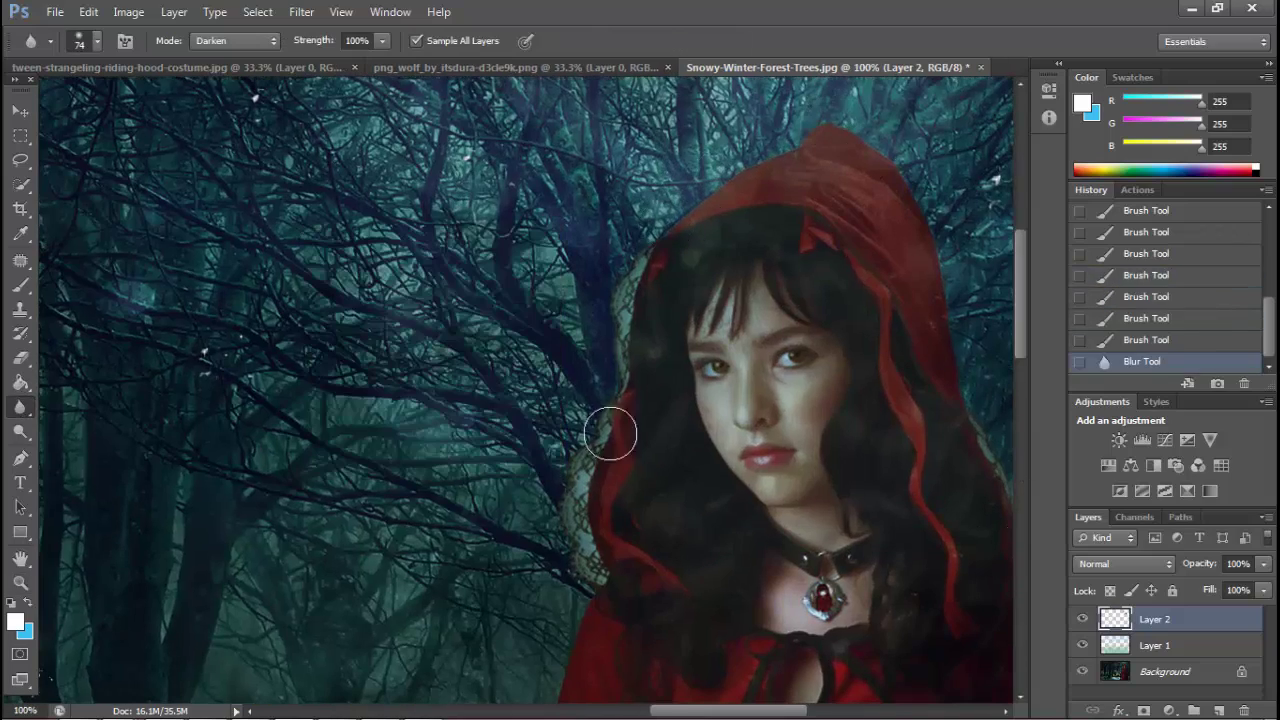
{"action": "scroll", "coordinate": [606, 517], "scroll_direction": "down", "scroll_amount": 3}
{"action": "scroll", "coordinate": [594, 574], "scroll_direction": "down", "scroll_amount": 3}
{"action": "left_click", "coordinate": [236, 41]}
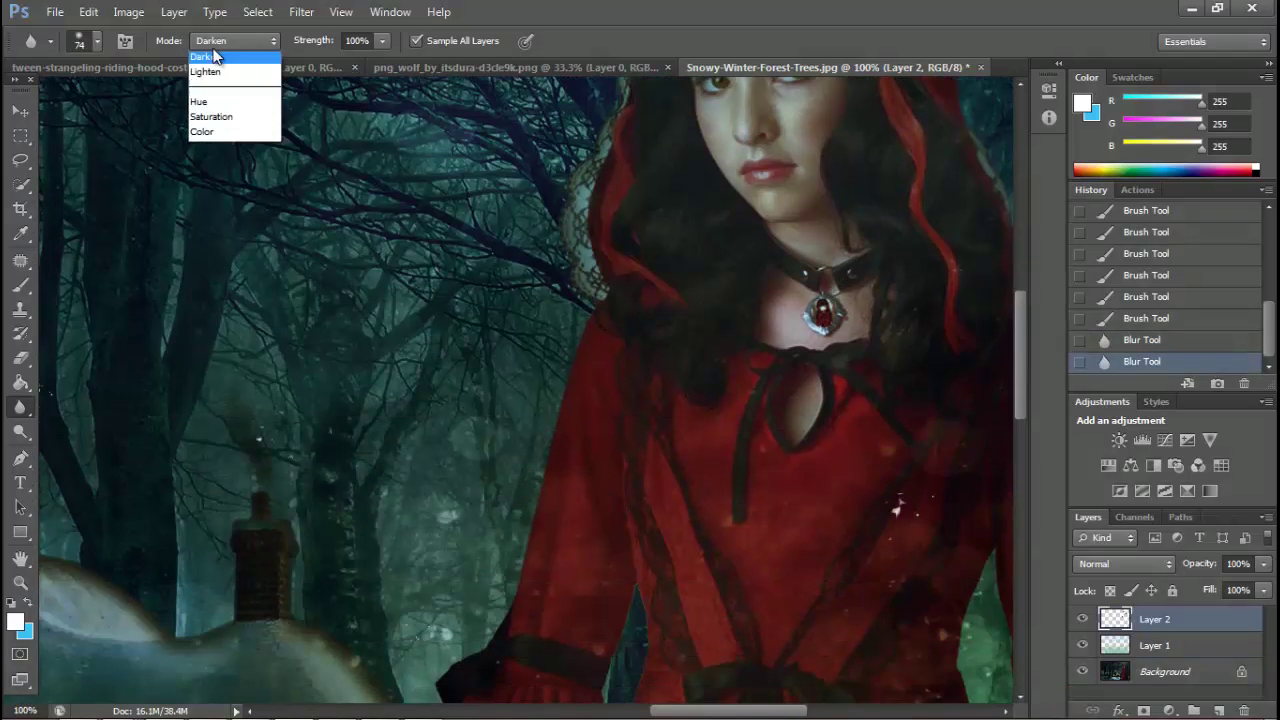
{"action": "left_click", "coordinate": [215, 64]}
{"action": "left_click_drag", "start_coordinate": [587, 355], "coordinate": [511, 623]}
Blur along the bottom hem of the dress in Lighten mode
{"action": "scroll", "coordinate": [500, 600], "scroll_direction": "down", "scroll_amount": 4}
{"action": "scroll", "coordinate": [583, 646], "scroll_direction": "down", "scroll_amount": 2}
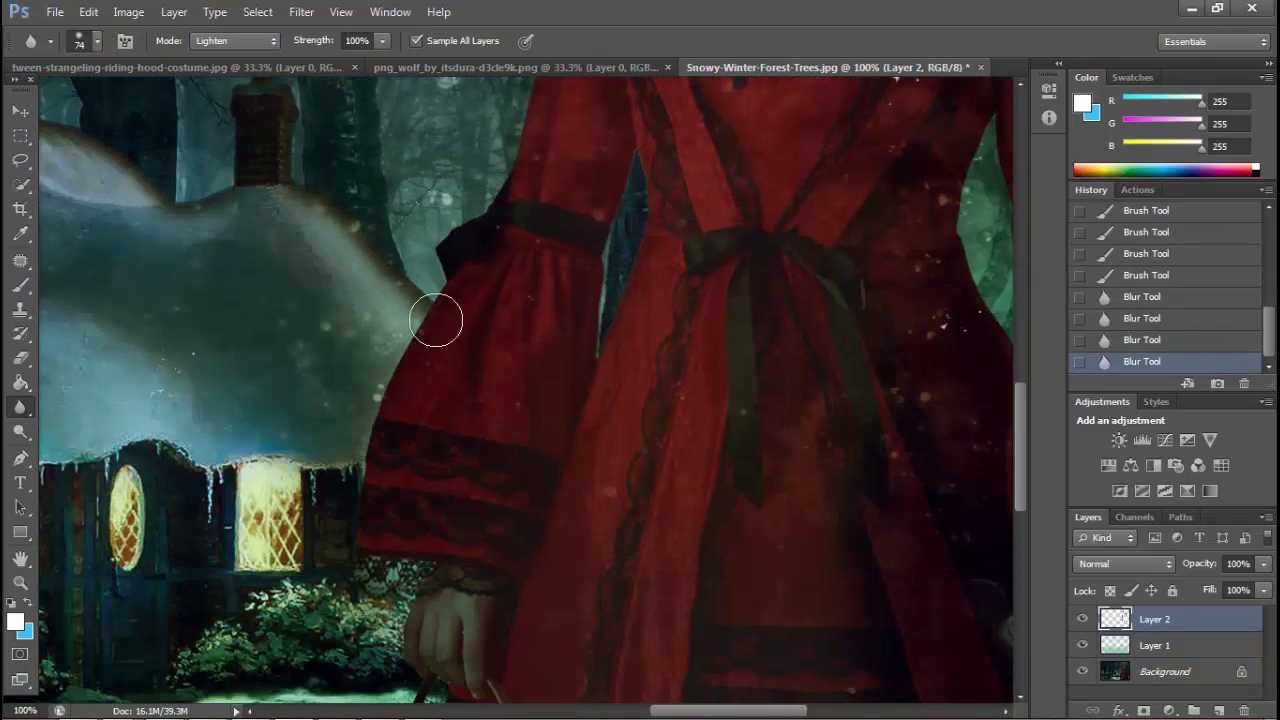
{"action": "scroll", "coordinate": [396, 669], "scroll_direction": "down", "scroll_amount": 2}
{"action": "scroll", "coordinate": [396, 669], "scroll_direction": "down", "scroll_amount": 4}
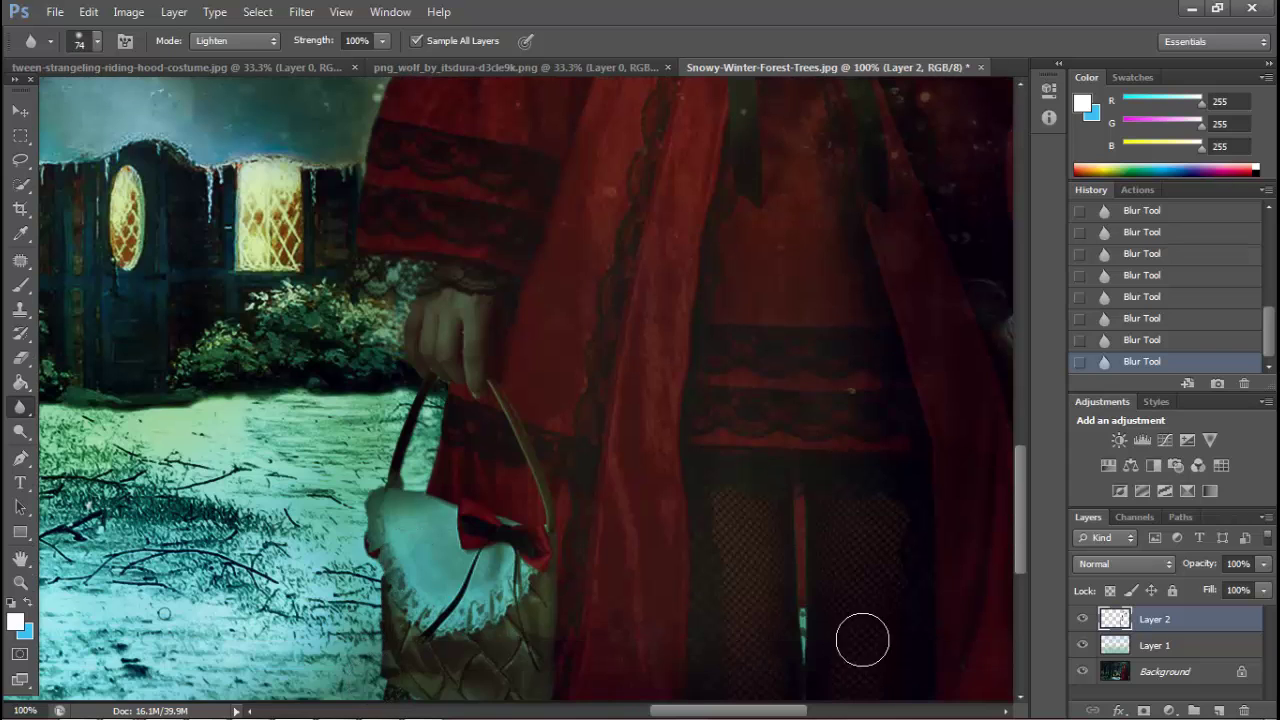
{"action": "scroll", "coordinate": [694, 716], "scroll_direction": "down", "scroll_amount": 1}
{"action": "left_click_drag", "start_coordinate": [694, 716], "coordinate": [750, 716]}
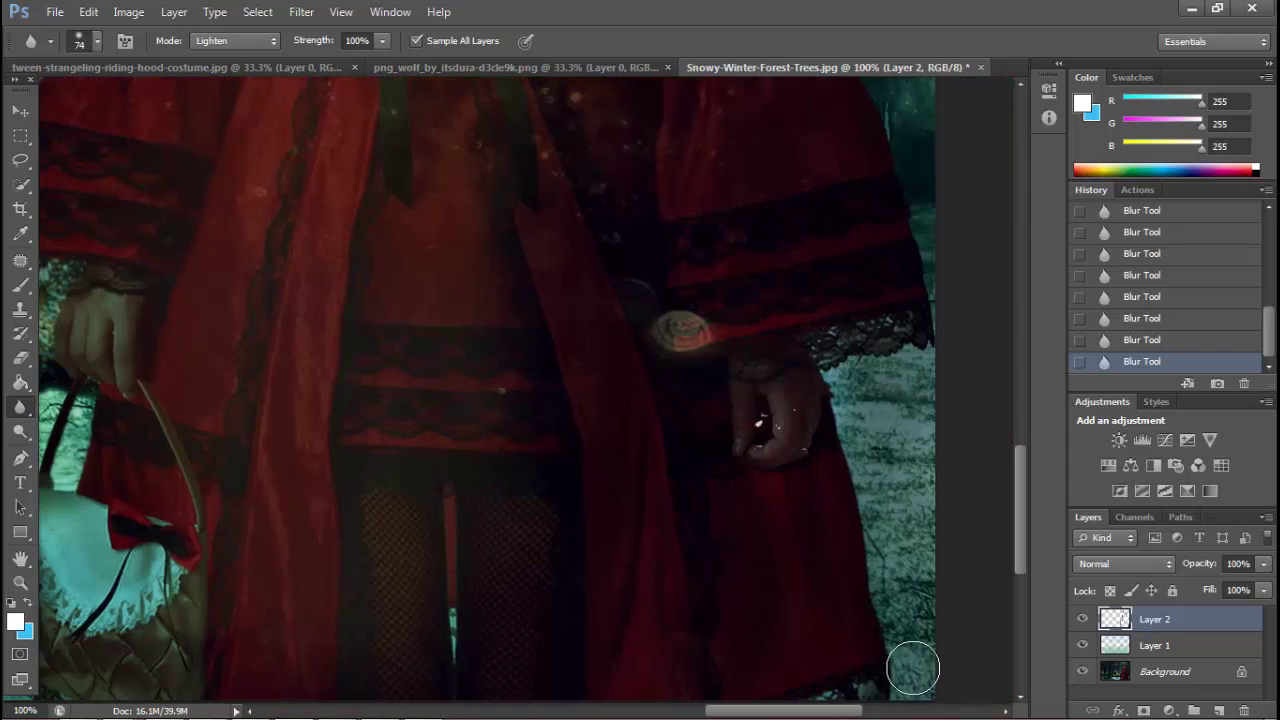
{"action": "scroll", "coordinate": [909, 451], "scroll_direction": "up", "scroll_amount": 3}
{"action": "scroll", "coordinate": [802, 290], "scroll_direction": "up", "scroll_amount": 2}
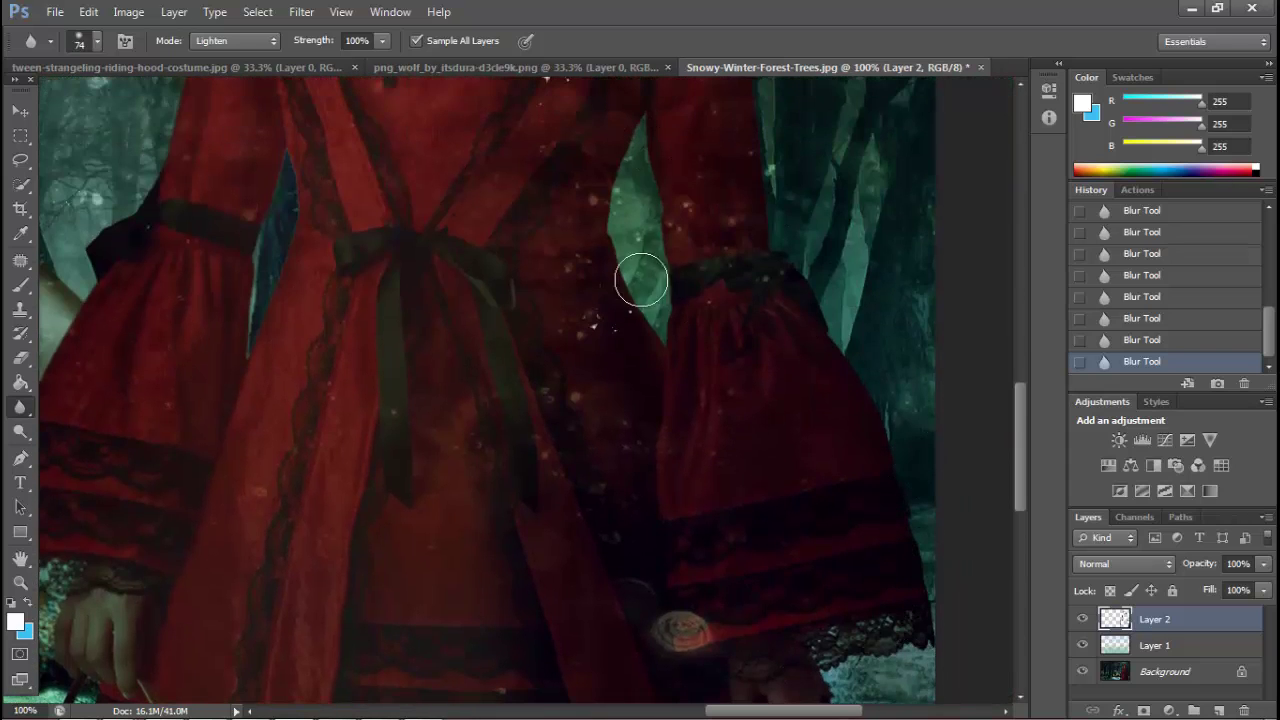
{"action": "scroll", "coordinate": [641, 281], "scroll_direction": "up", "scroll_amount": 3}
{"action": "scroll", "coordinate": [771, 520], "scroll_direction": "up", "scroll_amount": 4}
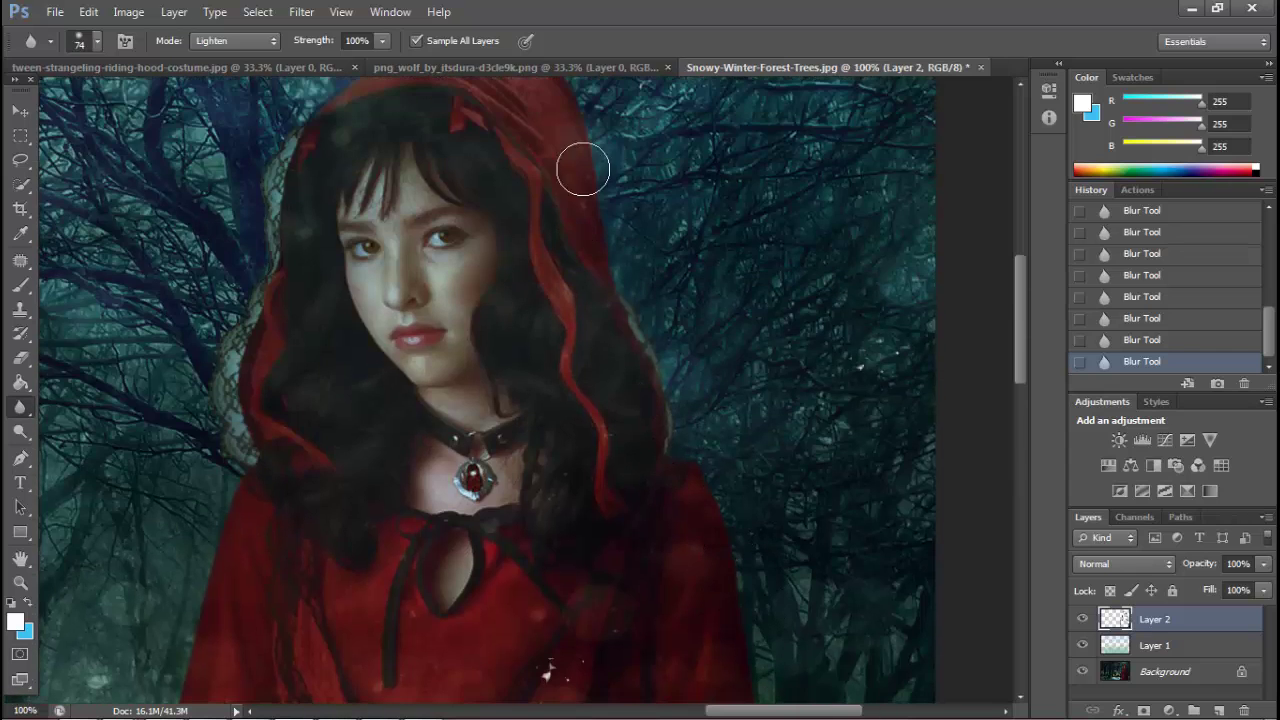
Fit the scene on screen and preview the Filter Gallery, then cancel it
{"action": "scroll", "coordinate": [583, 169], "scroll_direction": "up", "scroll_amount": 1}
{"action": "key", "text": "z"}
{"action": "key", "text": "ctrl+0"}
{"action": "left_click", "coordinate": [298, 12]}
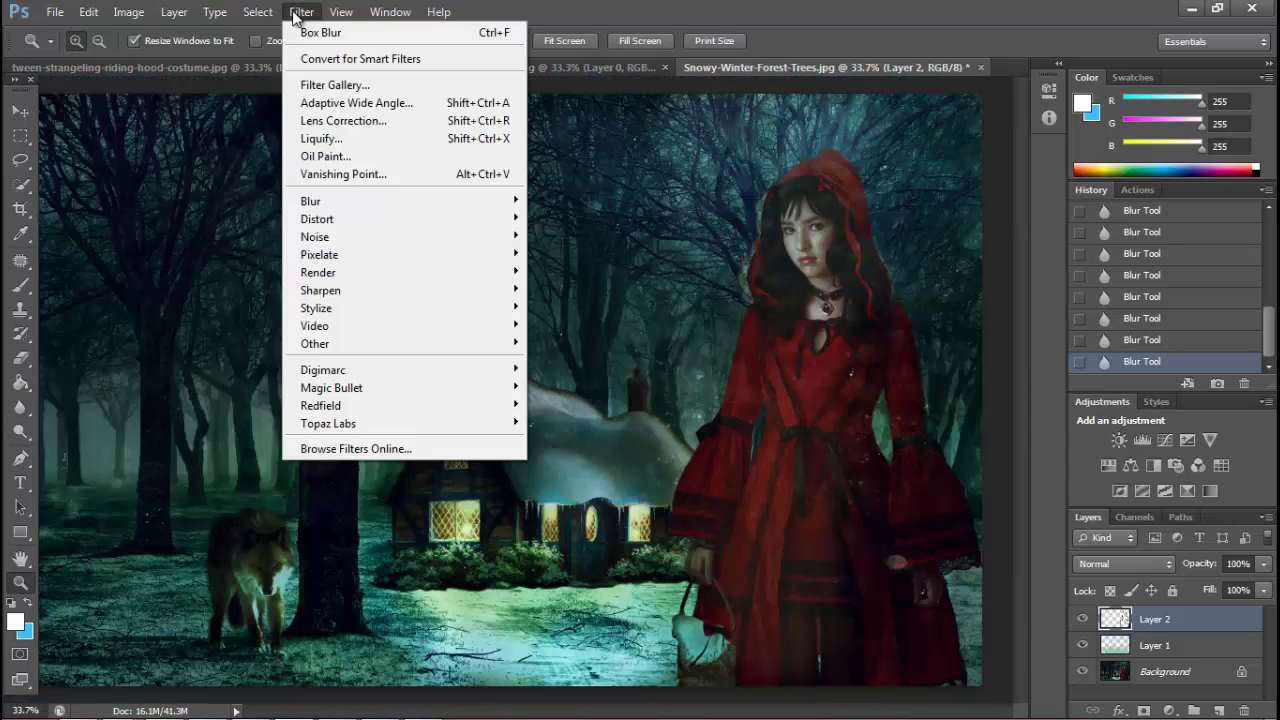
{"action": "left_click", "coordinate": [335, 85]}
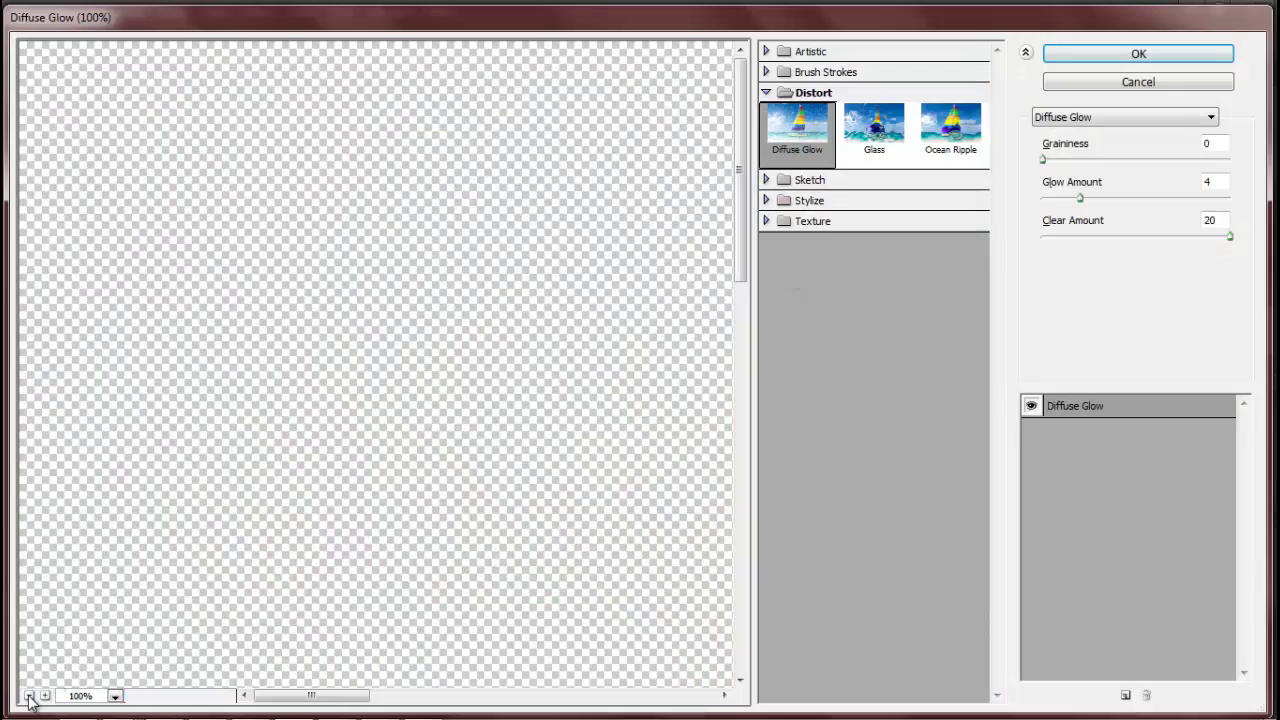
{"action": "left_click", "coordinate": [29, 695]}
{"action": "left_click", "coordinate": [126, 12]}
Flatten the image and apply Diffuse Glow with Glow 5 from the Filter Gallery
{"action": "left_click", "coordinate": [206, 603]}
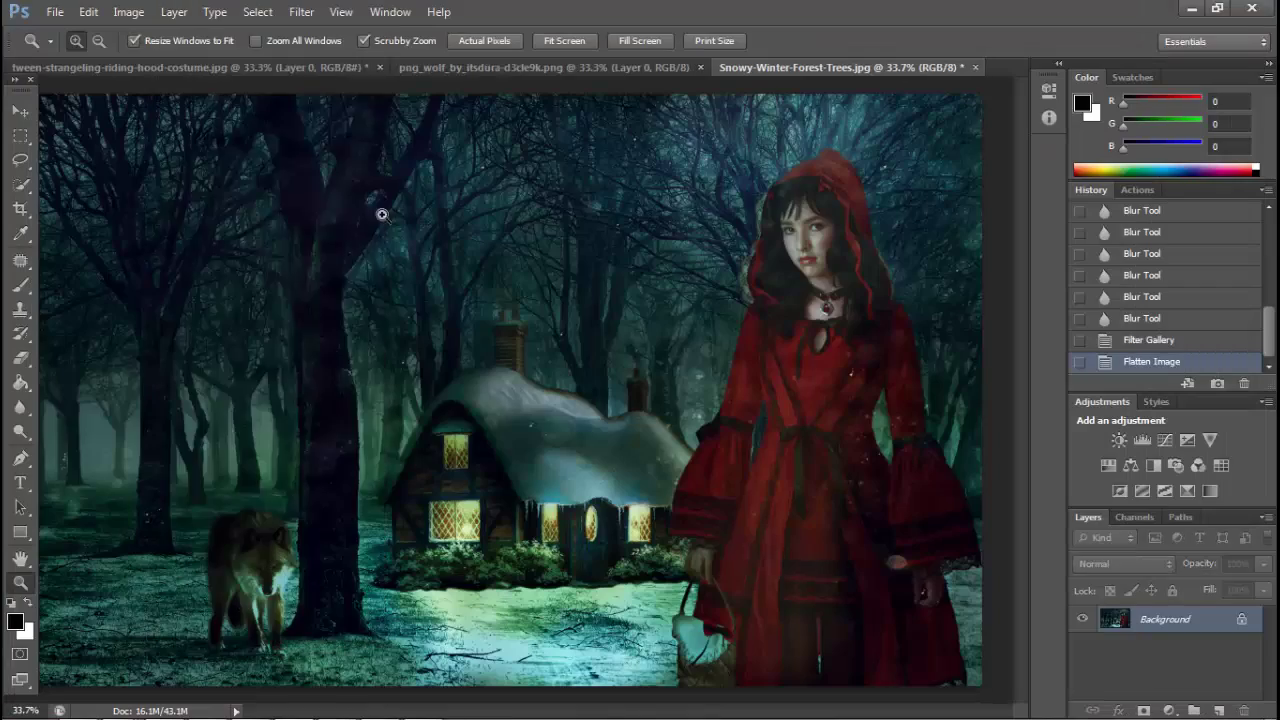
{"action": "left_click", "coordinate": [297, 12]}
{"action": "left_click", "coordinate": [320, 83]}
{"action": "left_click", "coordinate": [29, 695]}
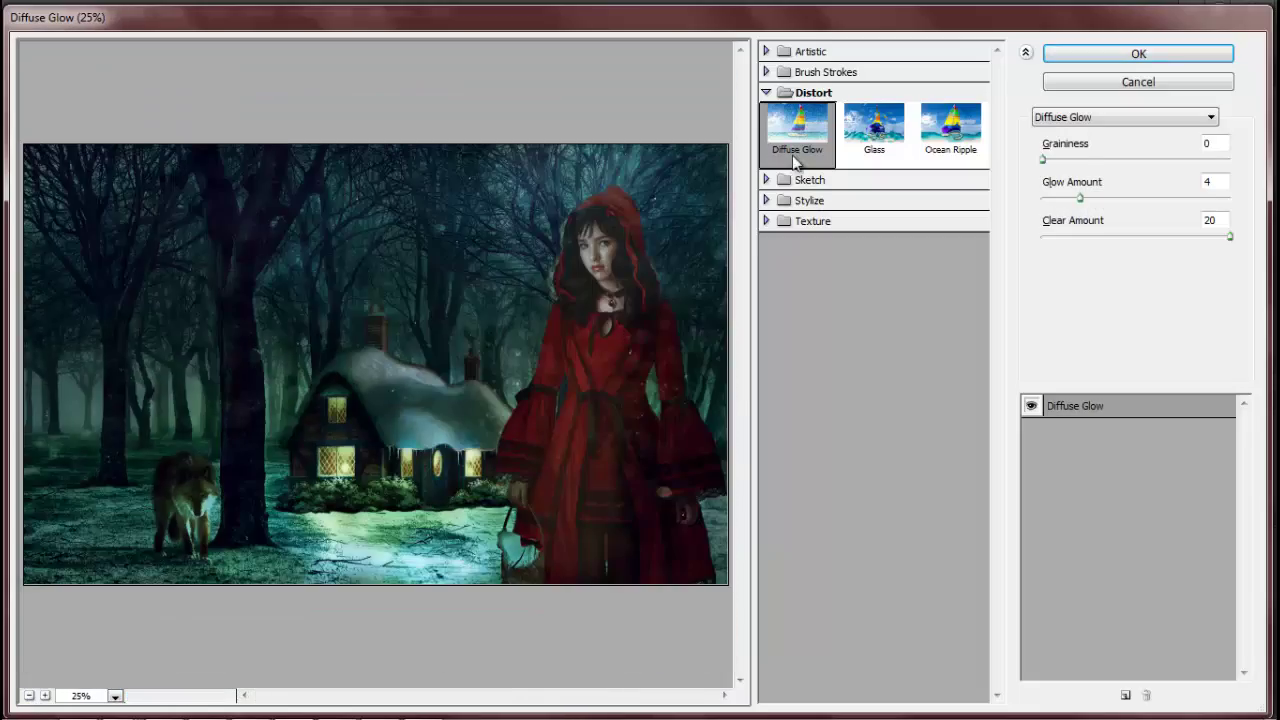
{"action": "left_click_drag", "start_coordinate": [1080, 190], "coordinate": [1091, 203]}
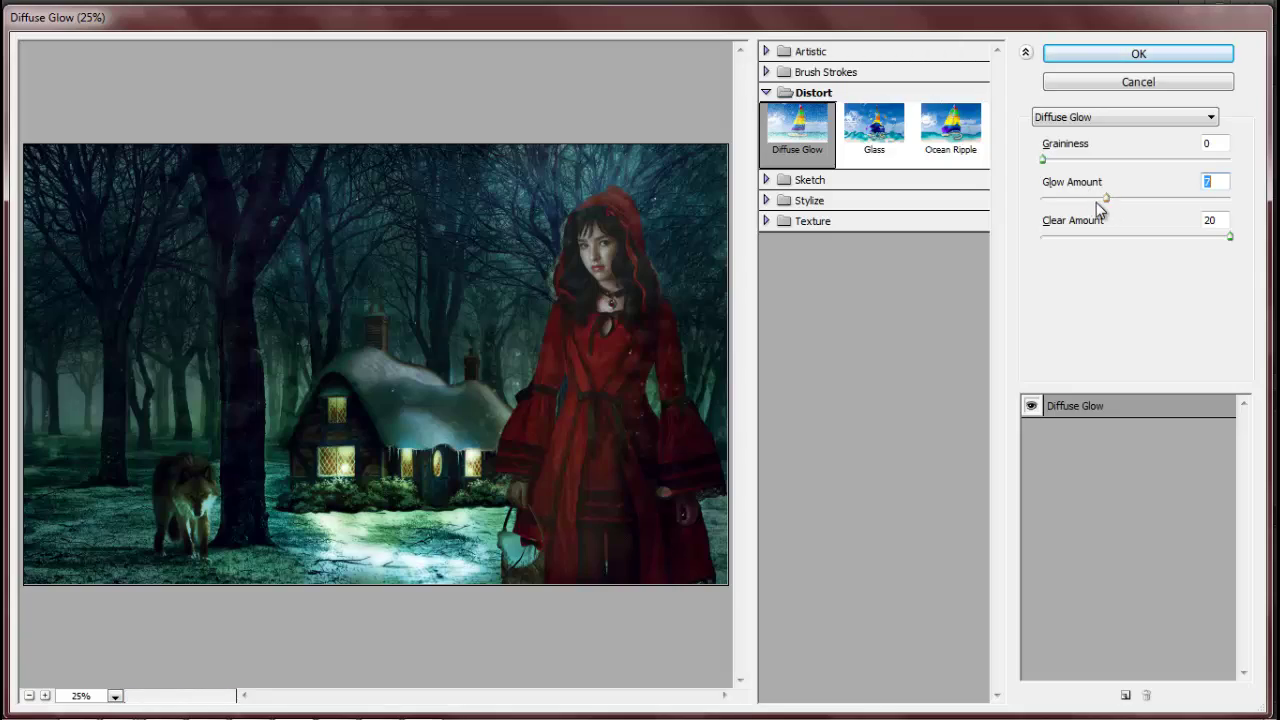
{"action": "left_click", "coordinate": [1138, 53]}
Apply Artistic > Paint Daubs with brush size 1 and sharpness 4
{"action": "left_click", "coordinate": [301, 12]}
{"action": "left_click", "coordinate": [368, 93]}
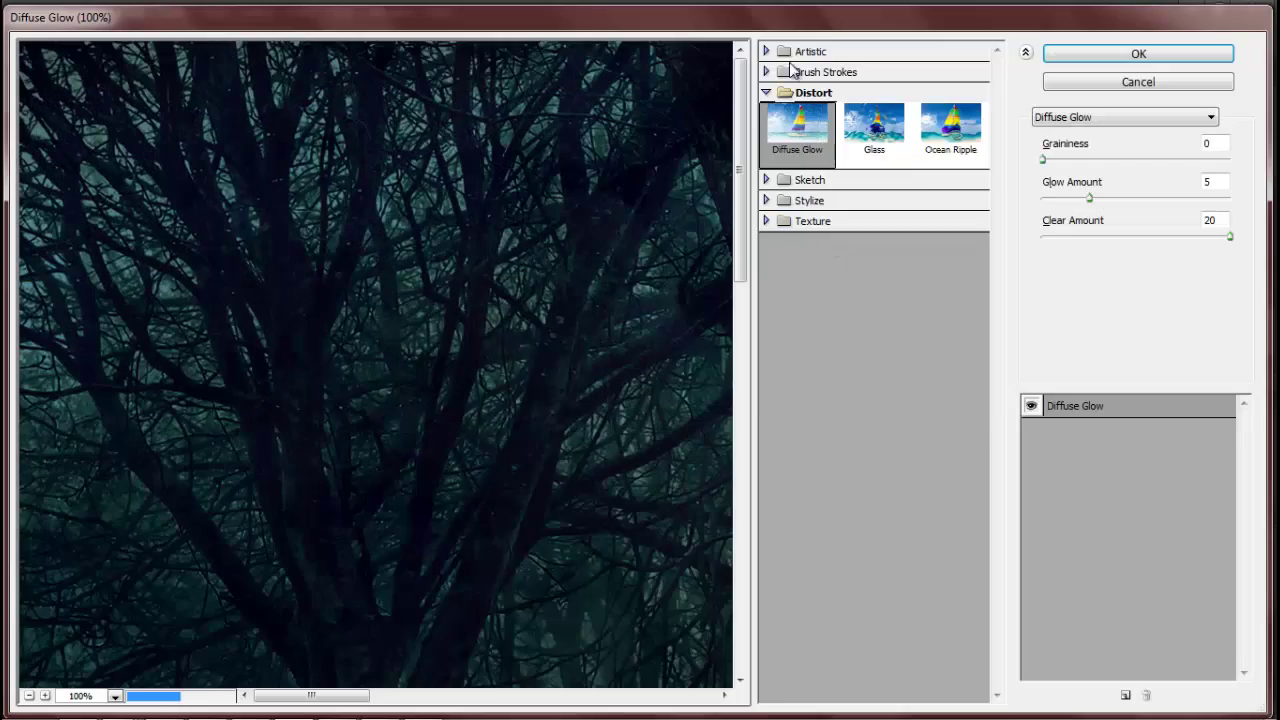
{"action": "left_click", "coordinate": [785, 51]}
{"action": "left_click", "coordinate": [797, 222]}
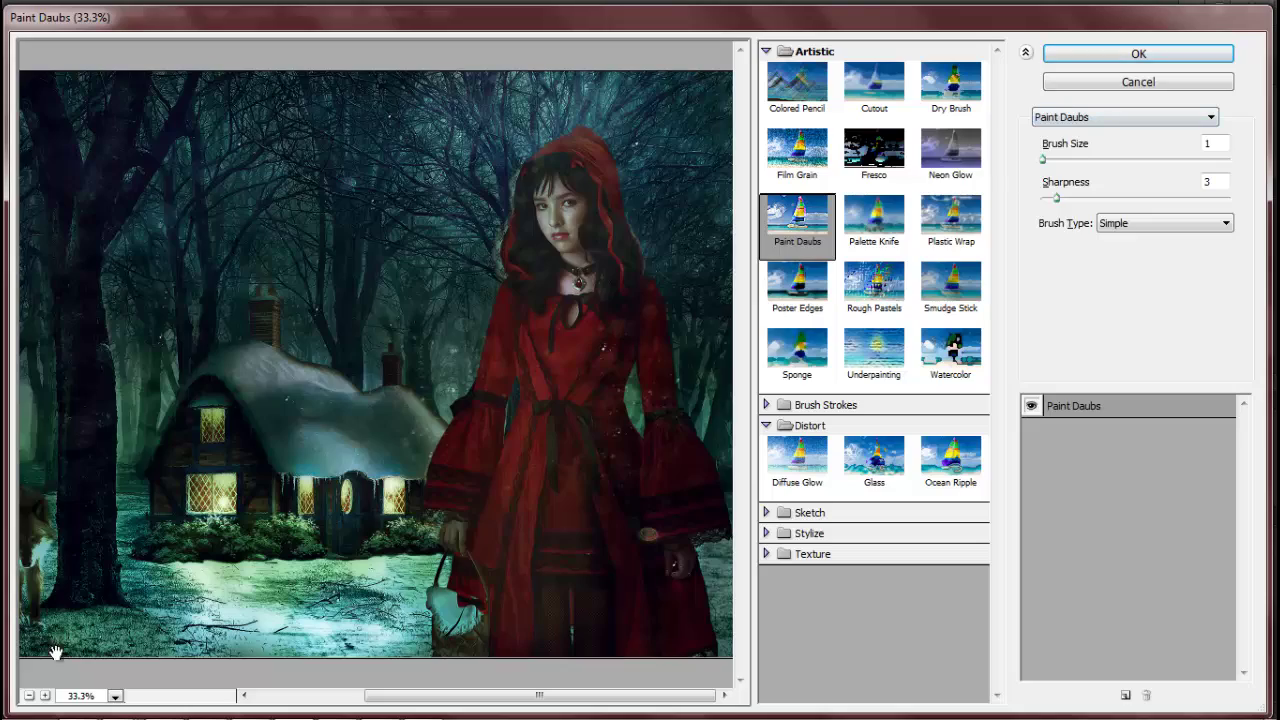
{"action": "left_click", "coordinate": [44, 695]}
{"action": "left_click_drag", "start_coordinate": [1066, 200], "coordinate": [1071, 200]}
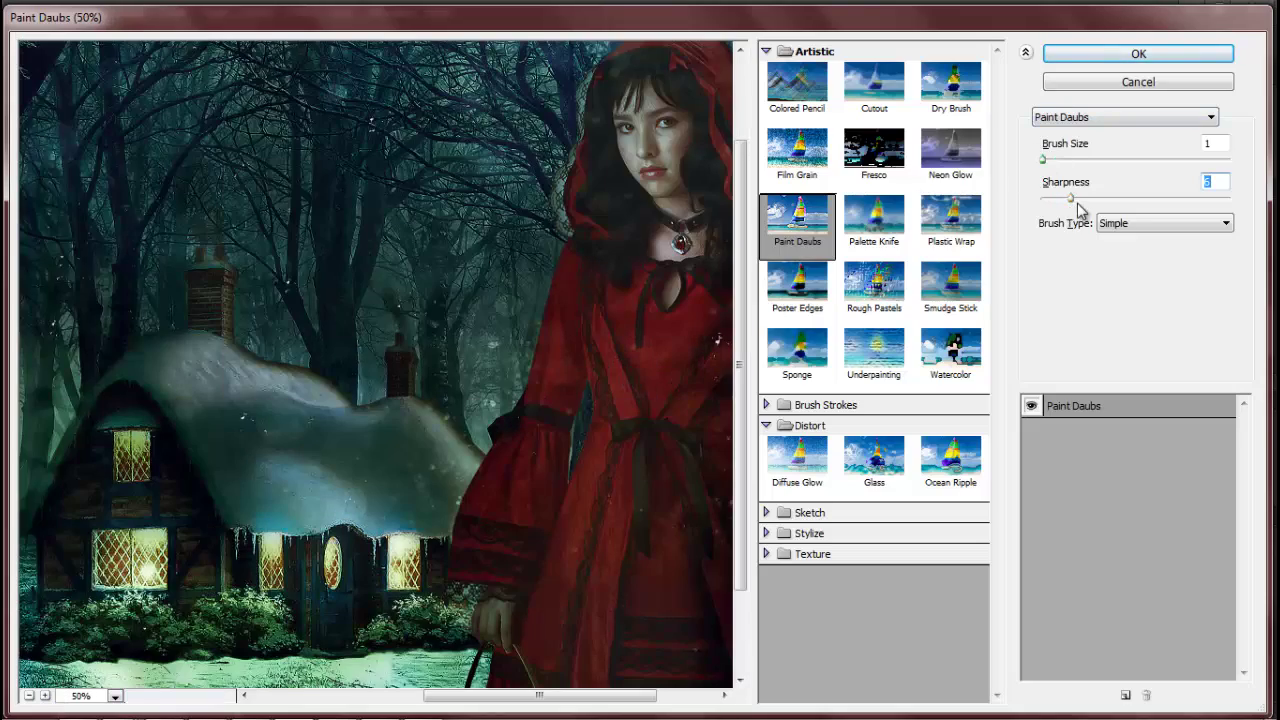
{"action": "left_click", "coordinate": [1093, 58]}
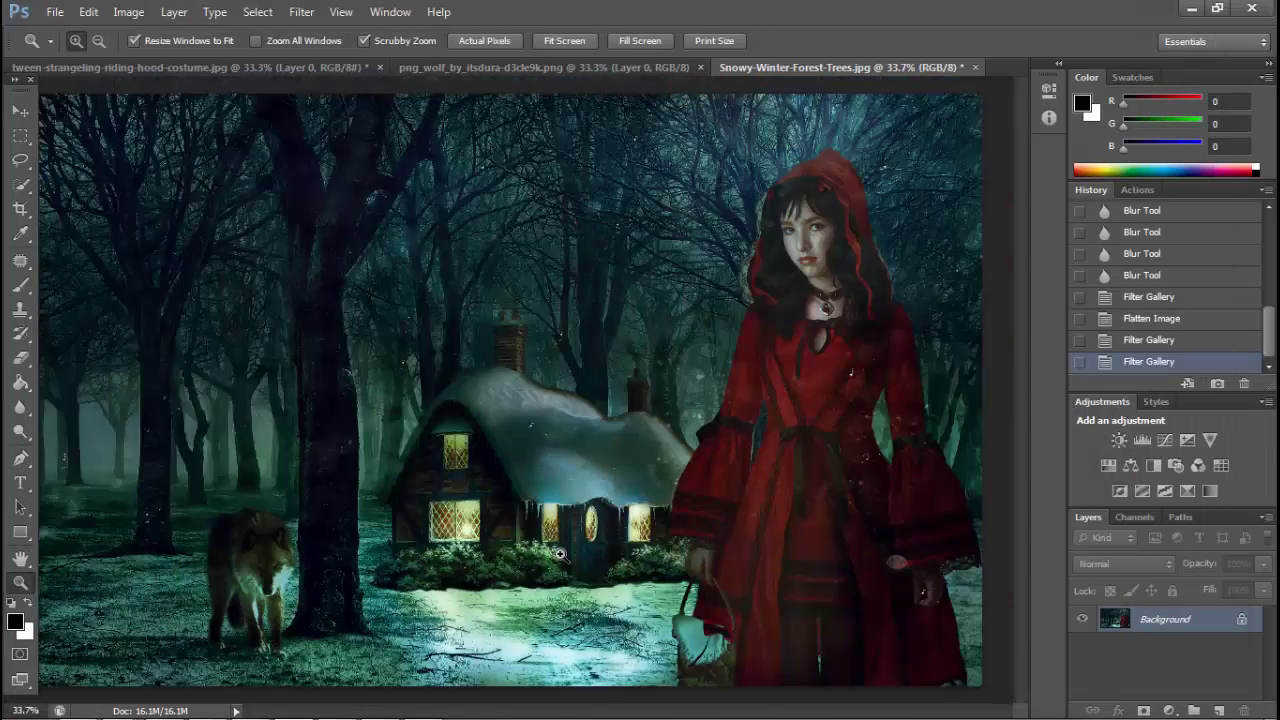
Apply Paint Daubs a second time, then inspect the cottage and wolf up close
{"action": "left_click", "coordinate": [1150, 340]}
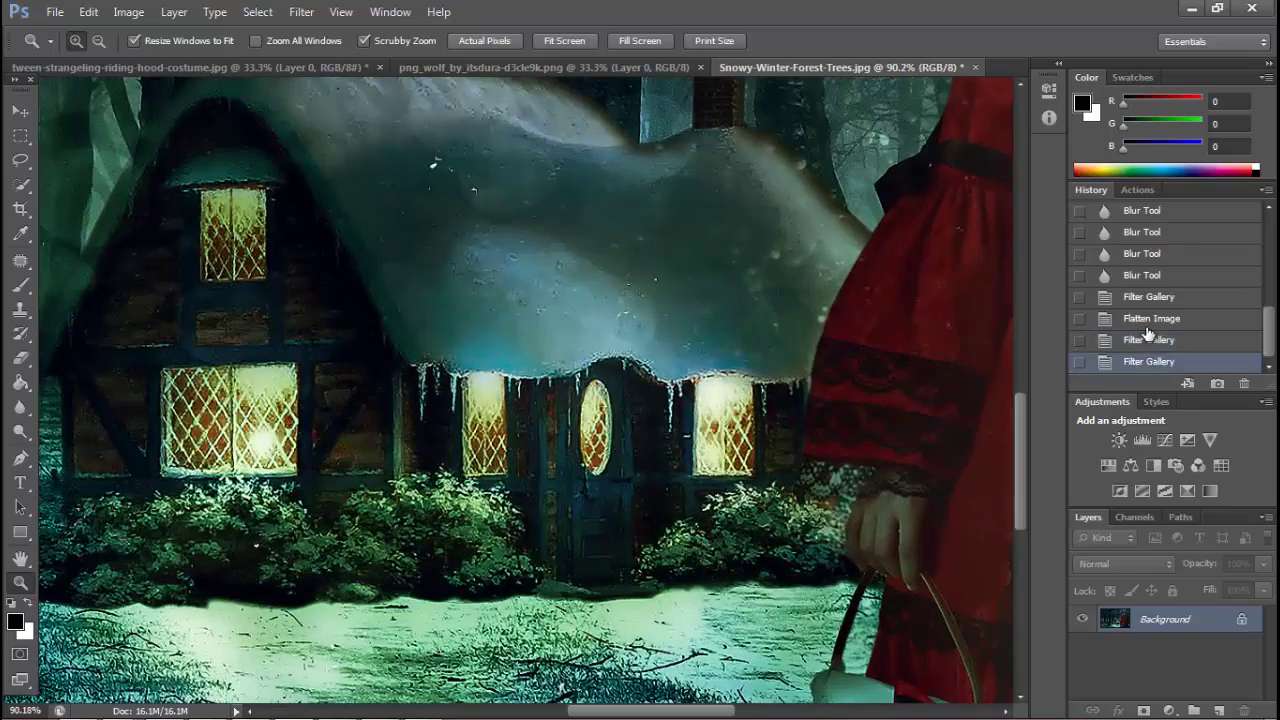
{"action": "left_click", "coordinate": [301, 12]}
{"action": "left_click", "coordinate": [315, 33]}
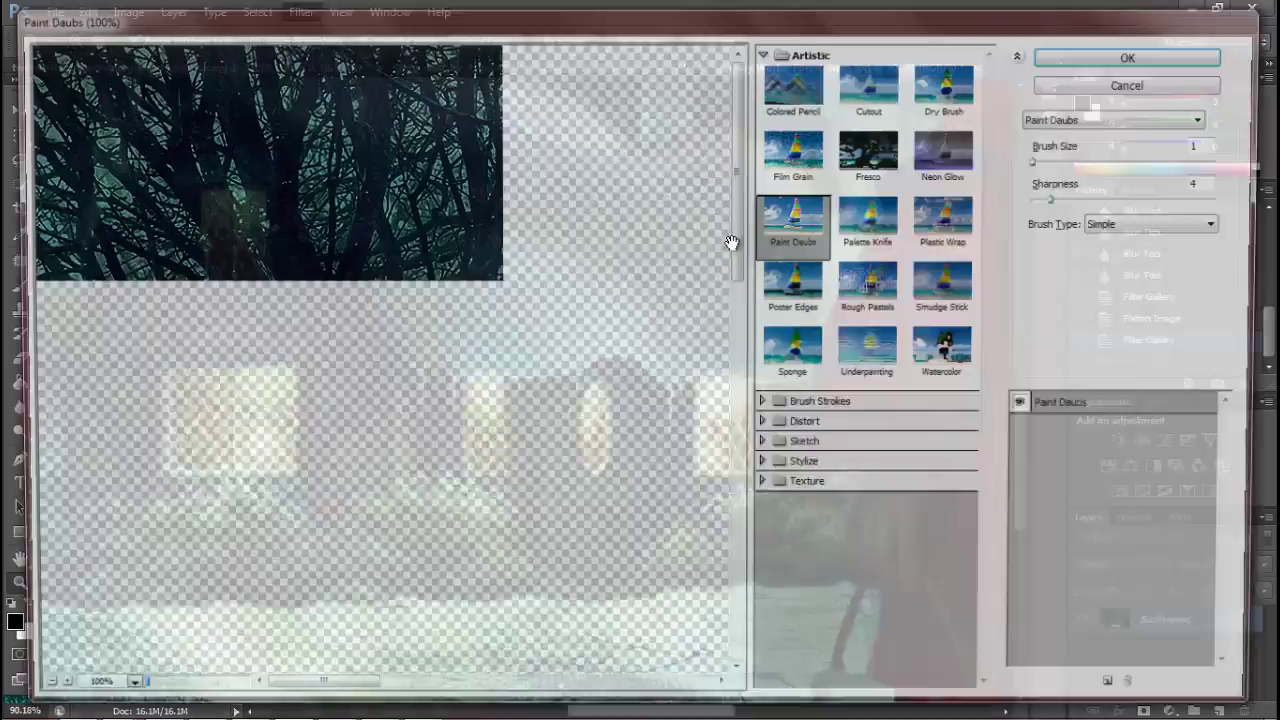
{"action": "left_click", "coordinate": [1137, 51]}
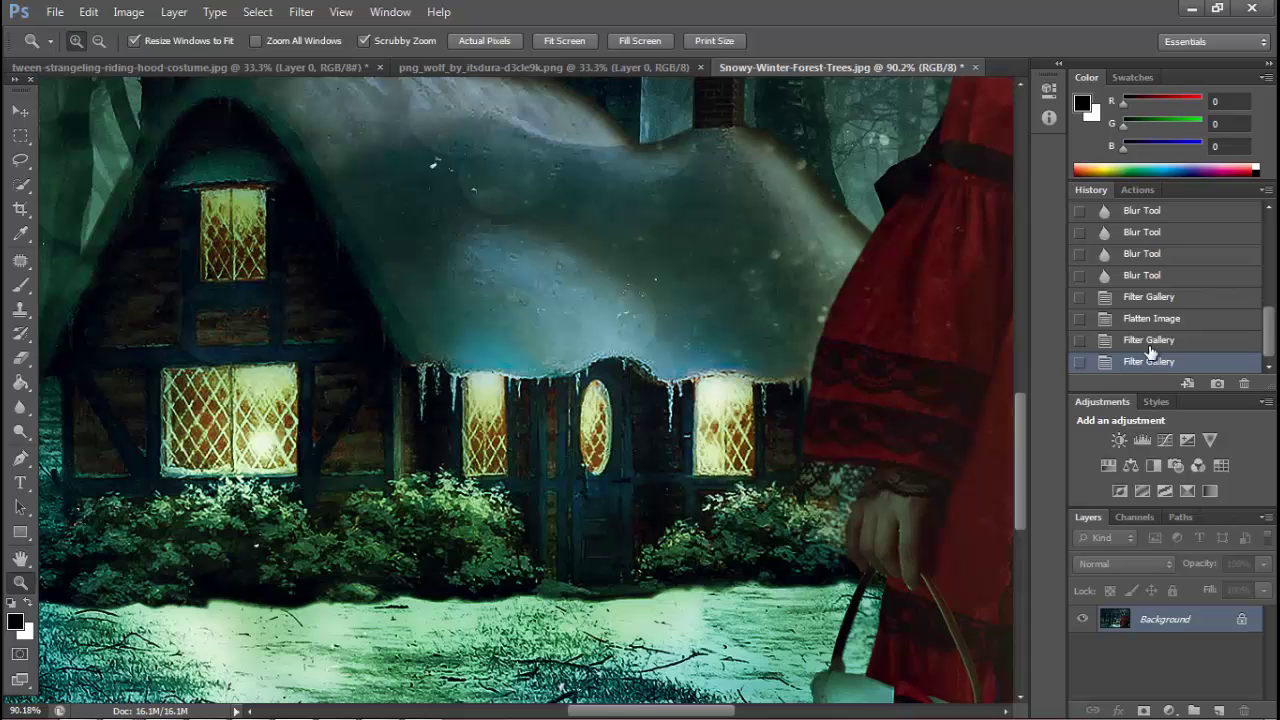
{"action": "right_click", "coordinate": [750, 418]}
{"action": "left_click", "coordinate": [775, 431]}
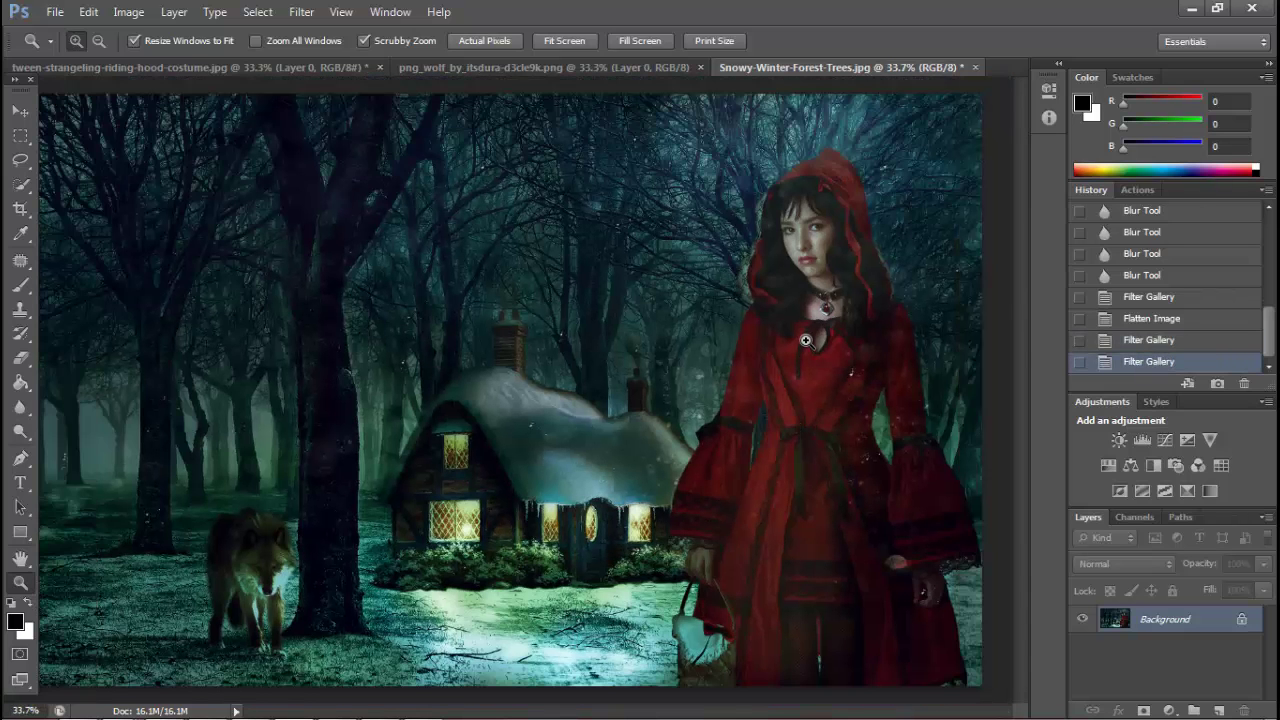
{"action": "left_click_drag", "start_coordinate": [220, 610], "coordinate": [118, 511]}
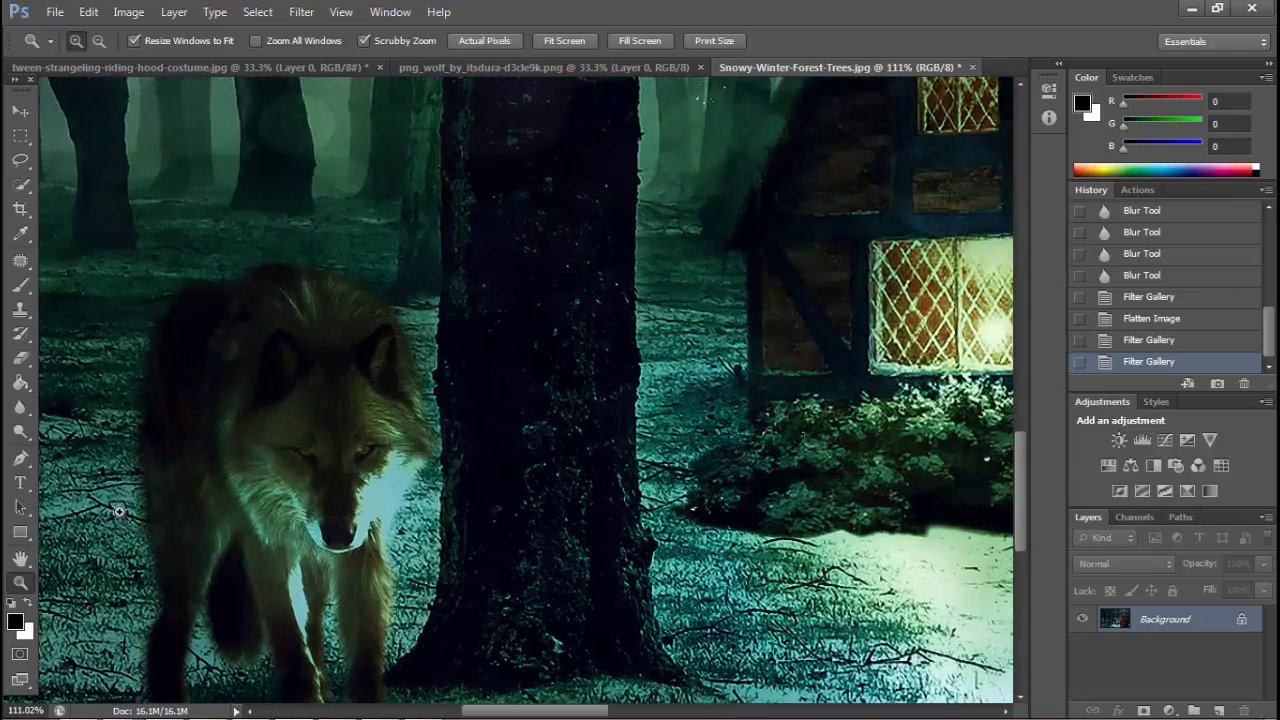
Set the Brush to Hue mode with default brushes and a soft round tip
{"action": "key", "text": "b"}
{"action": "left_click", "coordinate": [238, 41]}
{"action": "left_click", "coordinate": [250, 510]}
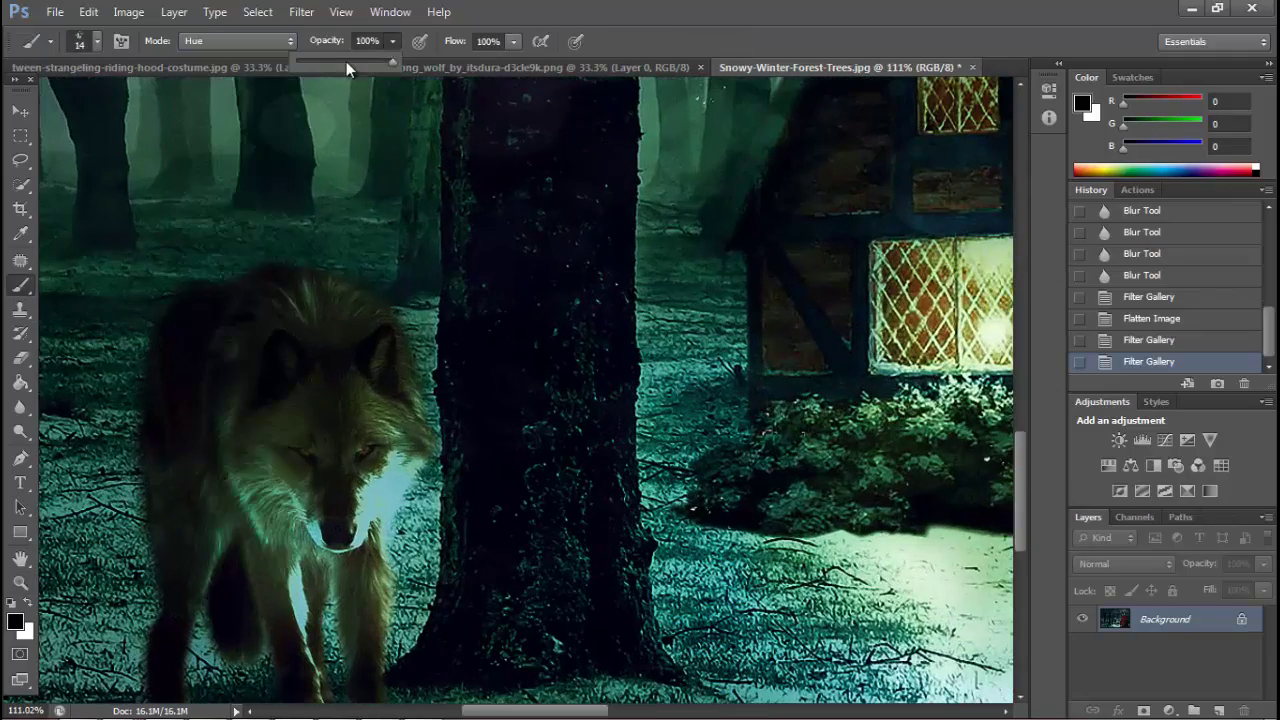
{"action": "right_click", "coordinate": [352, 274]}
{"action": "left_click", "coordinate": [577, 288]}
{"action": "left_click", "coordinate": [651, 246]}
{"action": "key", "text": "Return"}
{"action": "left_click", "coordinate": [434, 400]}
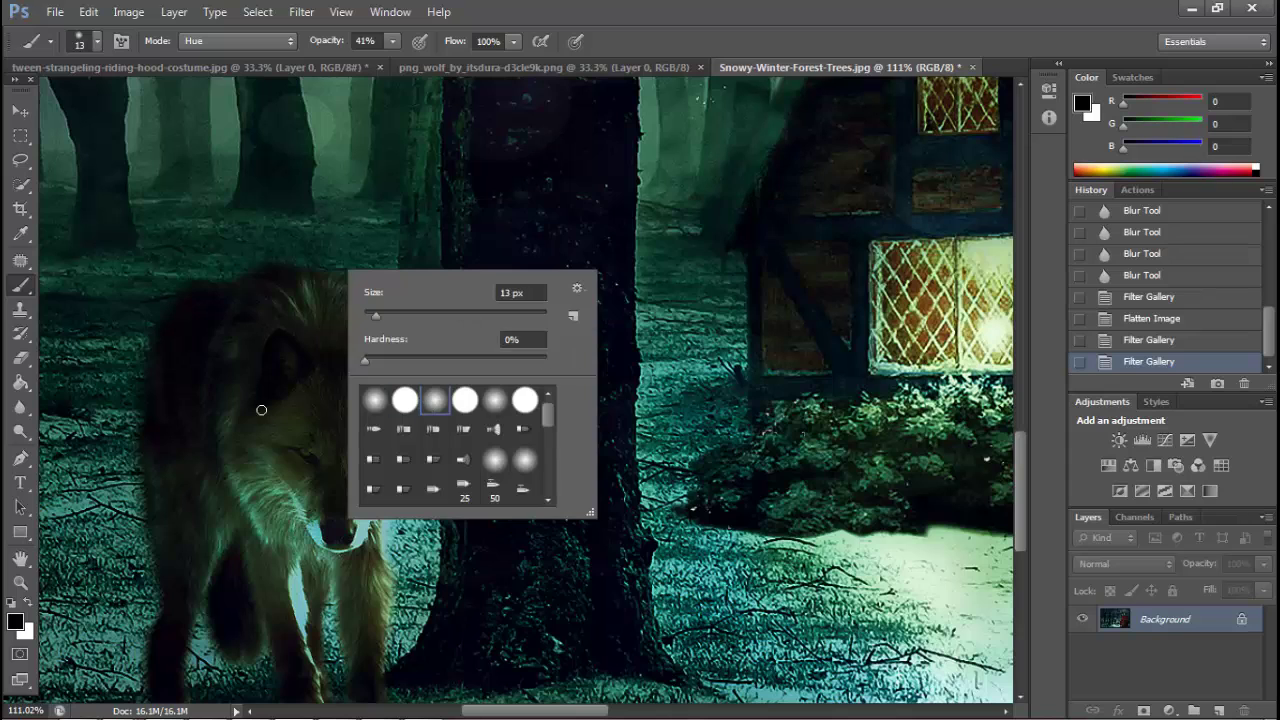
Paint Hue-mode strokes over the wolf's fur with a 56 px brush
{"action": "left_click", "coordinate": [334, 391]}
{"action": "key", "text": "ctrl+alt+z"}
{"action": "key", "text": "ctrl+alt+z"}
{"action": "right_click", "coordinate": [345, 446]}
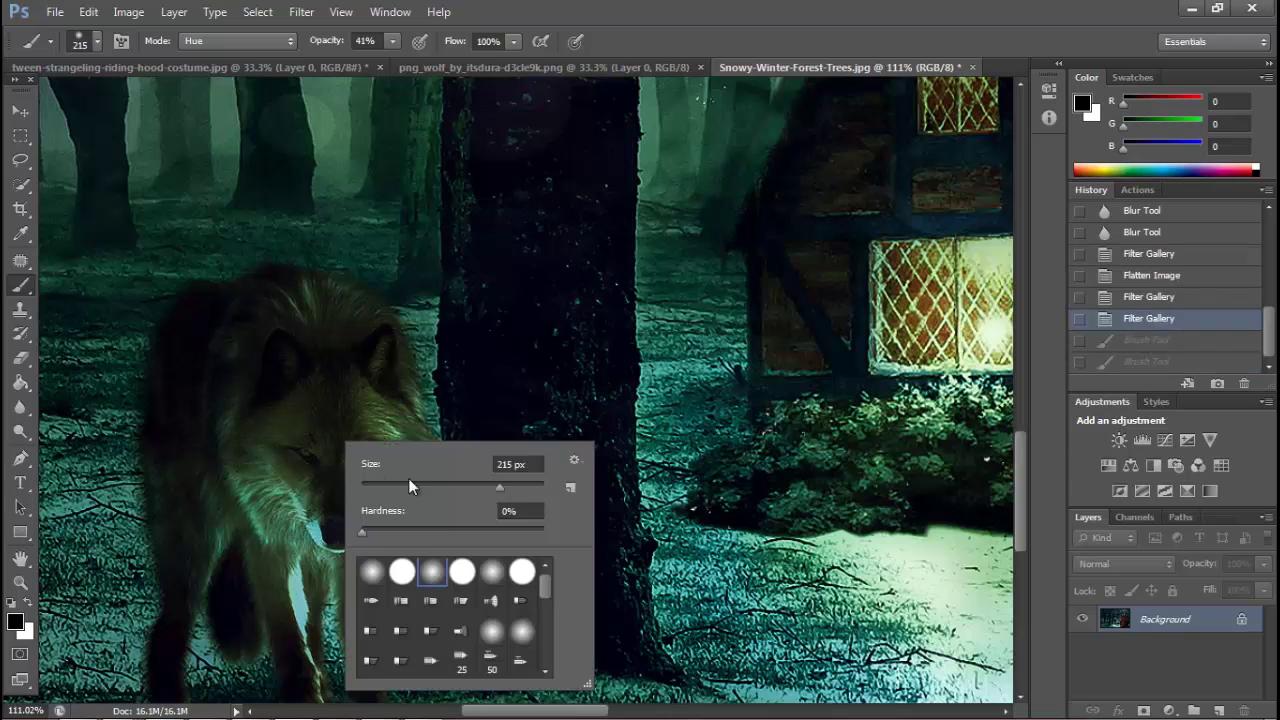
{"action": "type", "text": "56"}
{"action": "key", "text": "Return"}
{"action": "left_click", "coordinate": [364, 412]}
{"action": "left_click", "coordinate": [314, 397]}
{"action": "left_click", "coordinate": [305, 460]}
{"action": "left_click", "coordinate": [297, 531]}
{"action": "left_click", "coordinate": [271, 483]}
{"action": "left_click", "coordinate": [328, 344]}
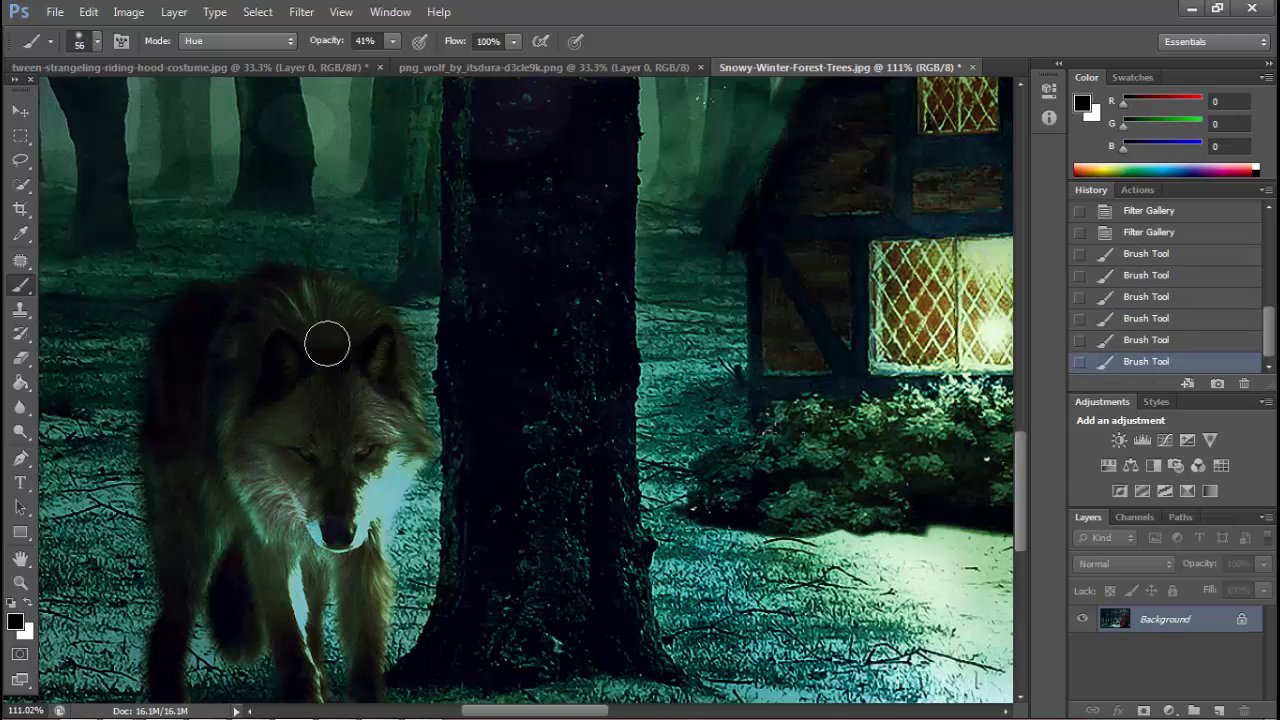
Revert to the Filter Gallery history state and zoom out to the whole composite
{"action": "key", "text": "z"}
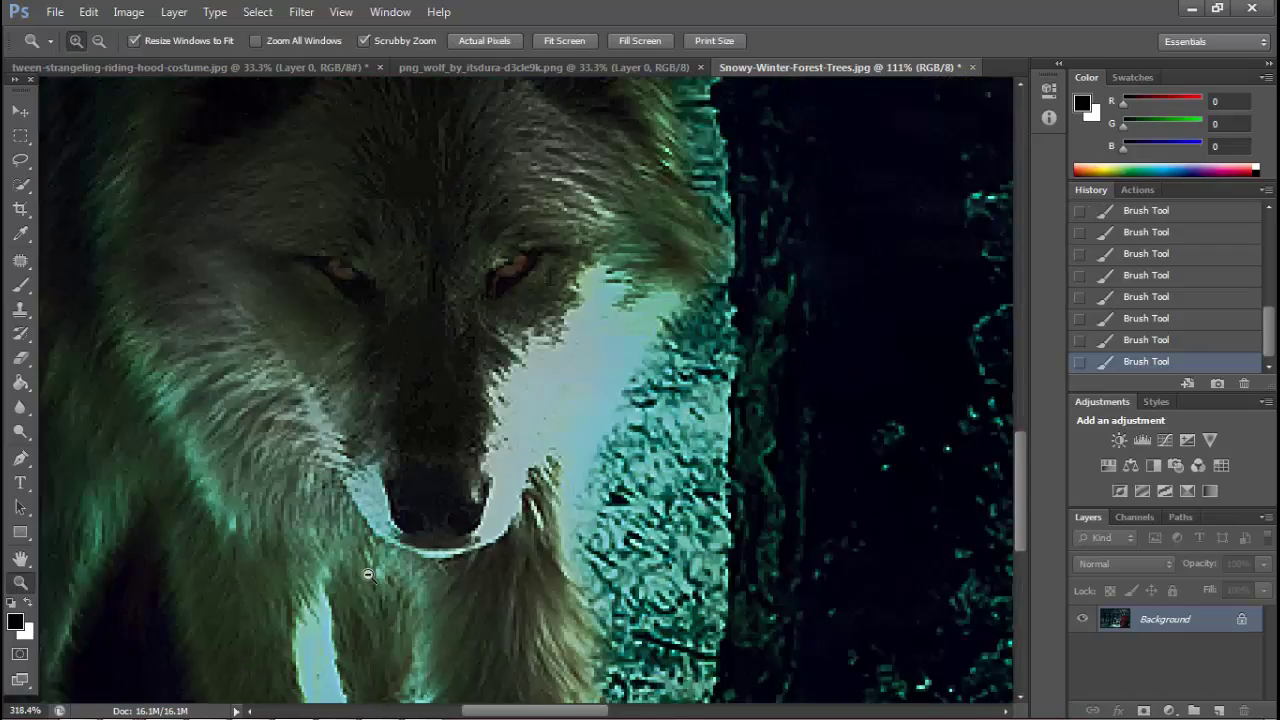
{"action": "scroll", "coordinate": [1165, 290], "scroll_direction": "up", "scroll_amount": 1}
{"action": "left_click", "coordinate": [1148, 218]}
{"action": "left_click_drag", "start_coordinate": [777, 371], "coordinate": [522, 360]}
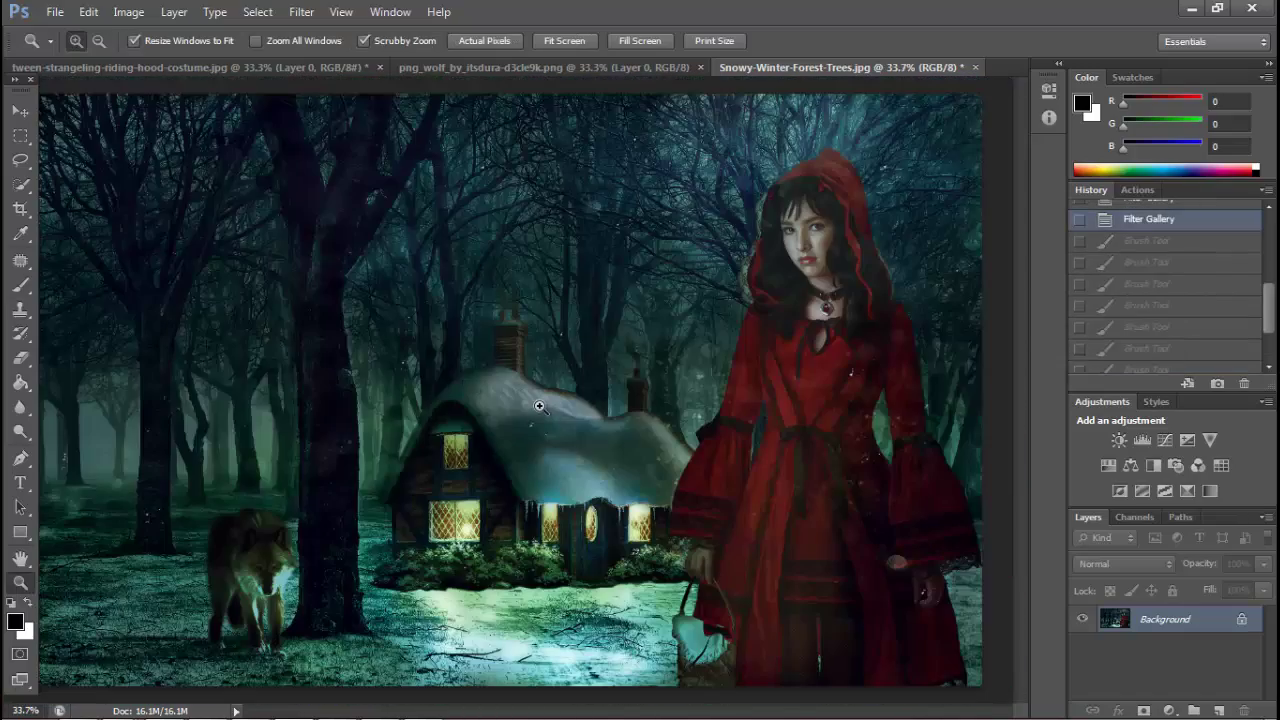
Fit the image on screen and apply Vibrance +35 with Saturation 0
{"action": "right_click", "coordinate": [698, 266]}
{"action": "left_click", "coordinate": [715, 278]}
{"action": "left_click", "coordinate": [128, 14]}
{"action": "left_click", "coordinate": [415, 134]}
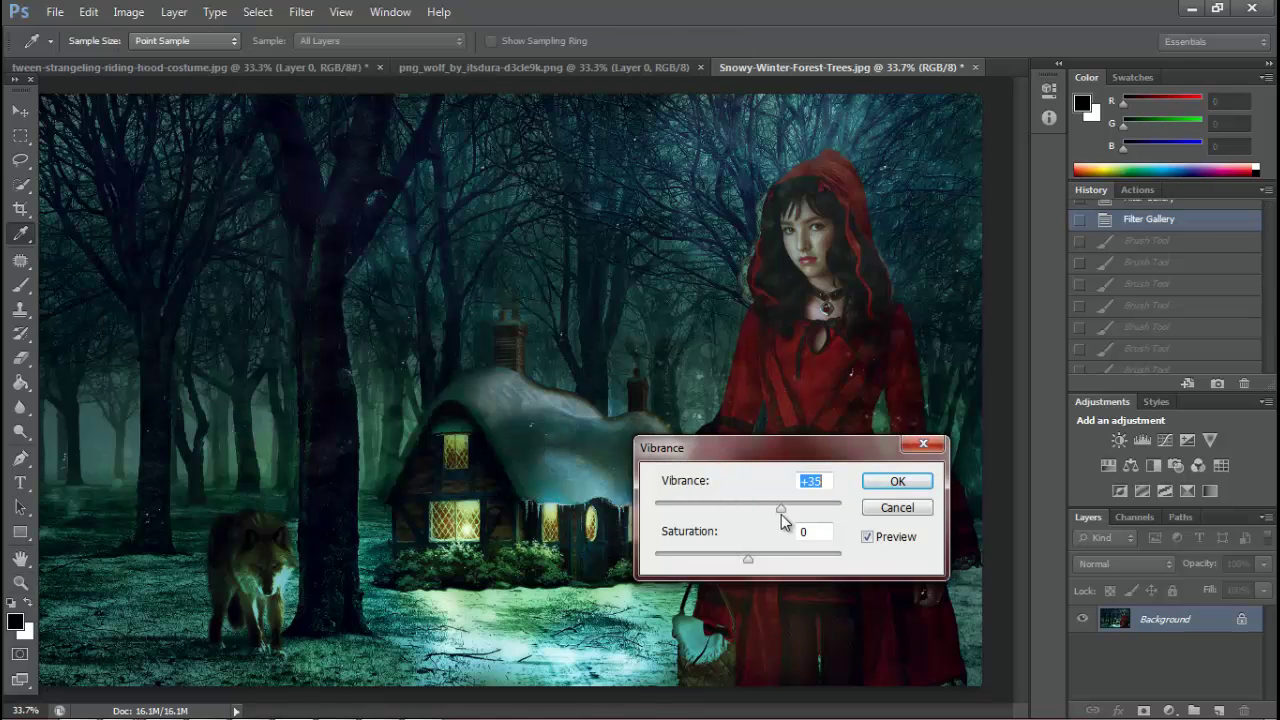
{"action": "left_click", "coordinate": [897, 481]}
Toggle the Vibrance boost off and on to compare, then fit the image
{"action": "left_click", "coordinate": [174, 12]}
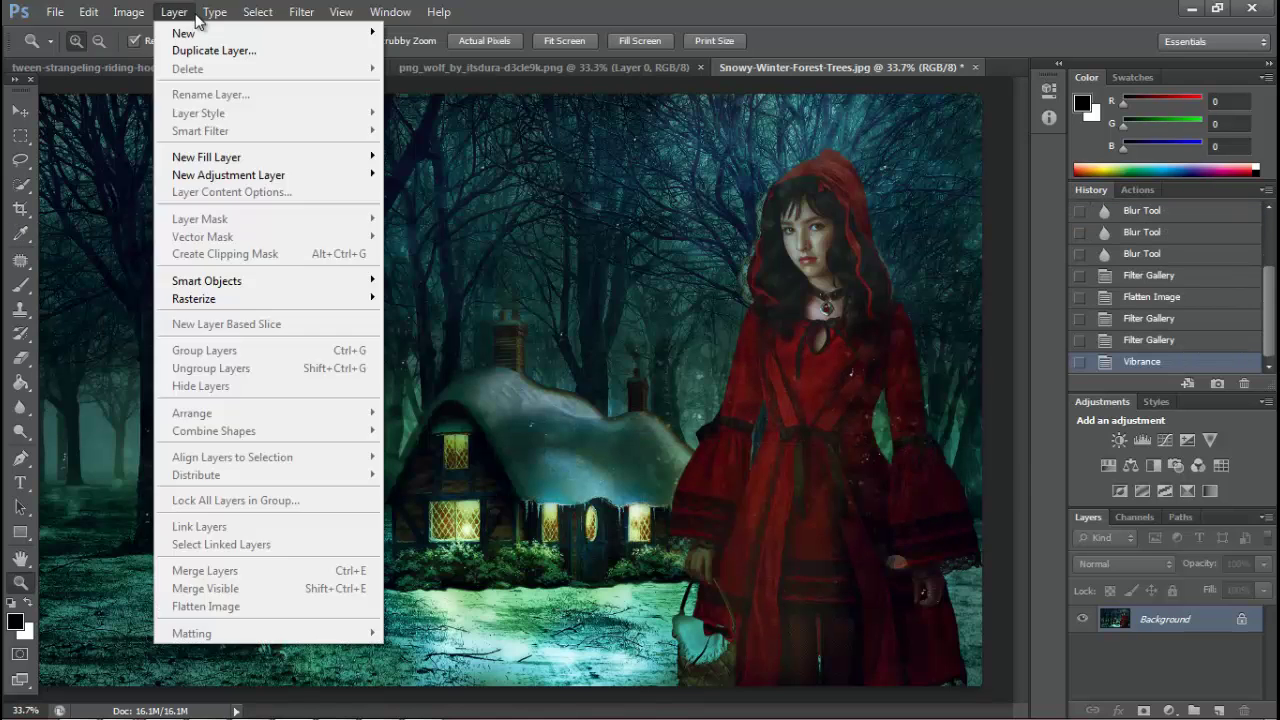
{"action": "left_click", "coordinate": [540, 450]}
{"action": "key", "text": "ctrl+0"}
{"action": "key", "text": "ctrl+z"}
{"action": "left_click", "coordinate": [662, 497]}
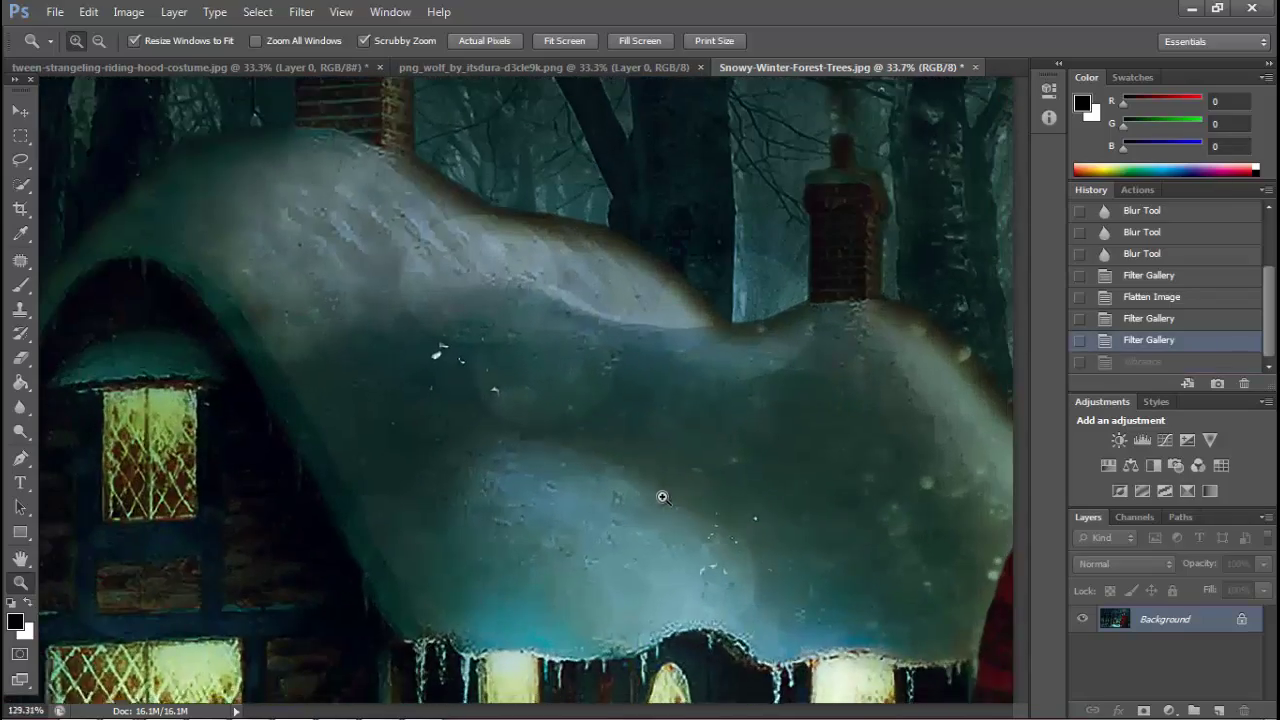
{"action": "key", "text": "ctrl+z"}
{"action": "key", "text": "ctrl+0"}
Preview the Poster Edges and Texture filters in the Filter Gallery without applying them
{"action": "left_click", "coordinate": [301, 12]}
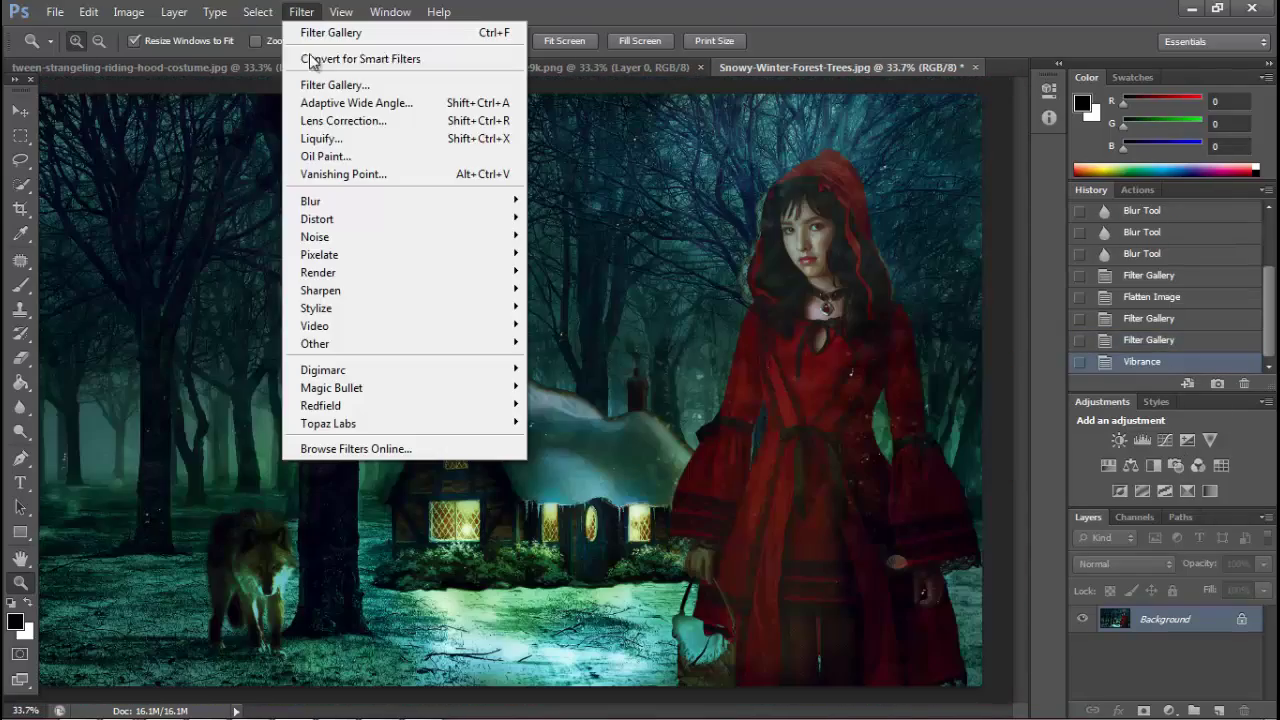
{"action": "left_click", "coordinate": [415, 90]}
{"action": "left_click", "coordinate": [797, 290]}
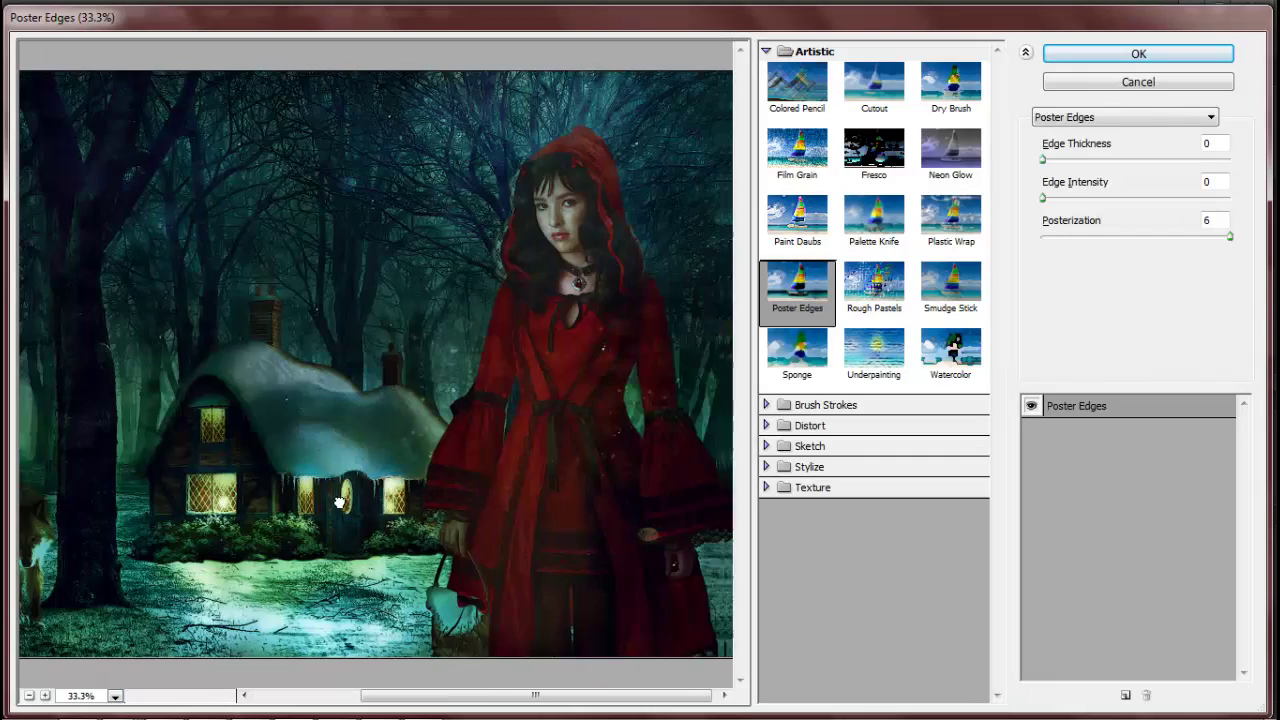
{"action": "left_click_drag", "start_coordinate": [234, 531], "coordinate": [292, 531]}
{"action": "left_click", "coordinate": [766, 487]}
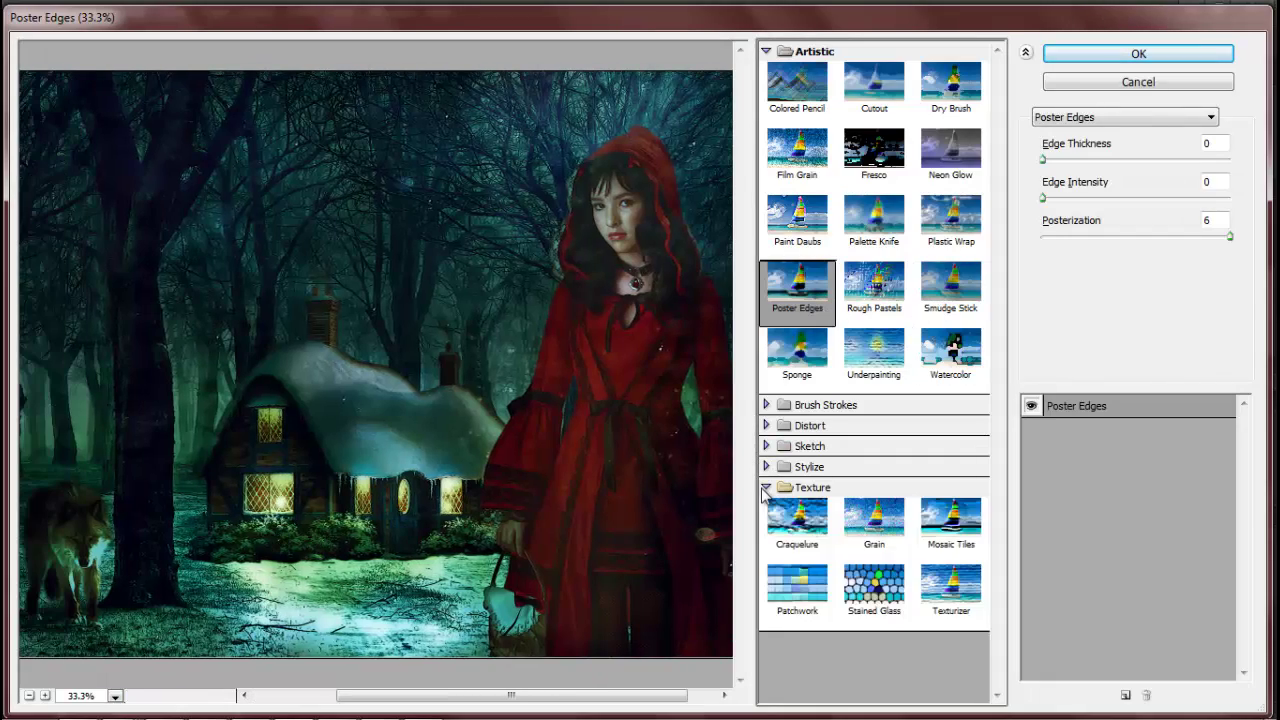
{"action": "left_click", "coordinate": [1095, 84]}
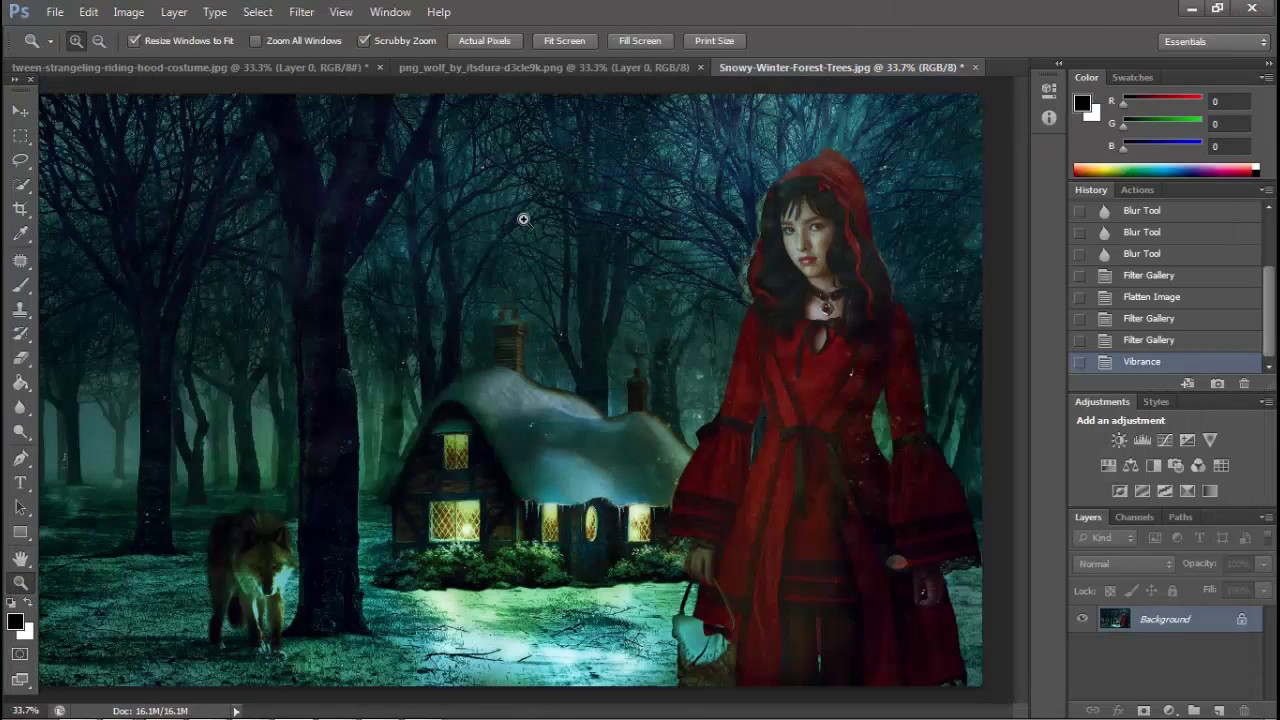
{"action": "left_click", "coordinate": [301, 11]}
{"action": "key", "text": "Escape"}
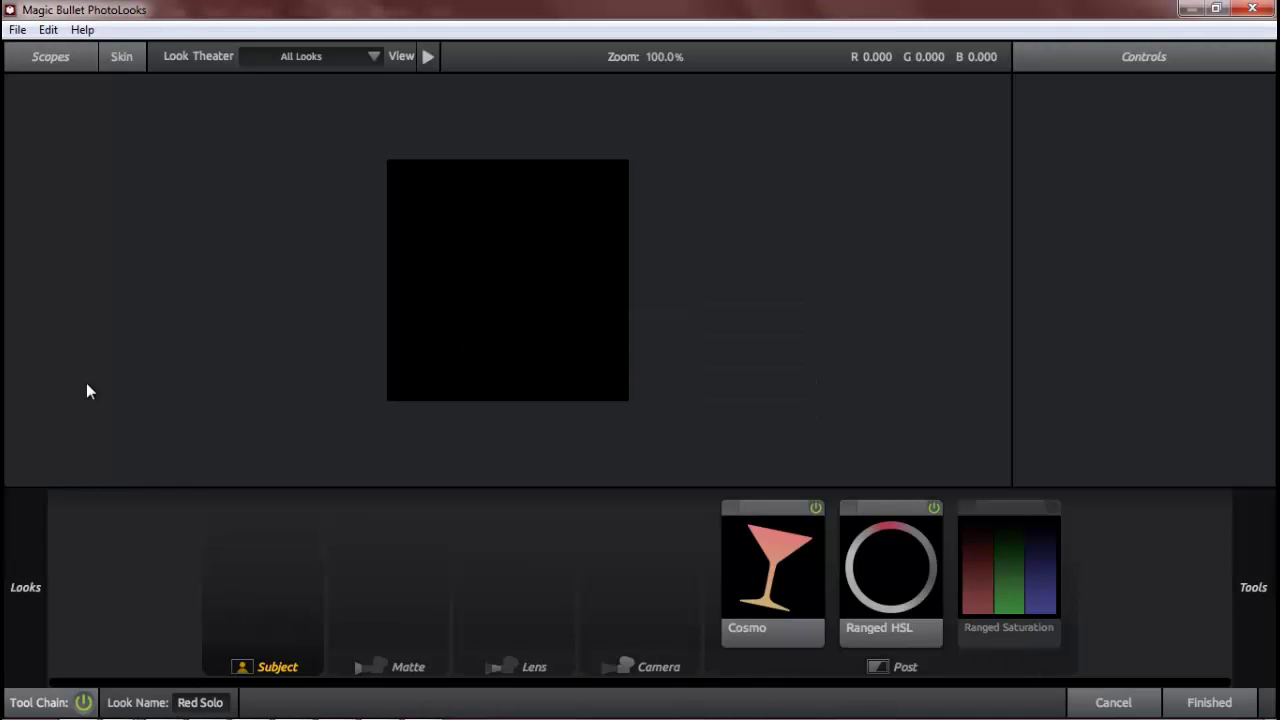
Try the Romance, Unbloom and Black Diffusion 3 looks in PhotoLooks
{"action": "scroll", "coordinate": [322, 276], "scroll_direction": "down", "scroll_amount": 3}
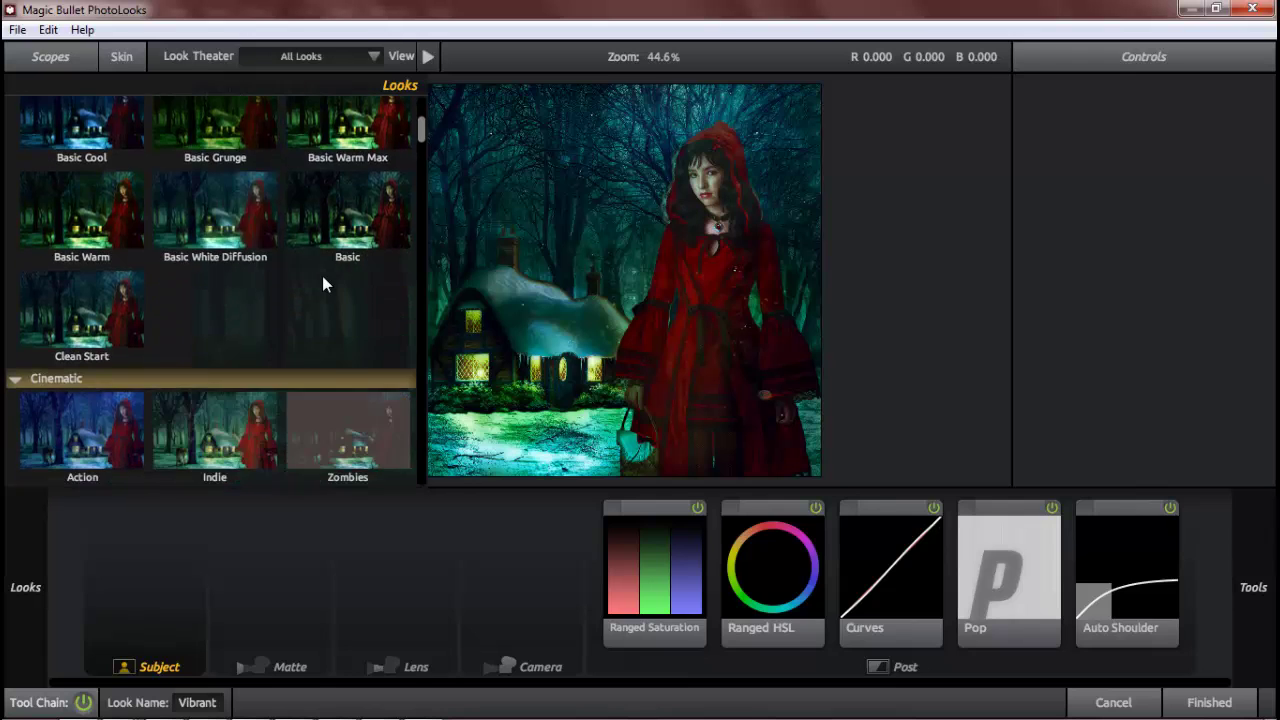
{"action": "left_click", "coordinate": [322, 276]}
{"action": "scroll", "coordinate": [283, 287], "scroll_direction": "down", "scroll_amount": 5}
{"action": "scroll", "coordinate": [283, 287], "scroll_direction": "down", "scroll_amount": 3}
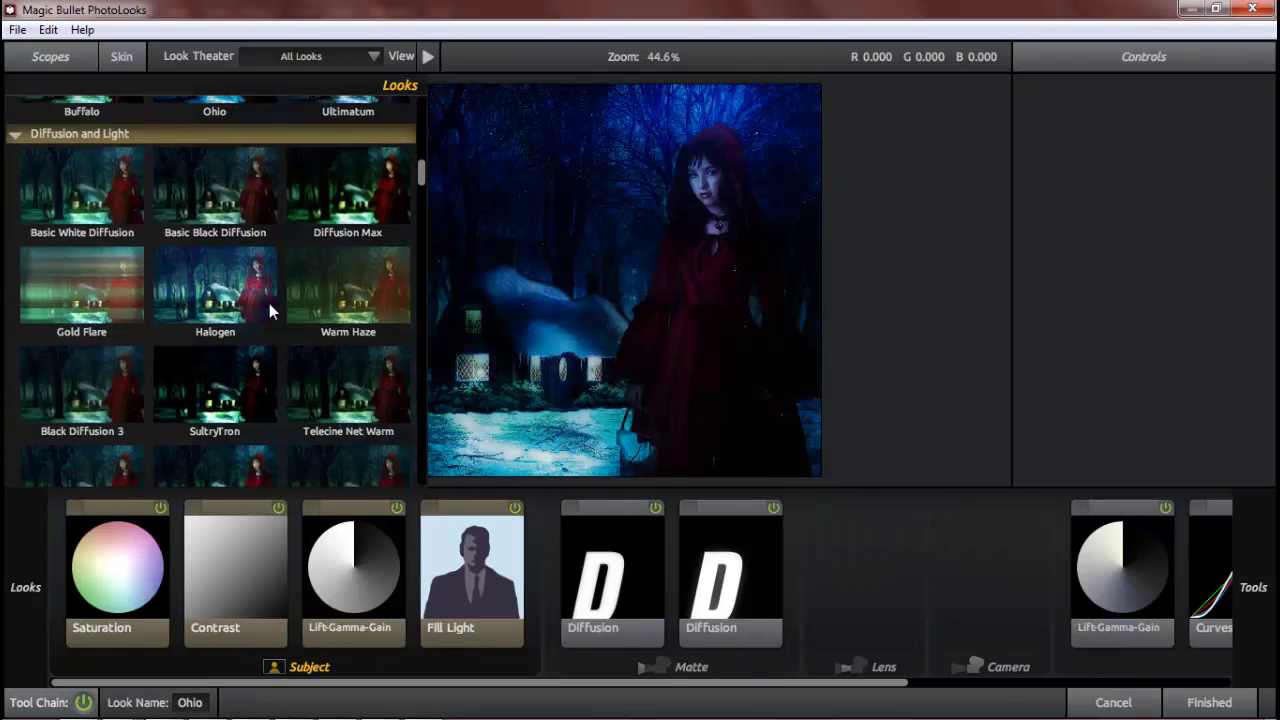
{"action": "scroll", "coordinate": [269, 303], "scroll_direction": "down", "scroll_amount": 2}
{"action": "scroll", "coordinate": [269, 303], "scroll_direction": "down", "scroll_amount": 3}
{"action": "left_click", "coordinate": [336, 187]}
{"action": "scroll", "coordinate": [300, 321], "scroll_direction": "down", "scroll_amount": 2}
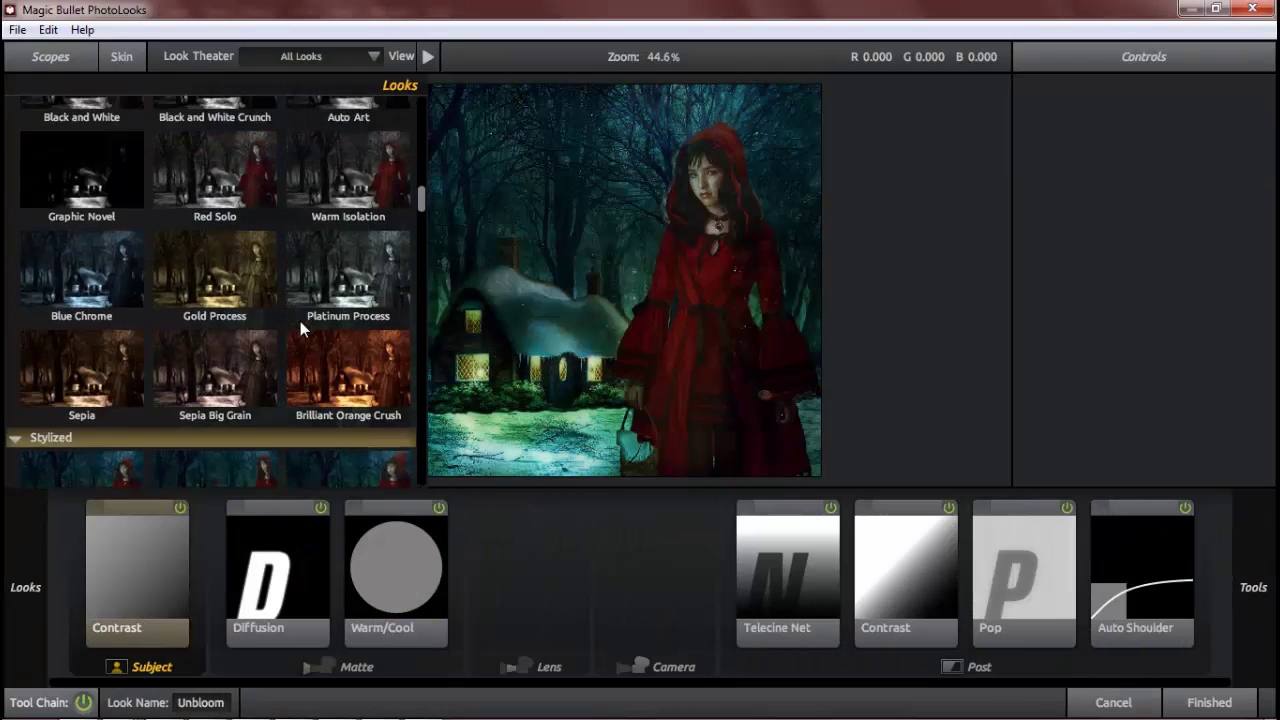
{"action": "scroll", "coordinate": [300, 321], "scroll_direction": "up", "scroll_amount": 5}
{"action": "left_click", "coordinate": [177, 354]}
Browse further down the Looks drawer and try the Benumbed look
{"action": "scroll", "coordinate": [203, 332], "scroll_direction": "down", "scroll_amount": 2}
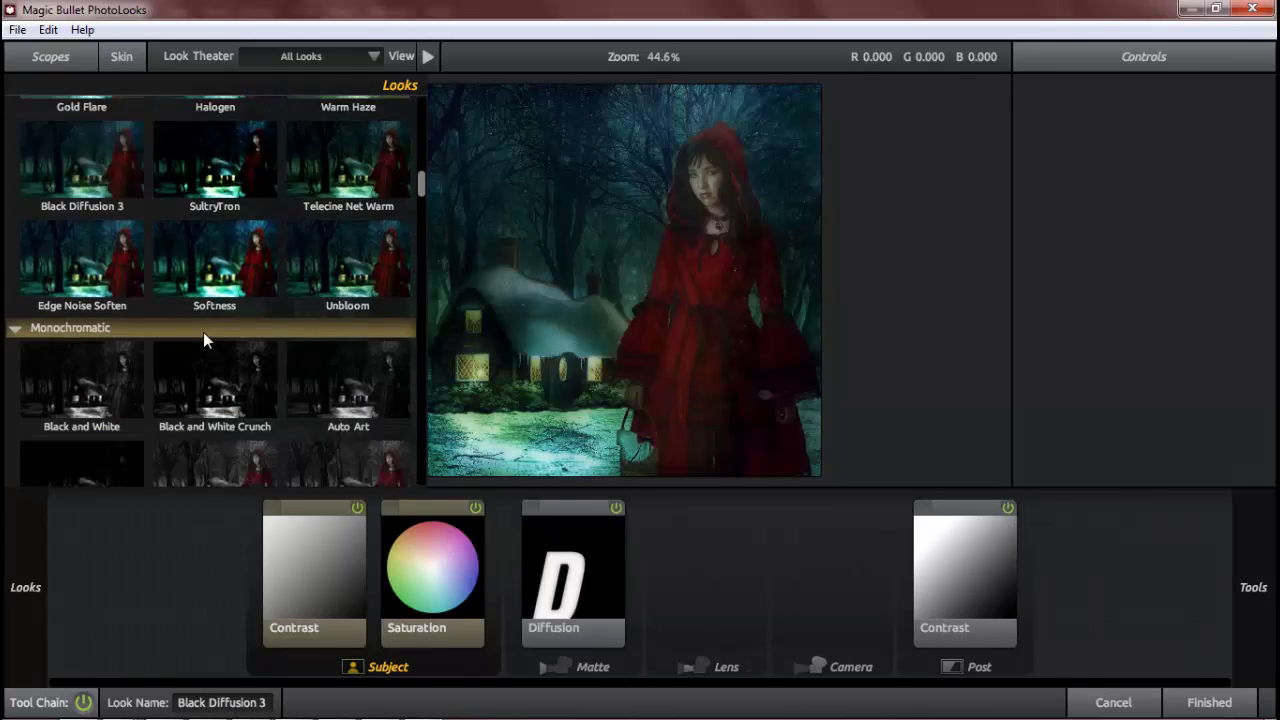
{"action": "scroll", "coordinate": [205, 328], "scroll_direction": "down", "scroll_amount": 5}
{"action": "scroll", "coordinate": [205, 328], "scroll_direction": "down", "scroll_amount": 2}
{"action": "scroll", "coordinate": [205, 328], "scroll_direction": "down", "scroll_amount": 2}
{"action": "scroll", "coordinate": [205, 328], "scroll_direction": "down", "scroll_amount": 1}
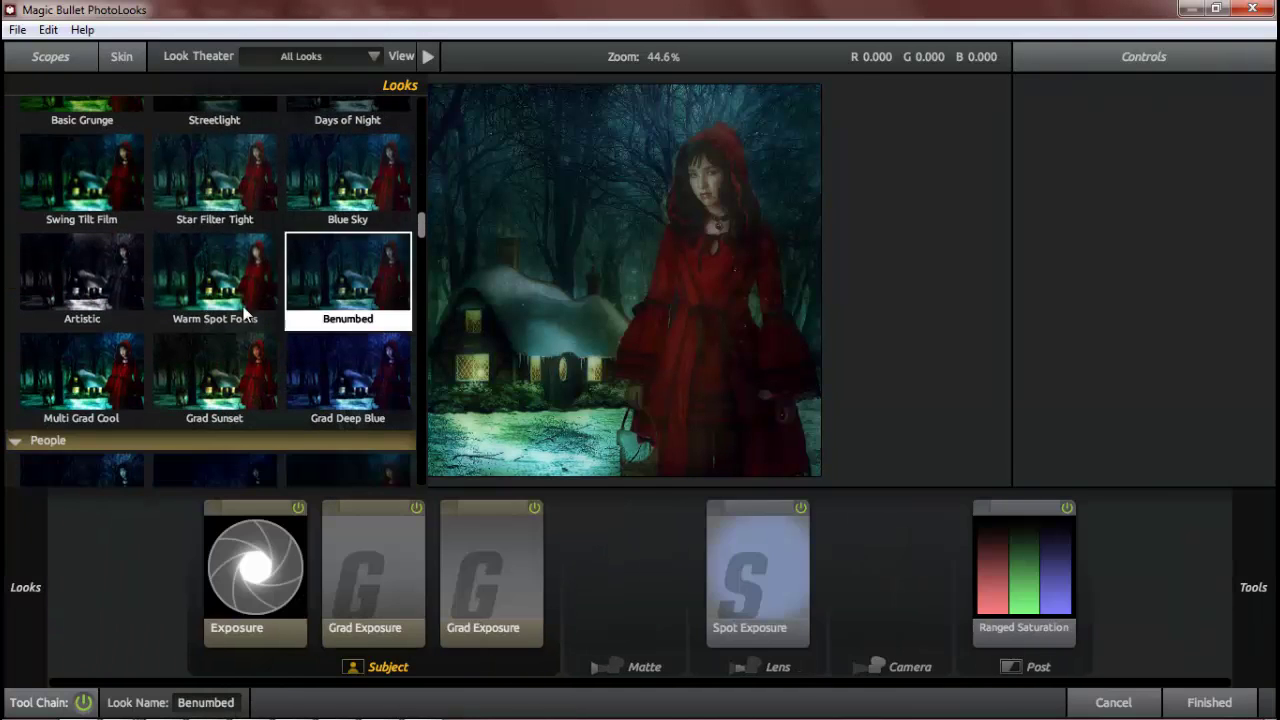
{"action": "scroll", "coordinate": [221, 318], "scroll_direction": "down", "scroll_amount": 1}
{"action": "scroll", "coordinate": [221, 318], "scroll_direction": "down", "scroll_amount": 1}
{"action": "scroll", "coordinate": [209, 354], "scroll_direction": "down", "scroll_amount": 1}
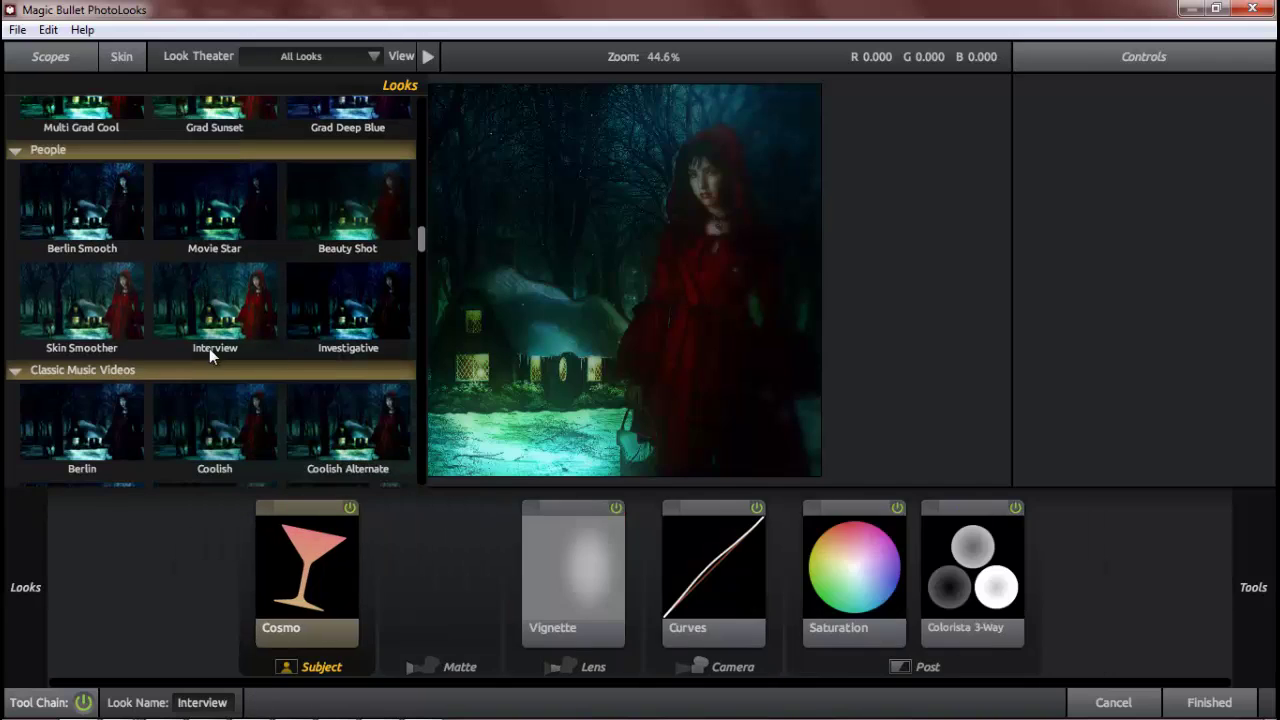
{"action": "scroll", "coordinate": [227, 380], "scroll_direction": "down", "scroll_amount": 1}
{"action": "scroll", "coordinate": [227, 380], "scroll_direction": "down", "scroll_amount": 1}
{"action": "scroll", "coordinate": [227, 375], "scroll_direction": "down", "scroll_amount": 3}
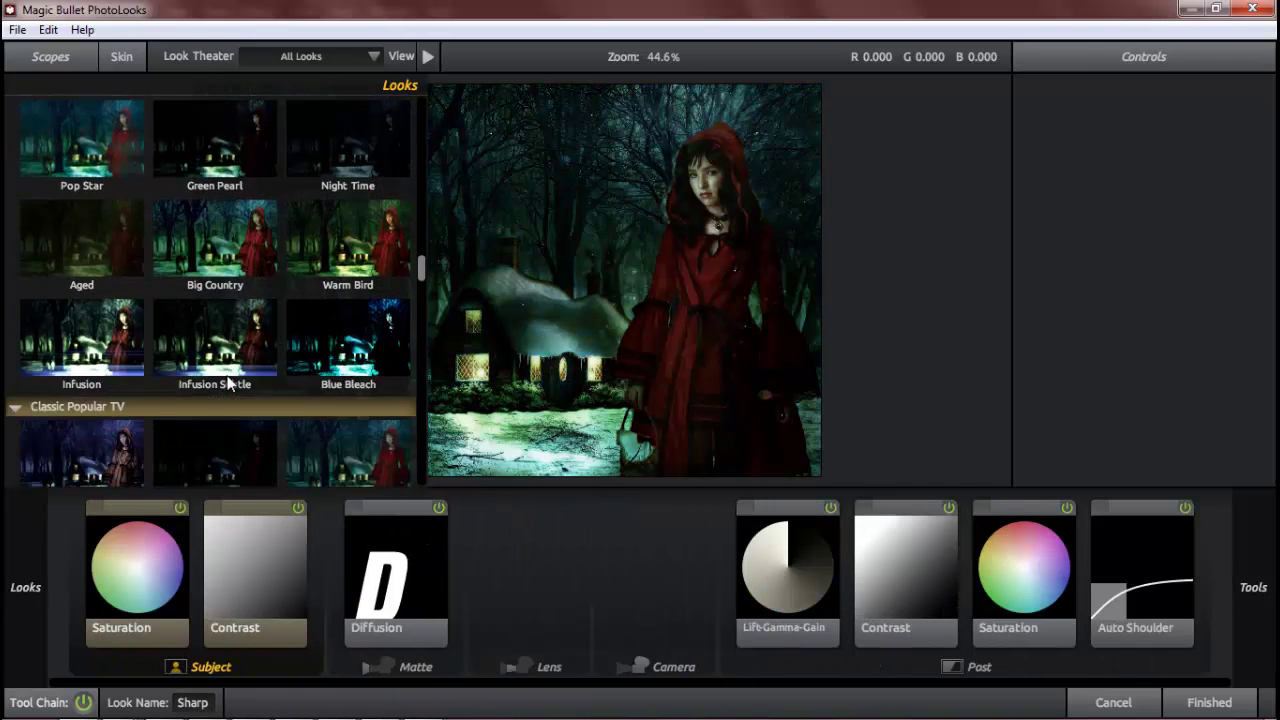
{"action": "scroll", "coordinate": [227, 375], "scroll_direction": "down", "scroll_amount": 3}
{"action": "scroll", "coordinate": [227, 375], "scroll_direction": "down", "scroll_amount": 2}
{"action": "scroll", "coordinate": [227, 375], "scroll_direction": "down", "scroll_amount": 1}
{"action": "scroll", "coordinate": [239, 362], "scroll_direction": "down", "scroll_amount": 3}
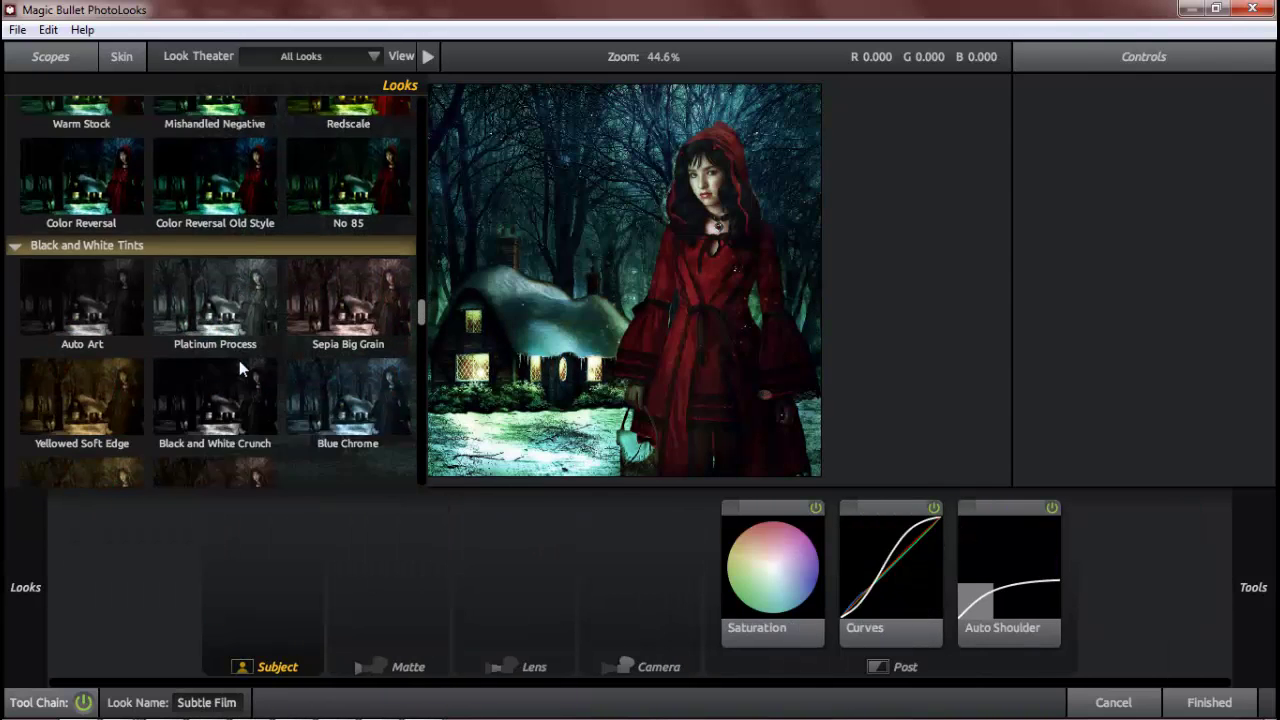
{"action": "scroll", "coordinate": [239, 362], "scroll_direction": "down", "scroll_amount": 2}
{"action": "left_click", "coordinate": [239, 362]}
Settle on the Unbloom look as the final grade
{"action": "scroll", "coordinate": [239, 362], "scroll_direction": "down", "scroll_amount": 2}
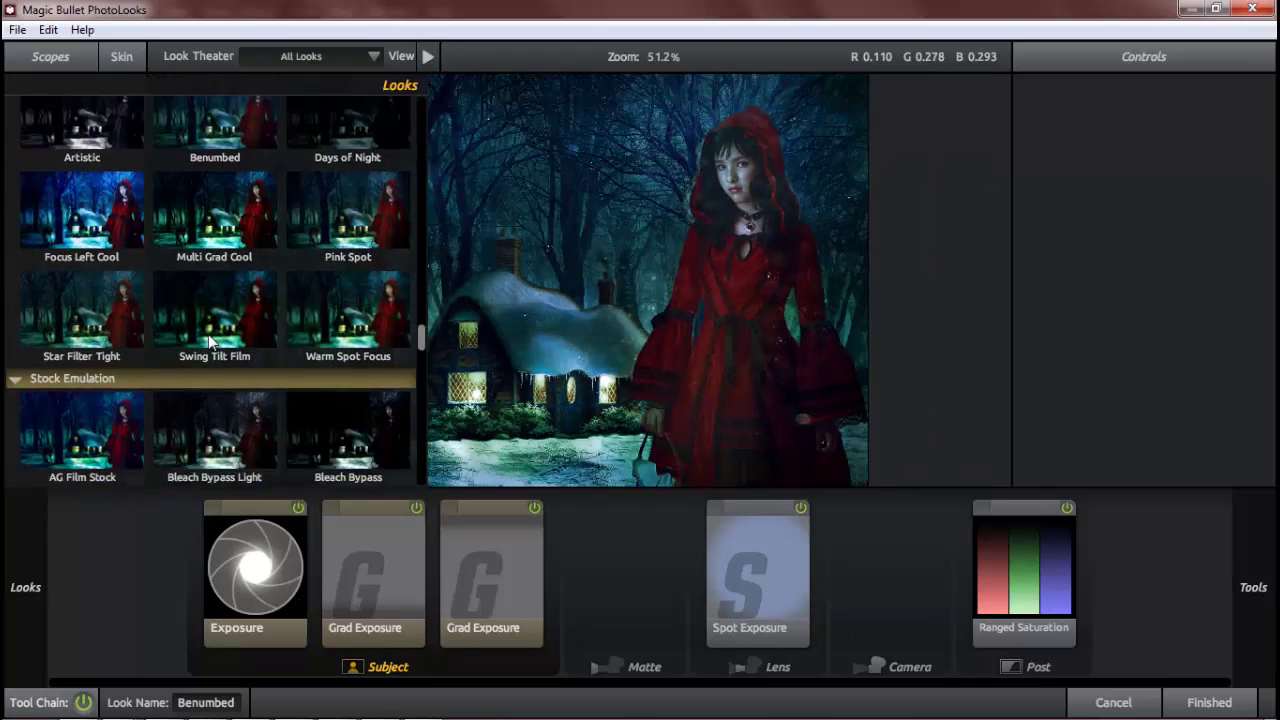
{"action": "scroll", "coordinate": [208, 334], "scroll_direction": "down", "scroll_amount": 4}
{"action": "scroll", "coordinate": [304, 371], "scroll_direction": "down", "scroll_amount": 2}
{"action": "scroll", "coordinate": [336, 345], "scroll_direction": "down", "scroll_amount": 3}
{"action": "left_click", "coordinate": [214, 430]}
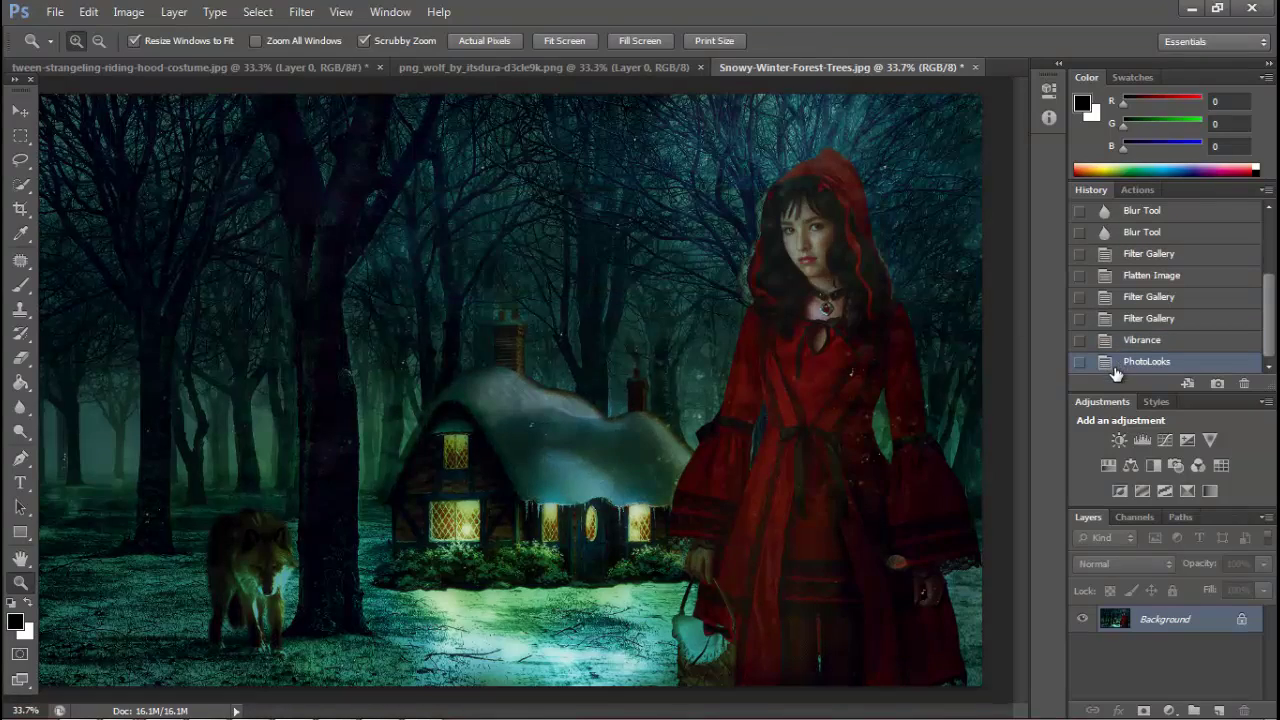
{"action": "left_click_drag", "start_coordinate": [806, 347], "coordinate": [870, 347]}
{"action": "right_click", "coordinate": [700, 314]}
{"action": "left_click", "coordinate": [718, 330]}
{"action": "left_click_drag", "start_coordinate": [815, 285], "coordinate": [880, 285]}
{"action": "key", "text": "o"}
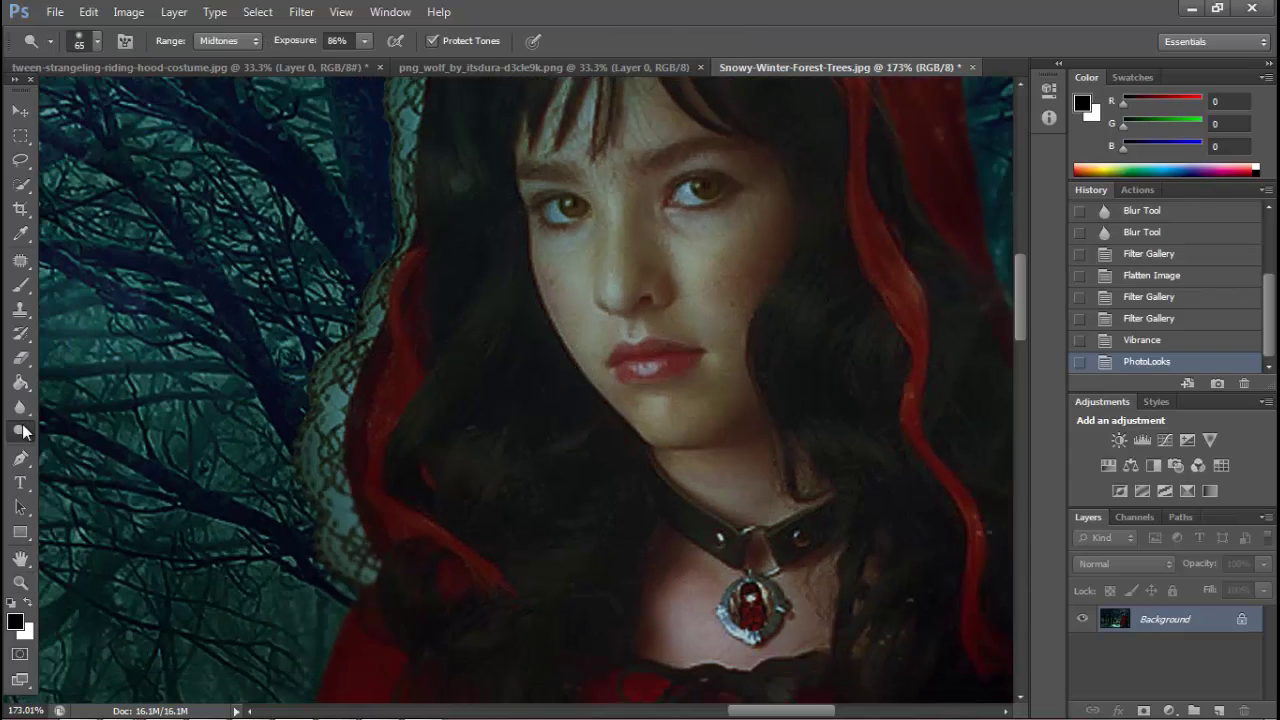
{"action": "right_click", "coordinate": [721, 411]}
{"action": "left_click_drag", "start_coordinate": [638, 370], "coordinate": [654, 376]}
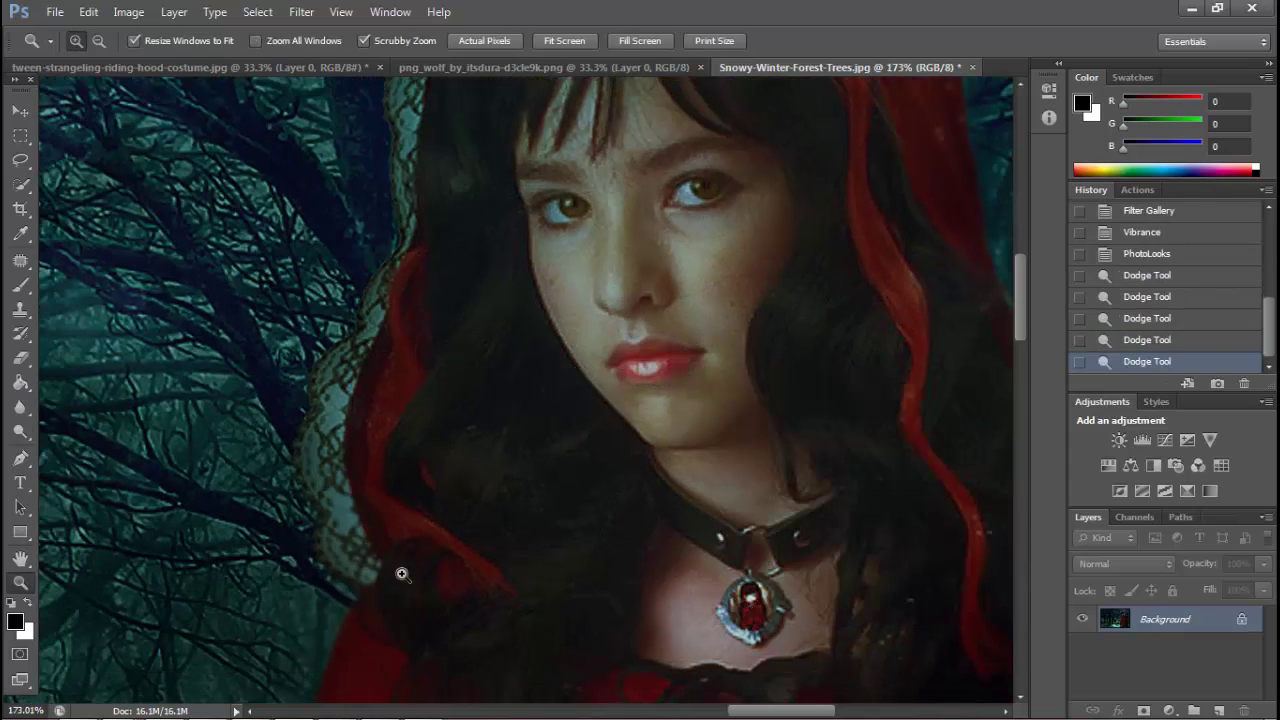
{"action": "key", "text": "ctrl+0"}
{"action": "left_click", "coordinate": [128, 11]}
{"action": "mouse_move", "coordinate": [156, 59]}
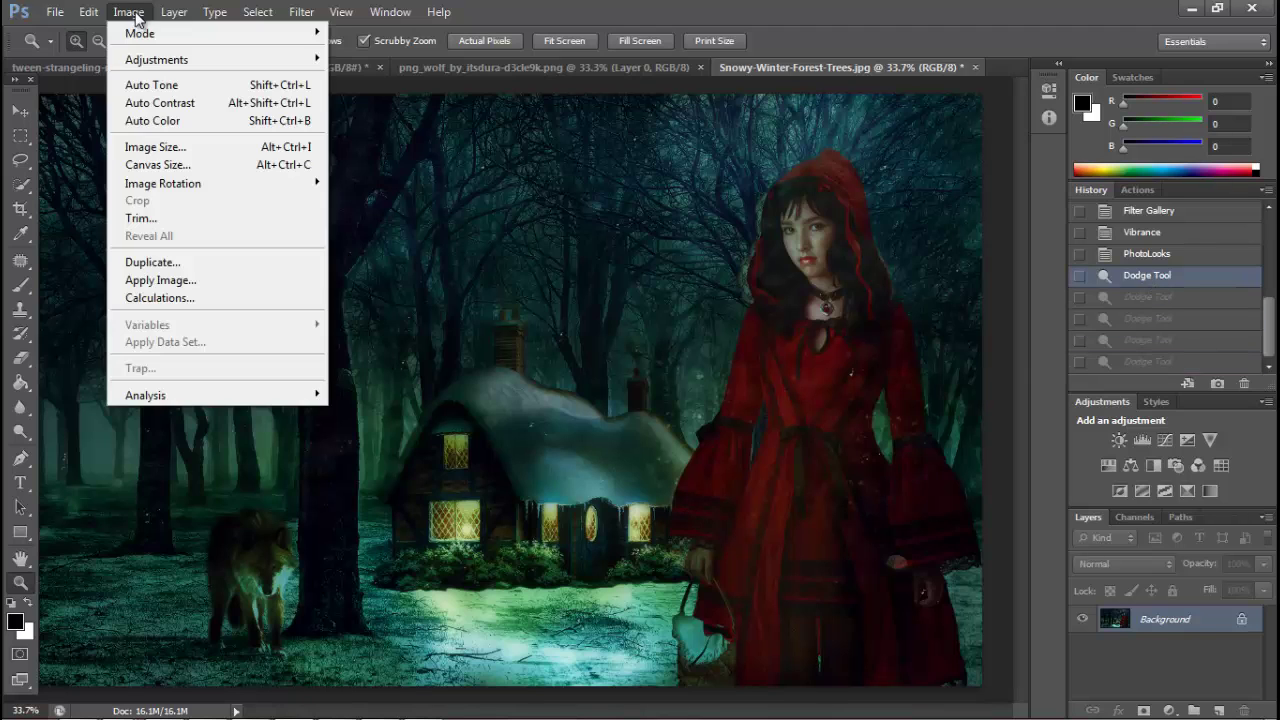
{"action": "left_click", "coordinate": [470, 340]}
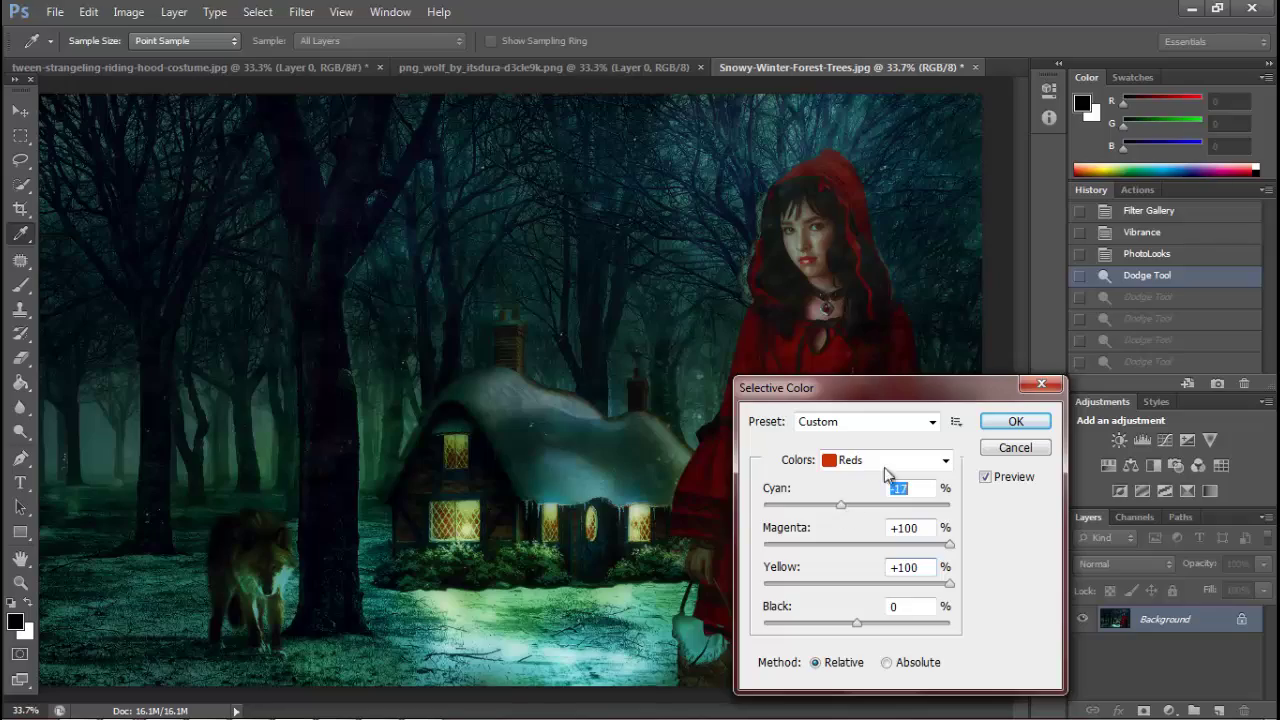
{"action": "key", "text": "Return"}
{"action": "key", "text": "ctrl+0"}
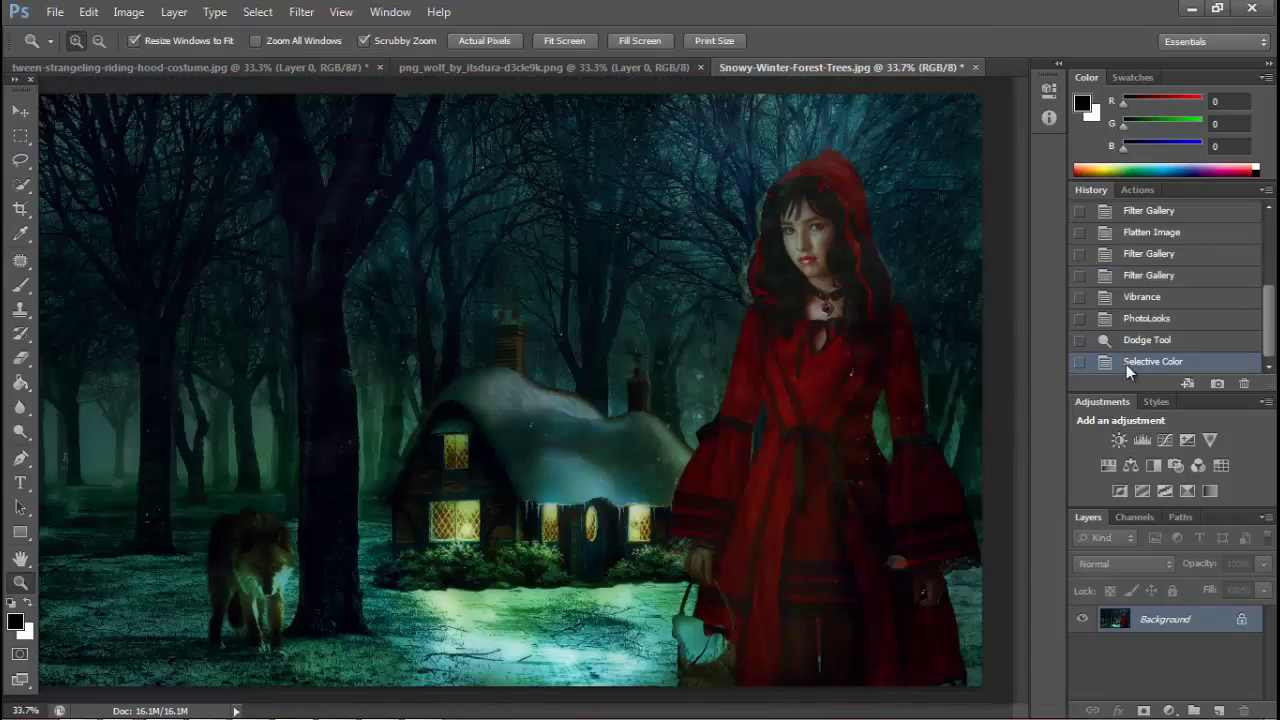
{"action": "left_click", "coordinate": [810, 250]}
{"action": "key", "text": "ctrl+alt+z"}
{"action": "key", "text": "ctrl+alt+z"}
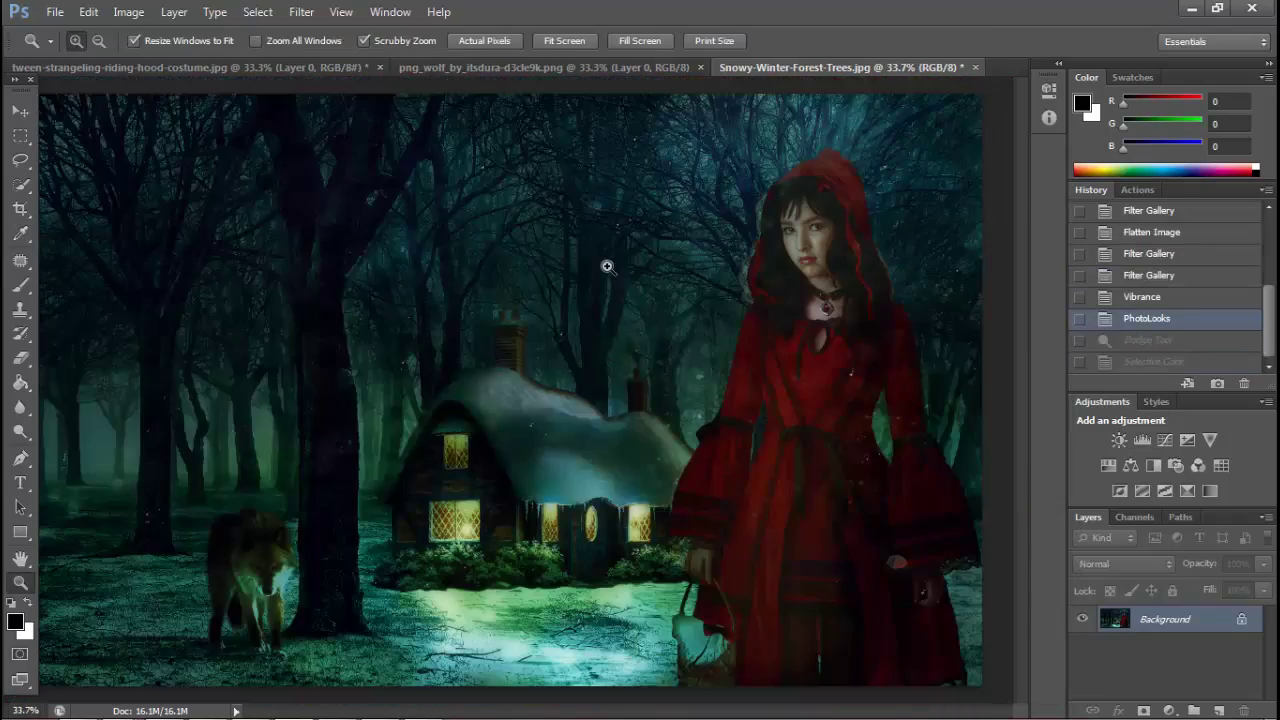